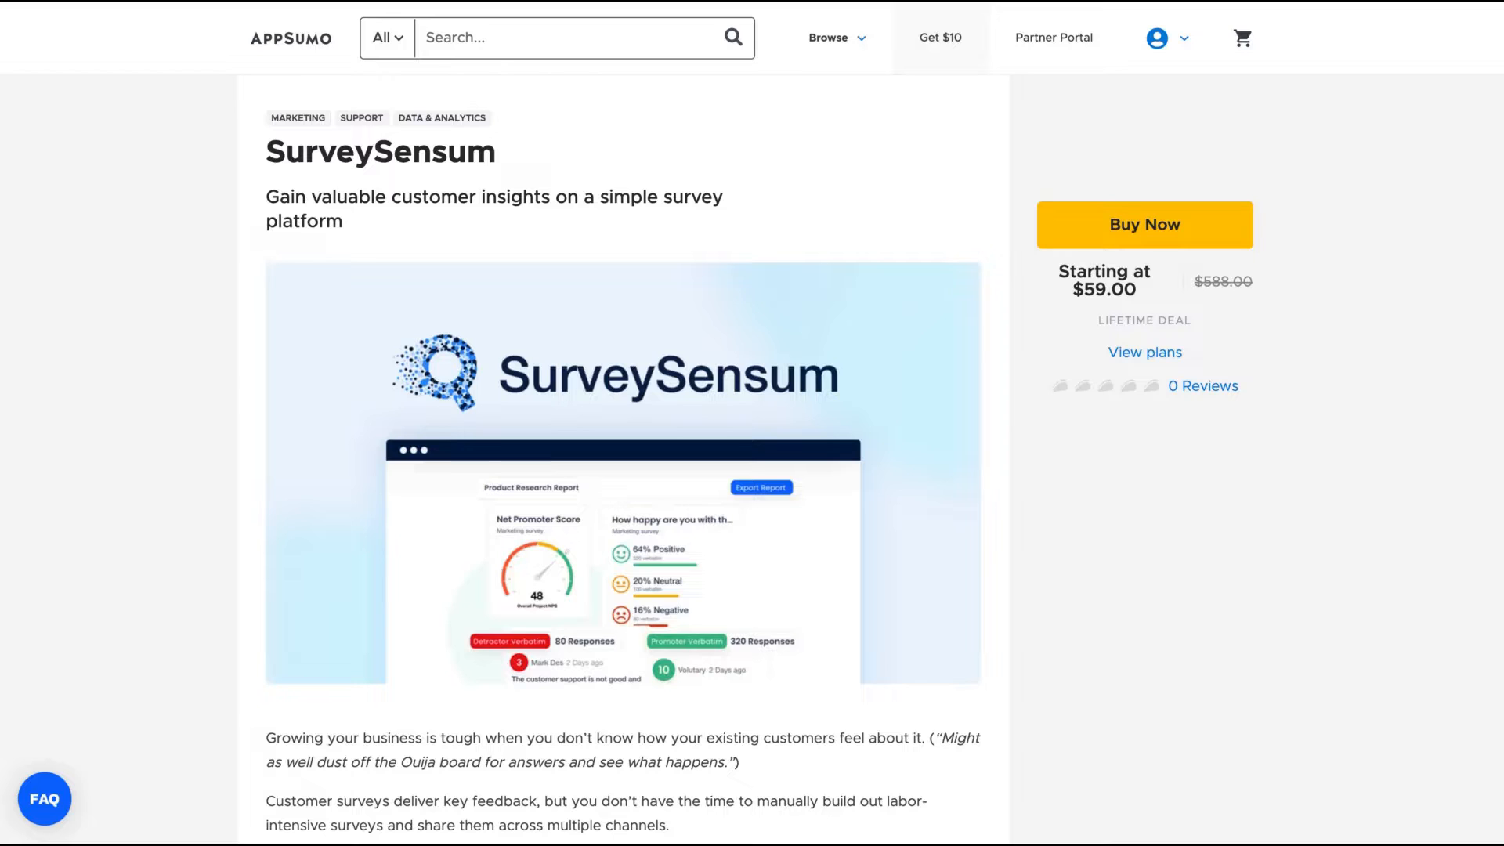
Review the SurveySensum deal's TL;DR section, including its listed alternatives and survey sharing channels
scroll(939, 387, "down", 10)
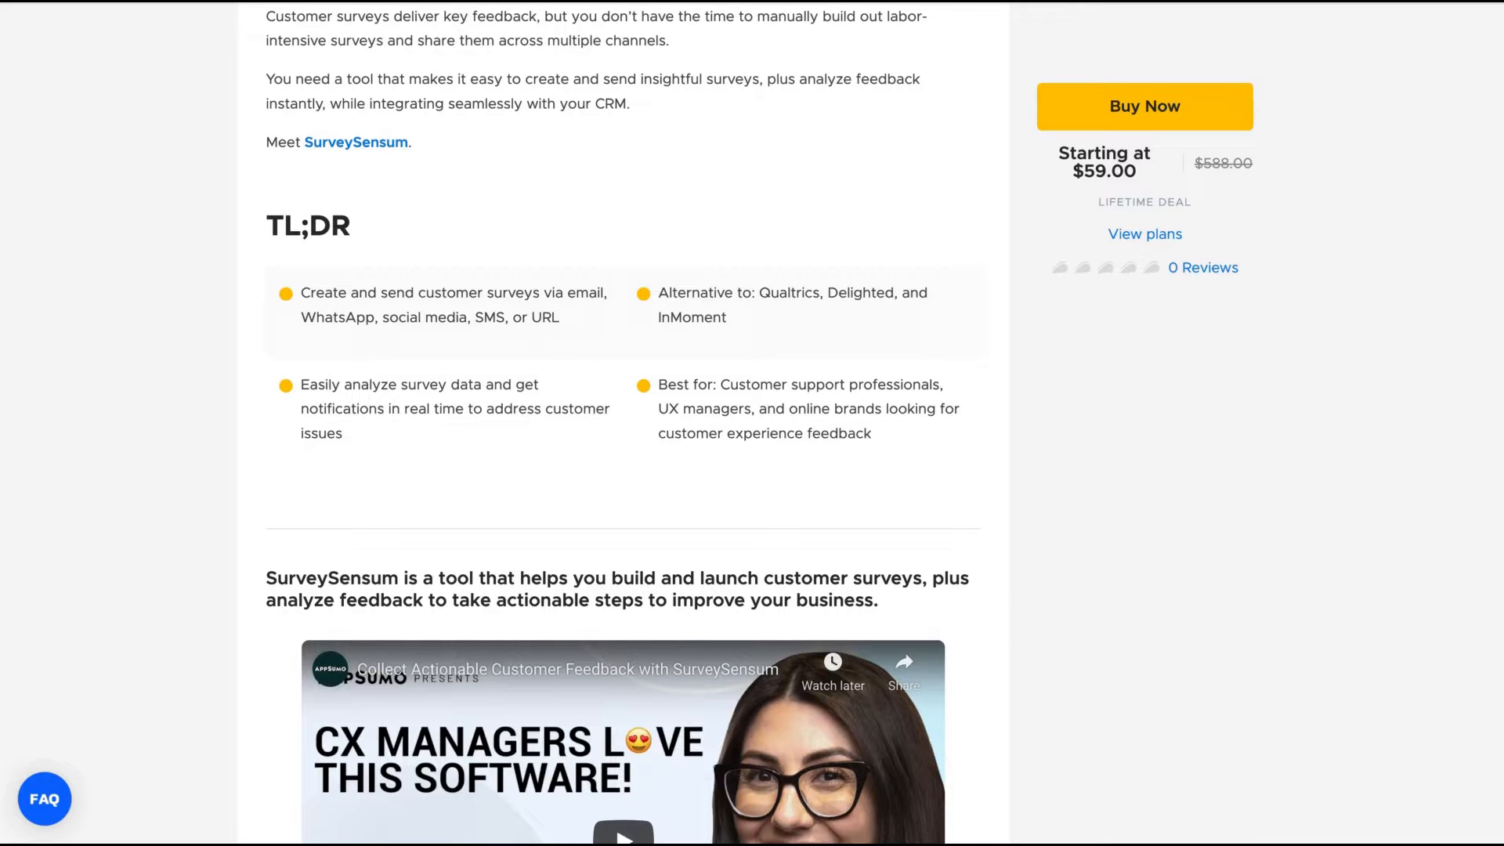
scroll(791, 186, "up", 3)
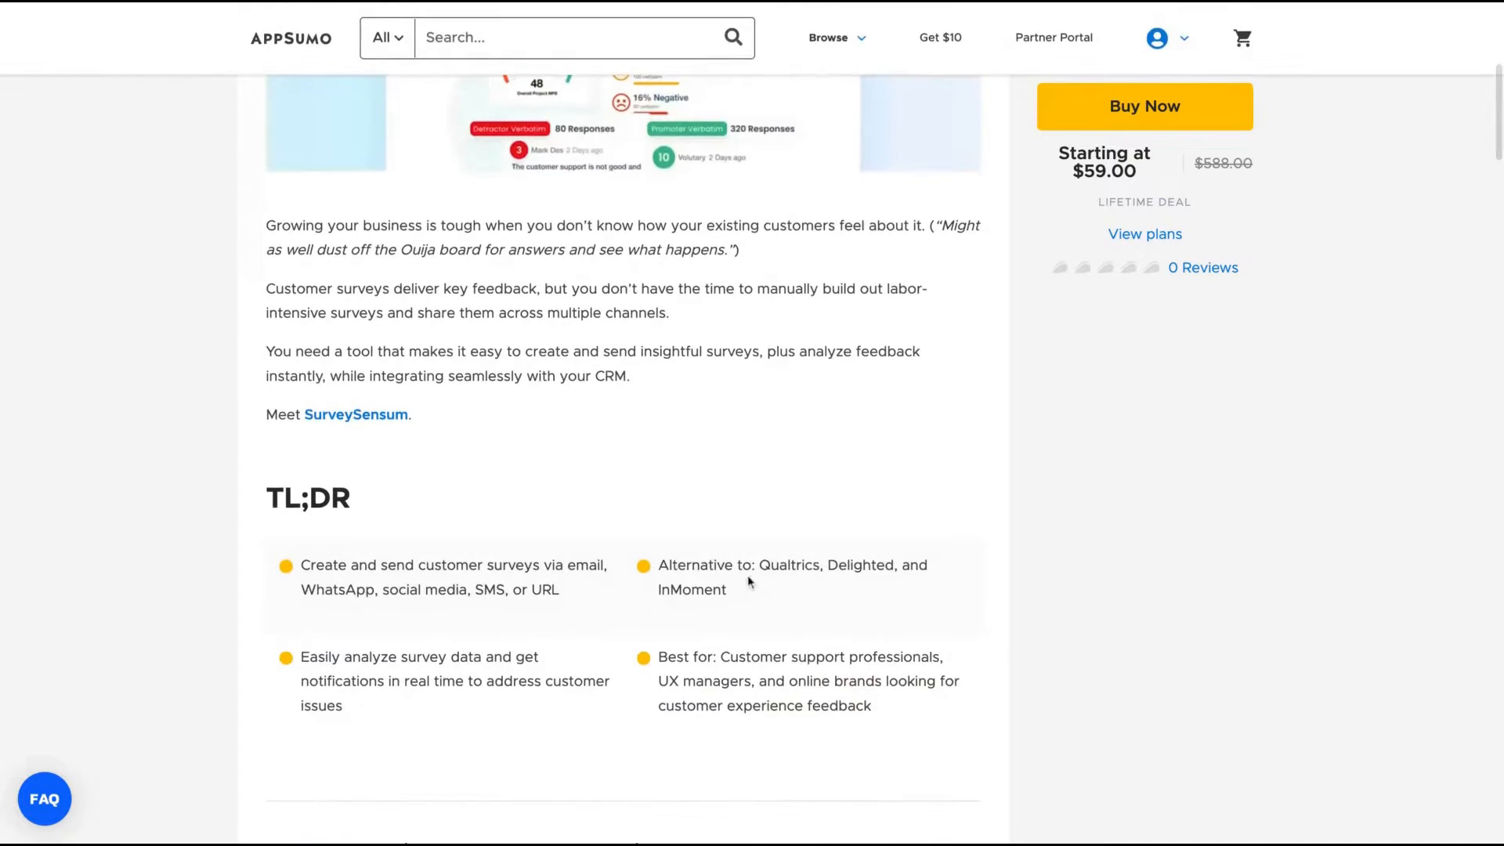
left_click_drag(762, 567, 727, 592)
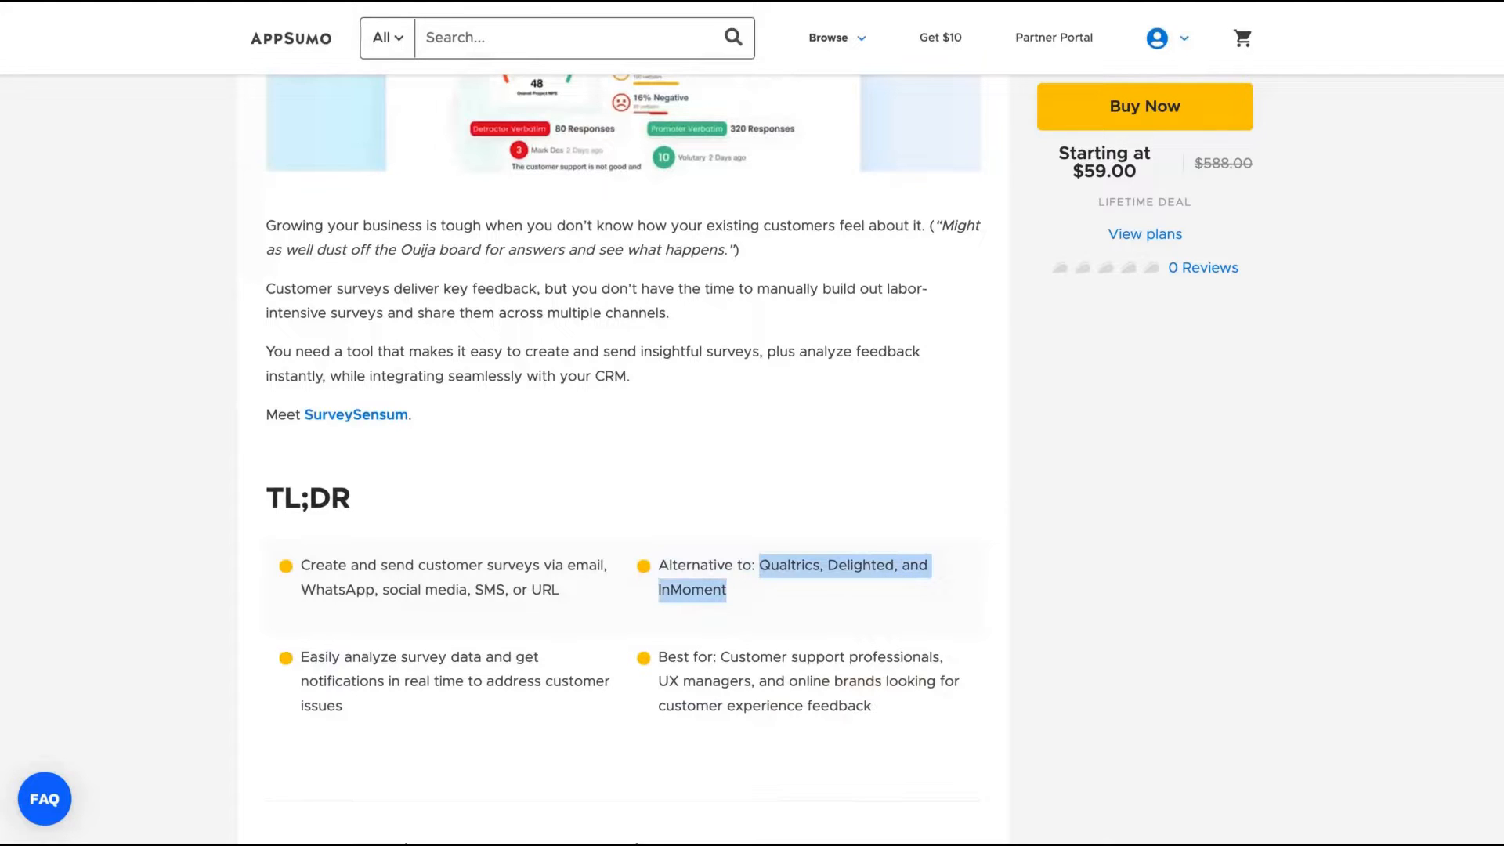
left_click(337, 561)
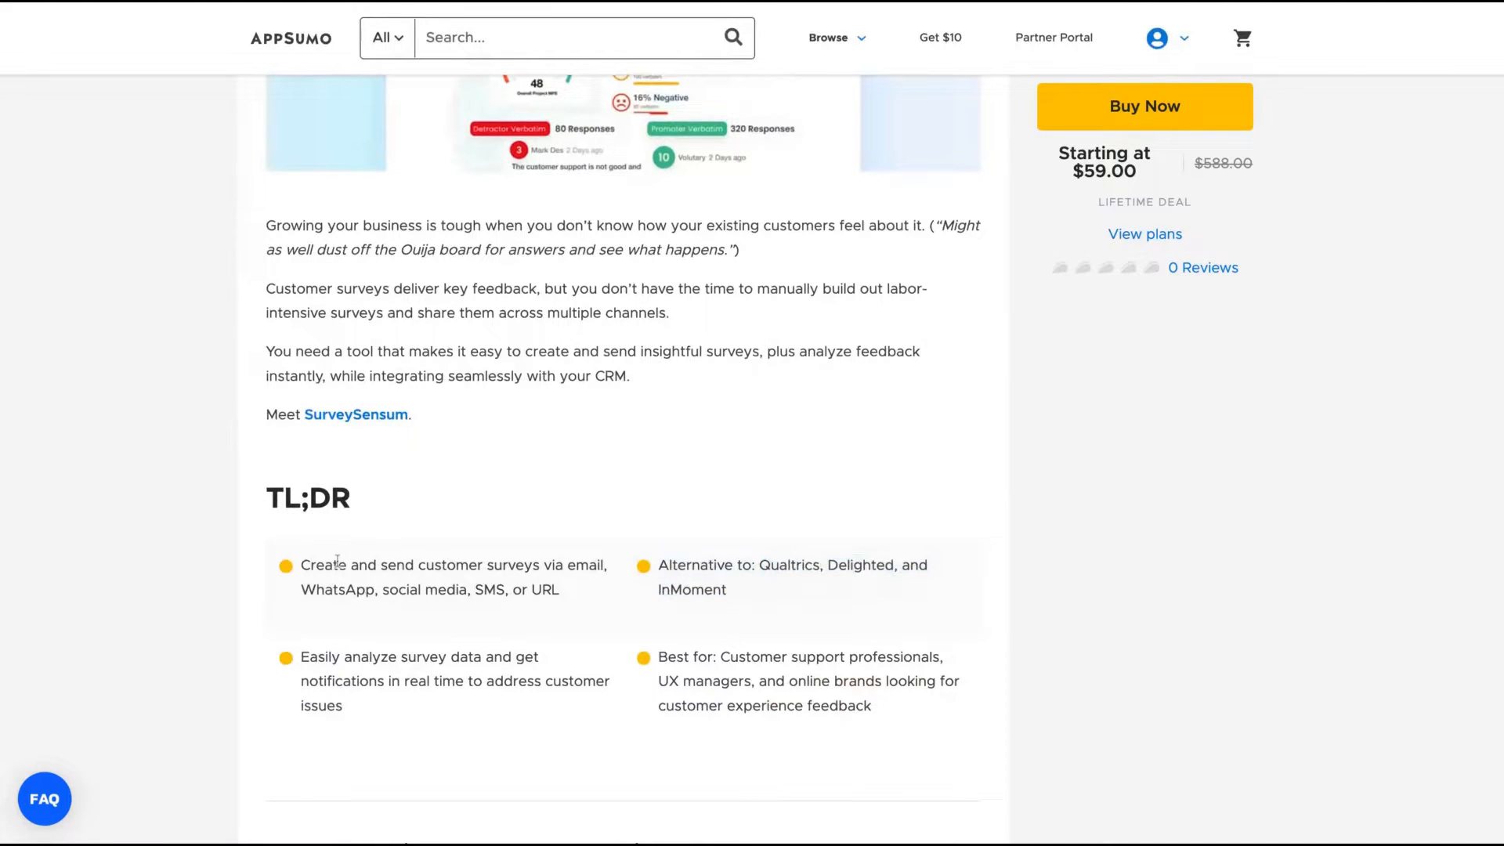
left_click_drag(338, 564, 540, 566)
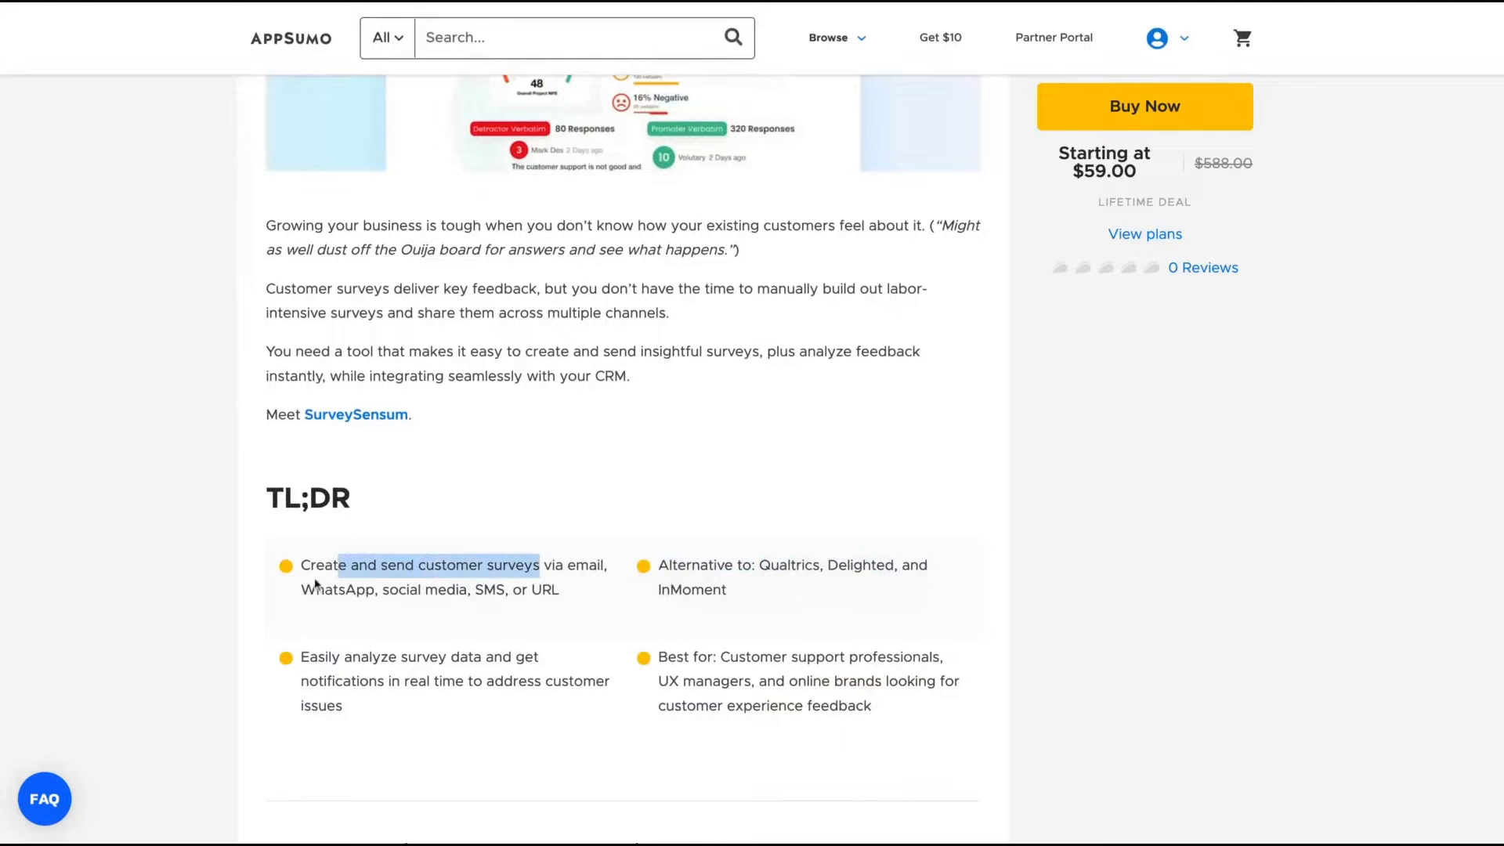
left_click_drag(304, 589, 542, 589)
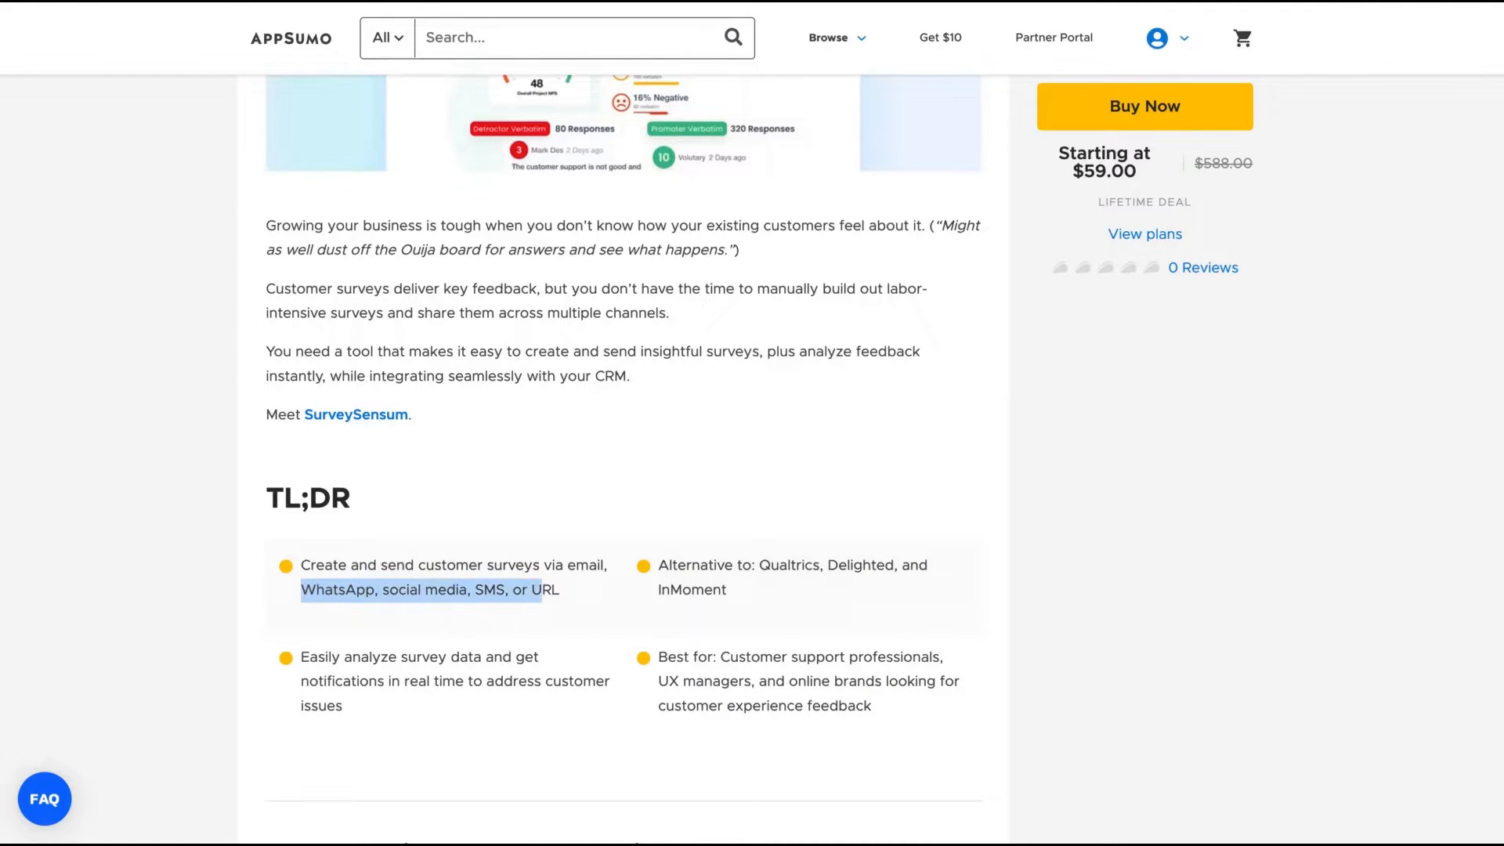
scroll(950, 529, "up", 6)
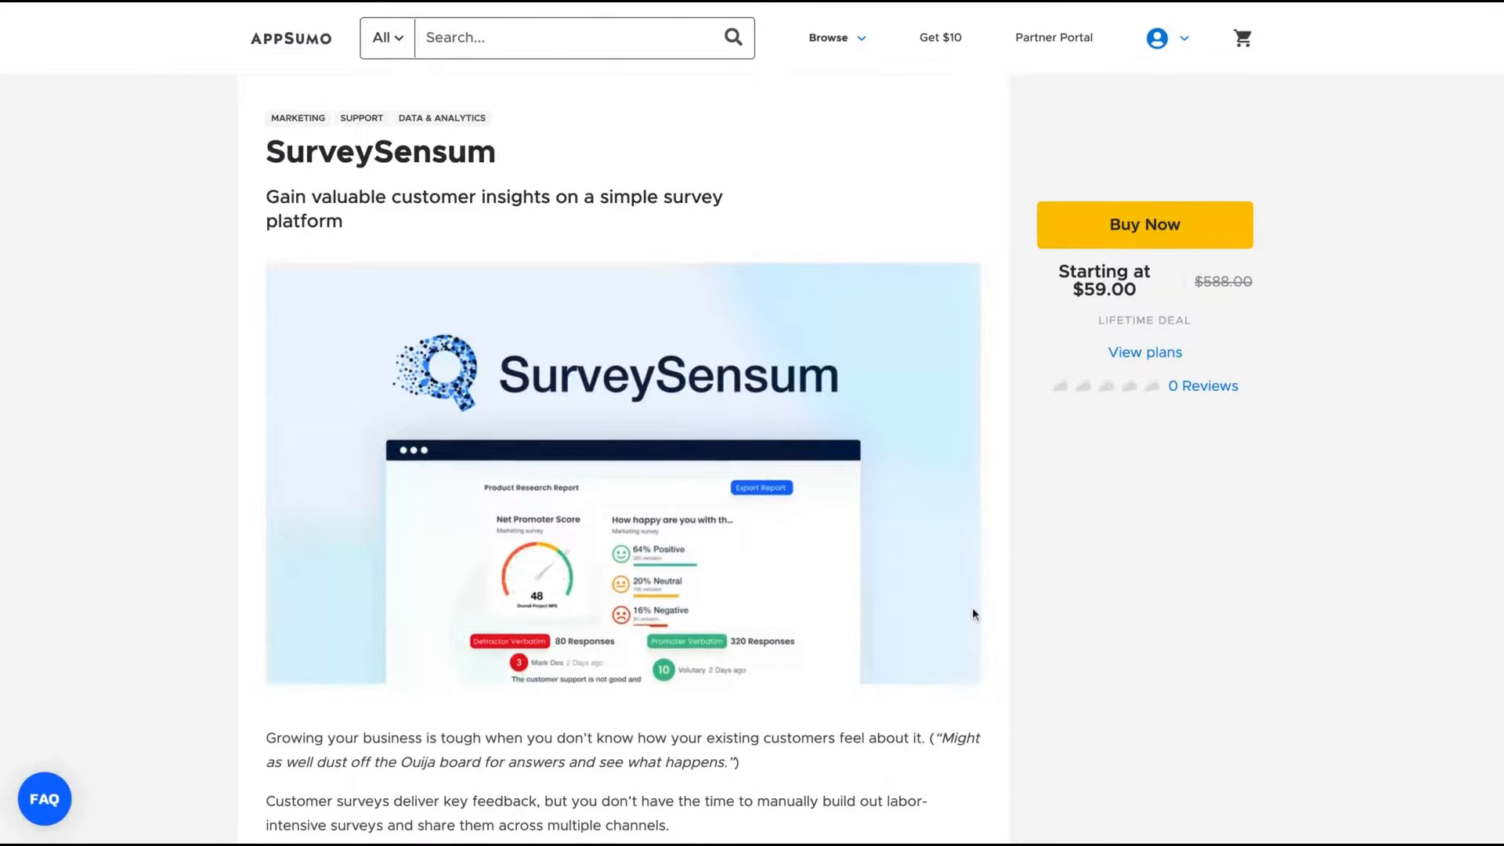
Examine the deal terms, the features included in all plans and the monthly response limits of the license tiers
scroll(973, 609, "down", 2)
scroll(975, 613, "down", 20)
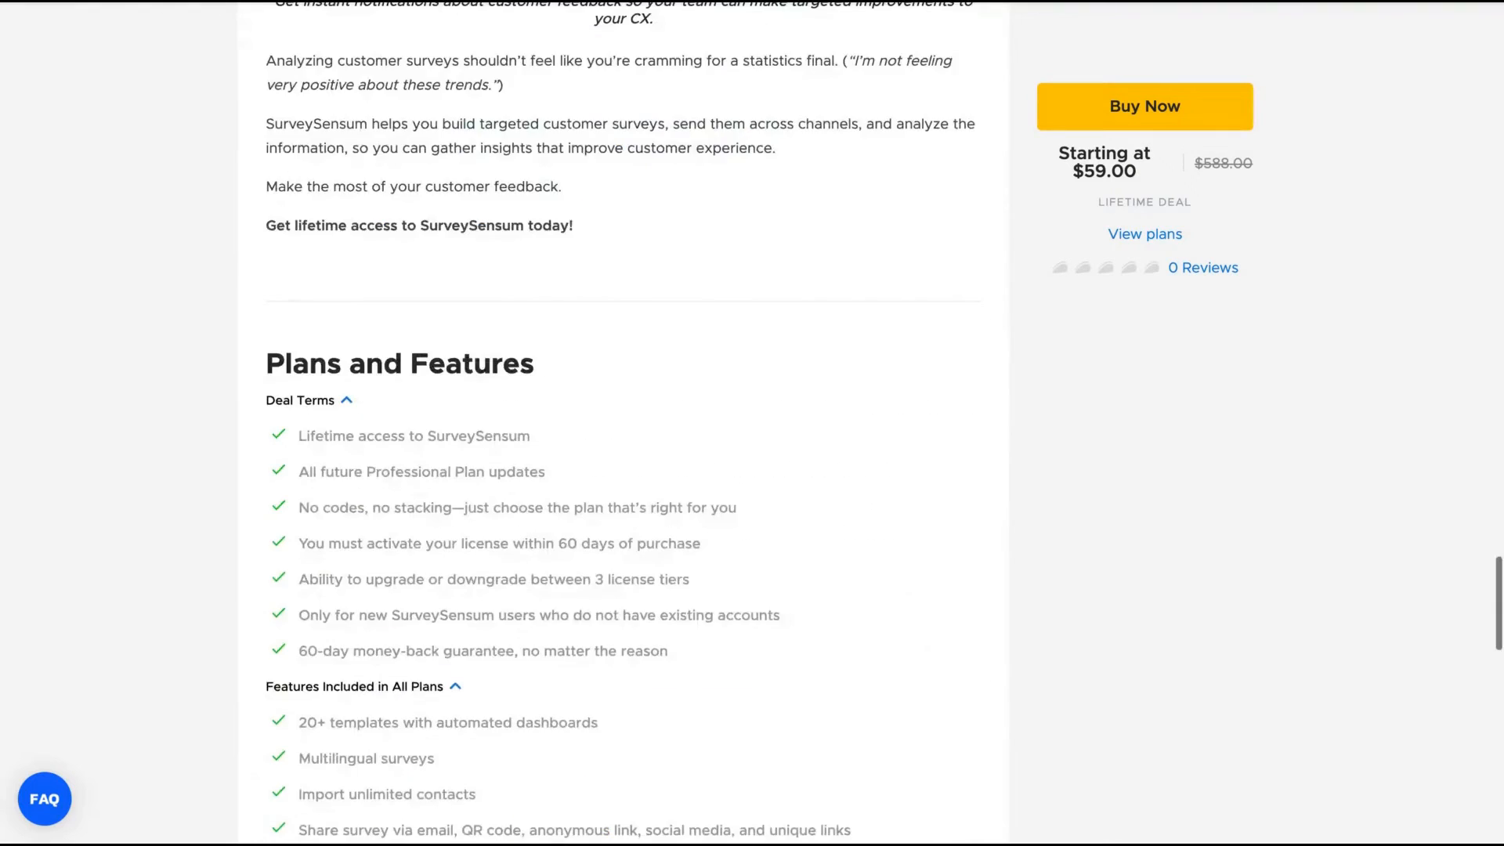
scroll(974, 613, "up", 10)
scroll(623, 462, "down", 20)
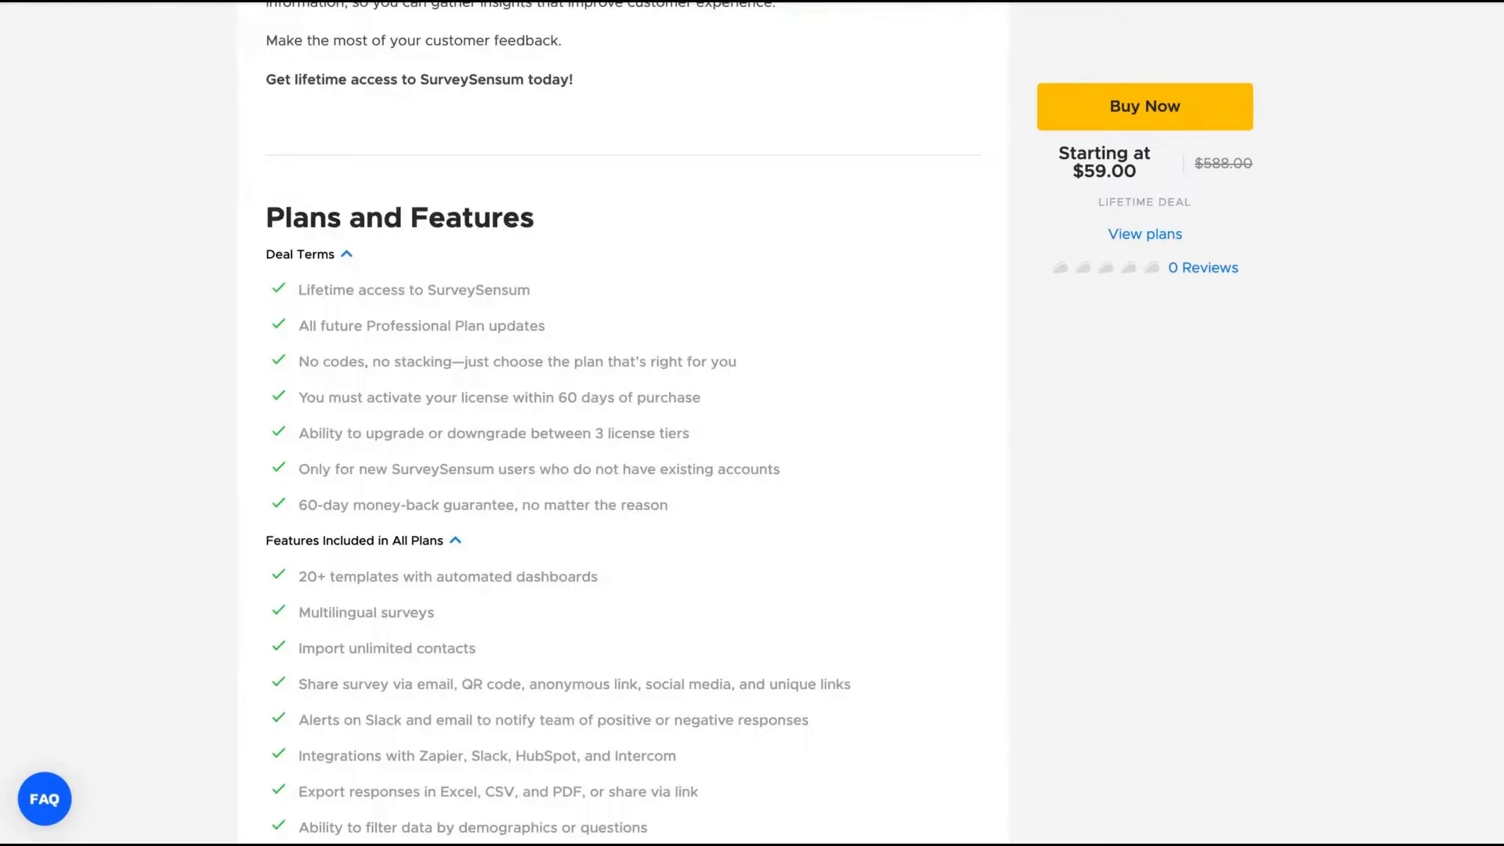
scroll(524, 583, "down", 3)
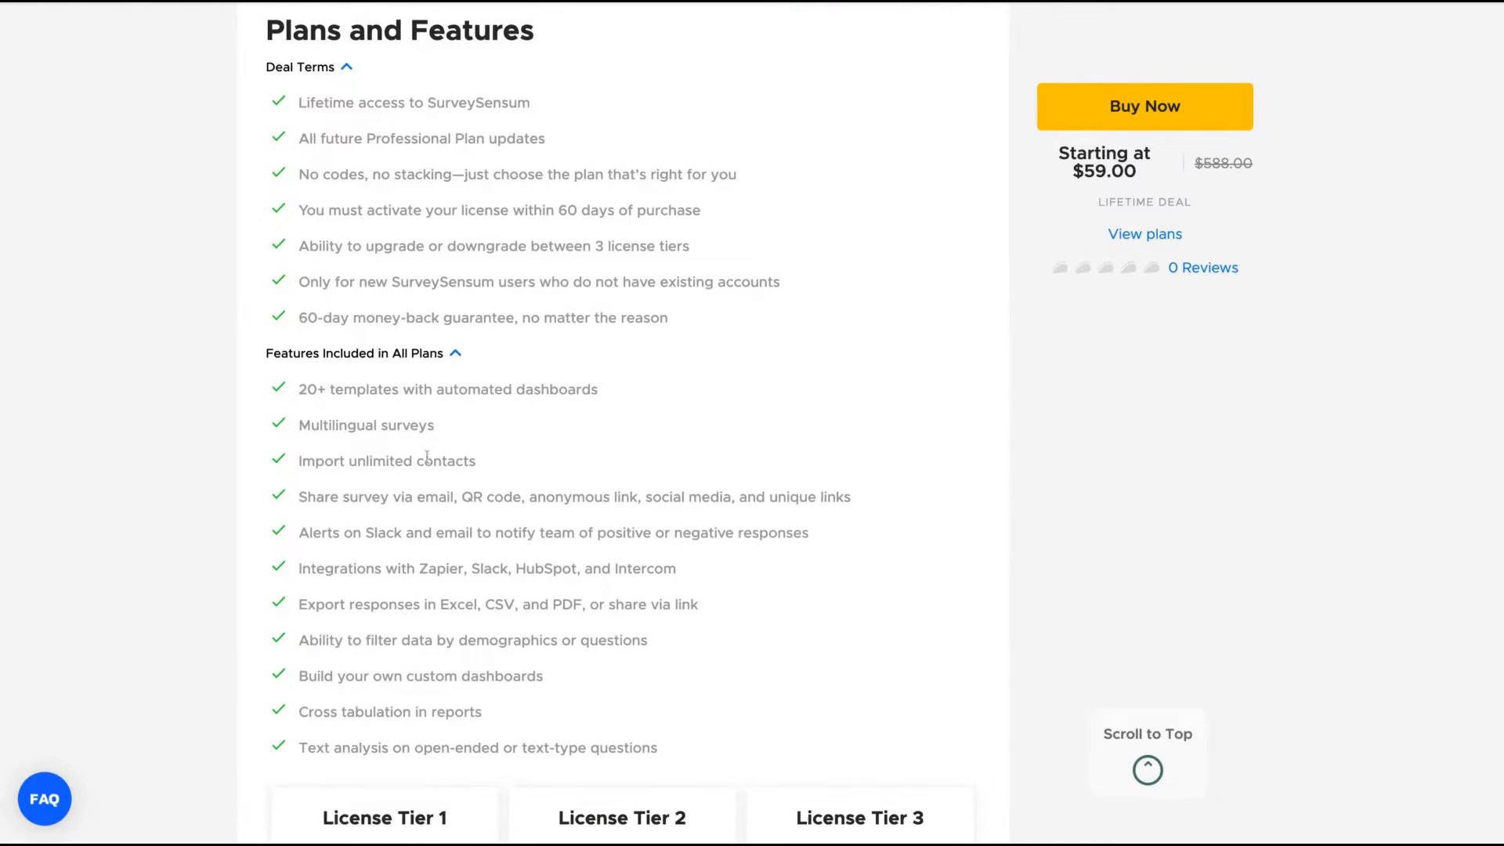
left_click_drag(462, 497, 538, 497)
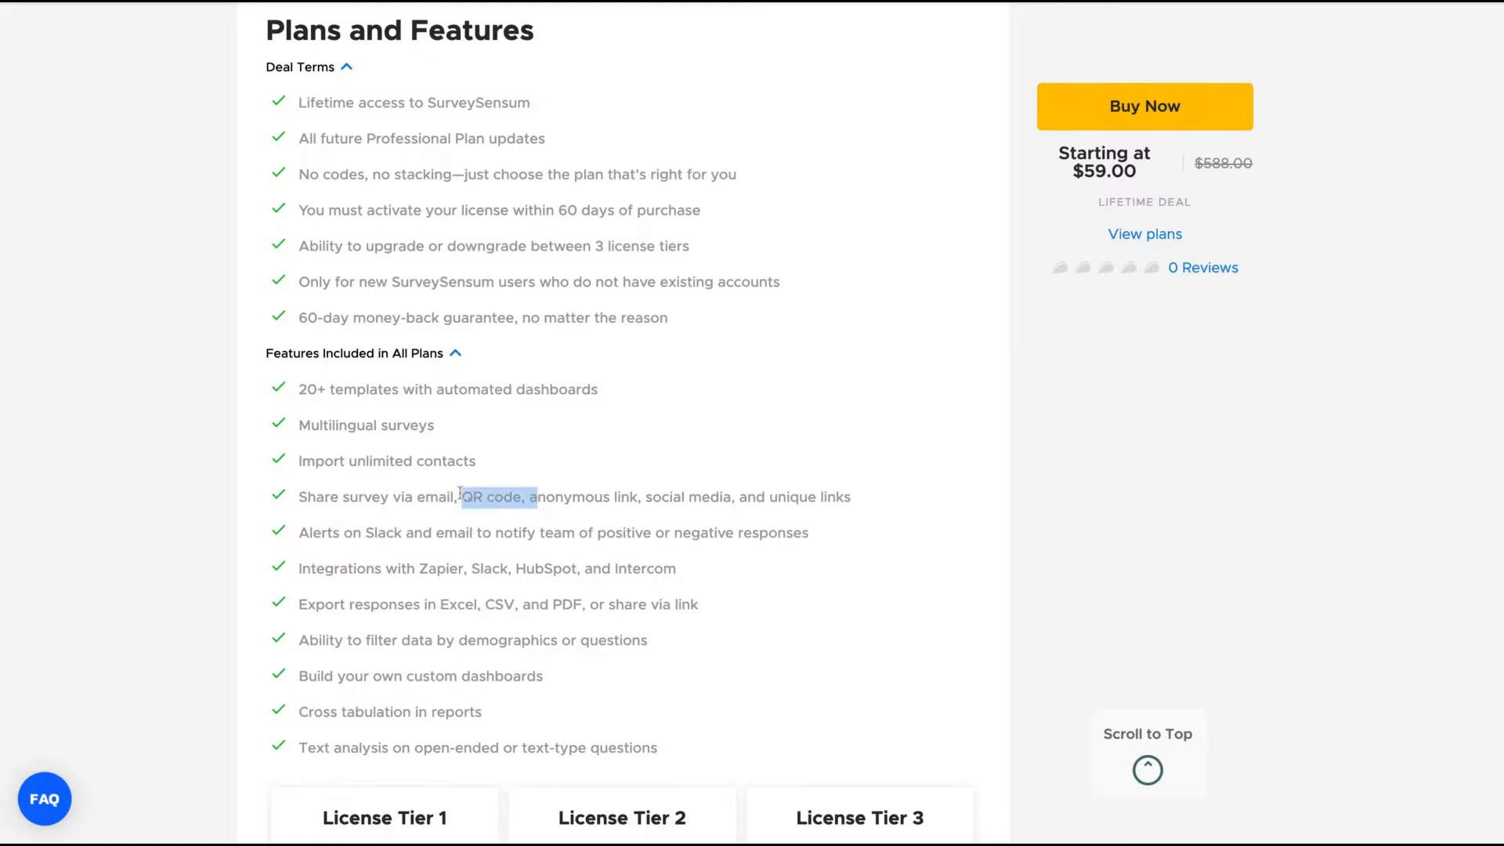
scroll(460, 494, "down", 8)
scroll(460, 494, "up", 2)
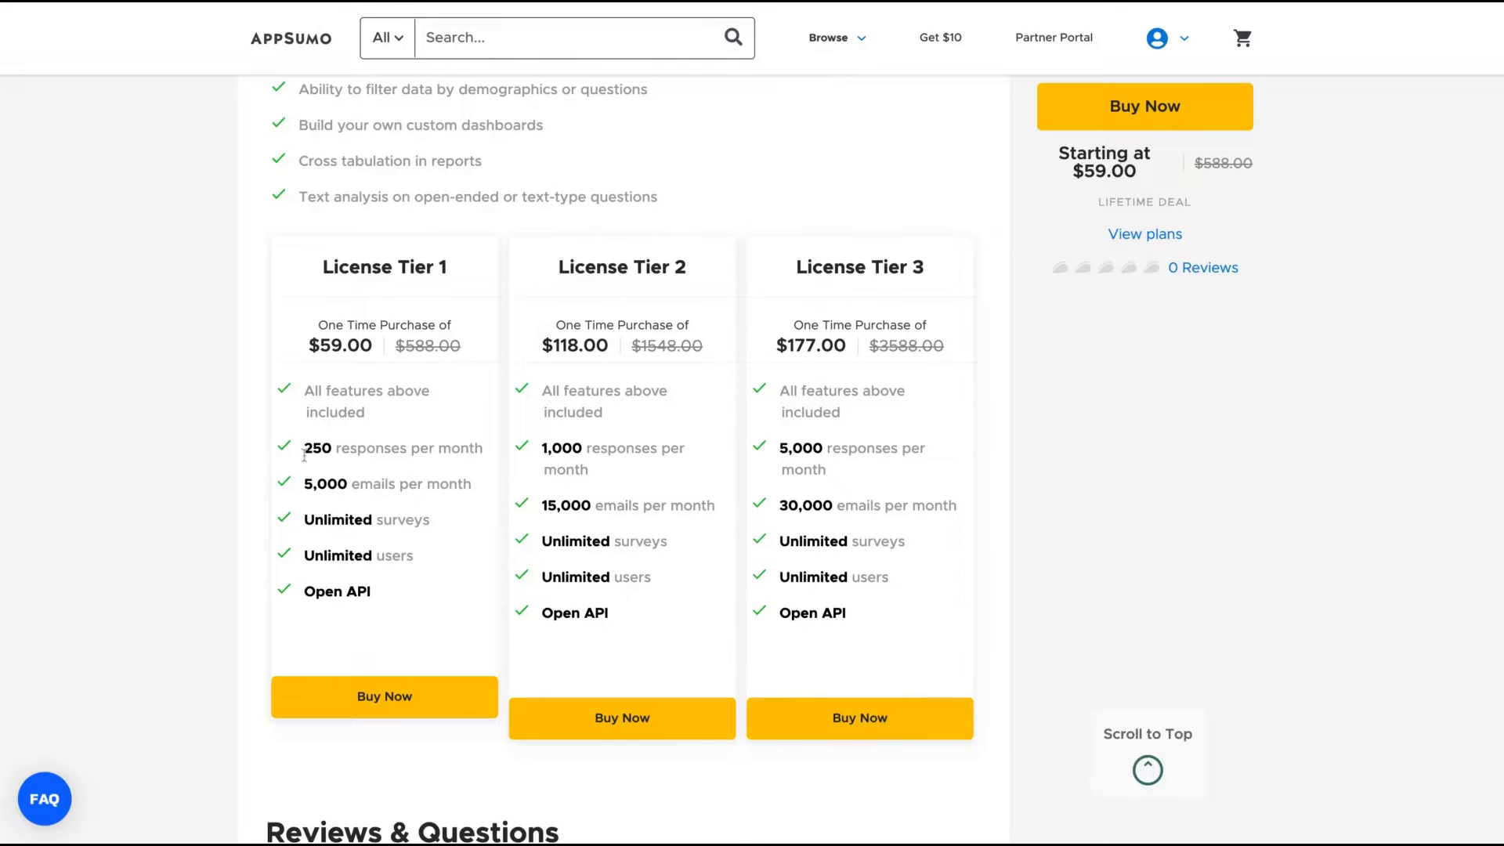
left_click_drag(304, 452, 451, 450)
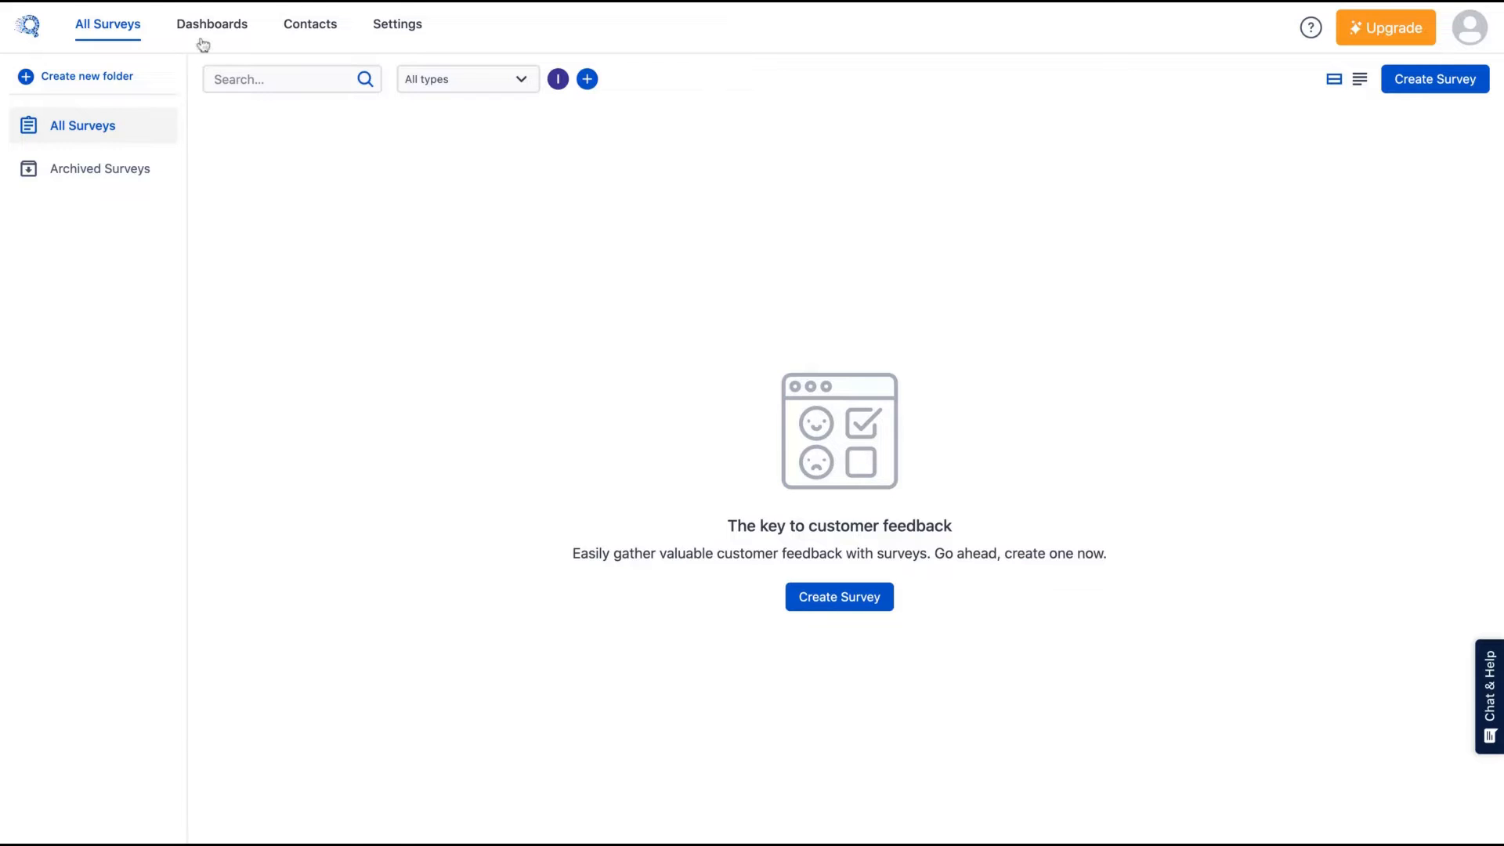
In SurveySensum, review the profile, organization, branding and survey URL settings, and the integrations and created apps
left_click(402, 31)
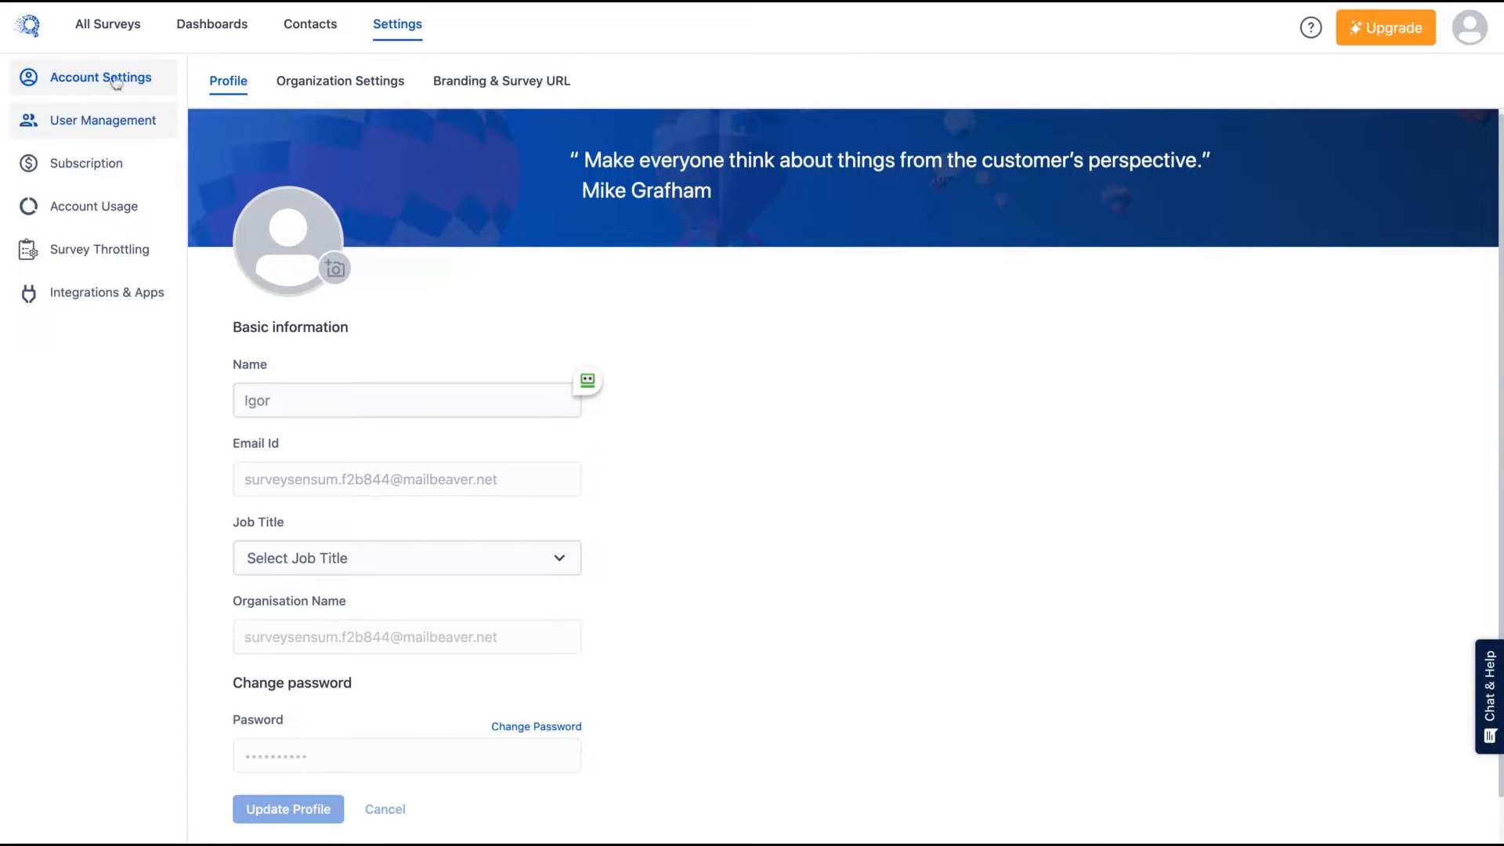
left_click(376, 91)
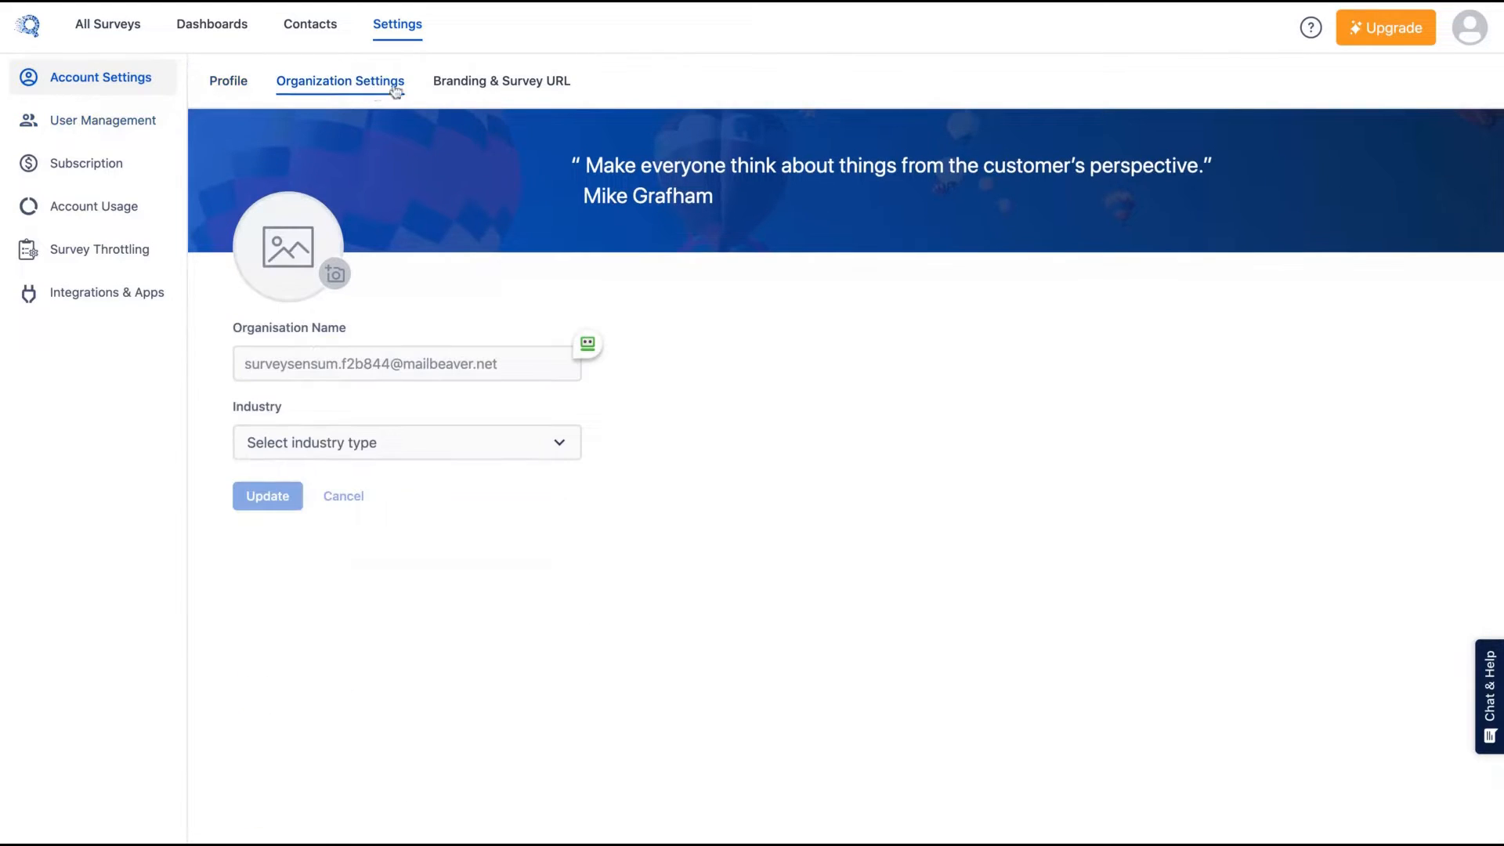
left_click(468, 92)
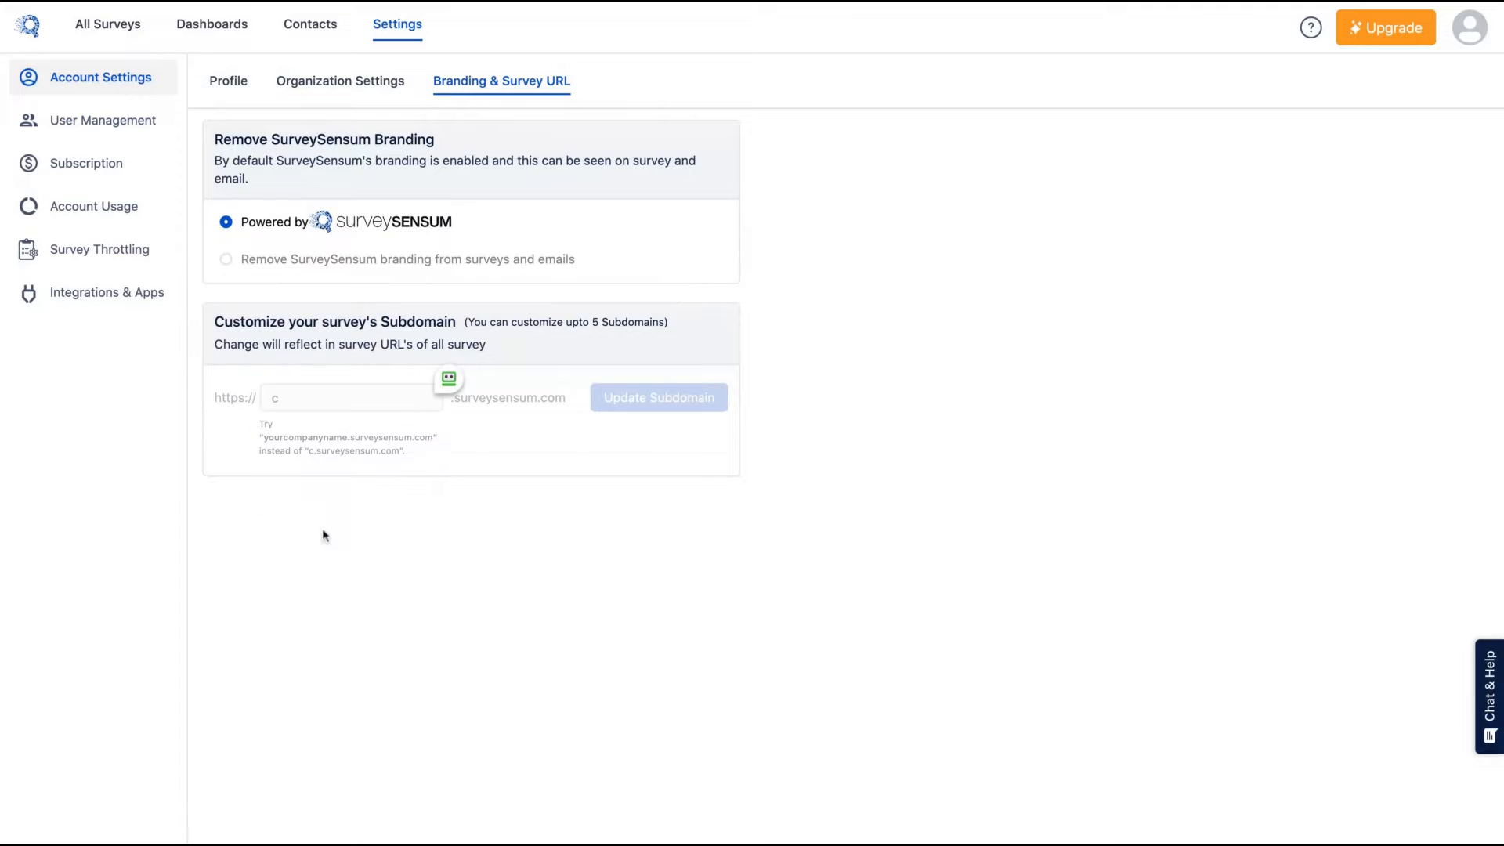
mouse_move(352, 467)
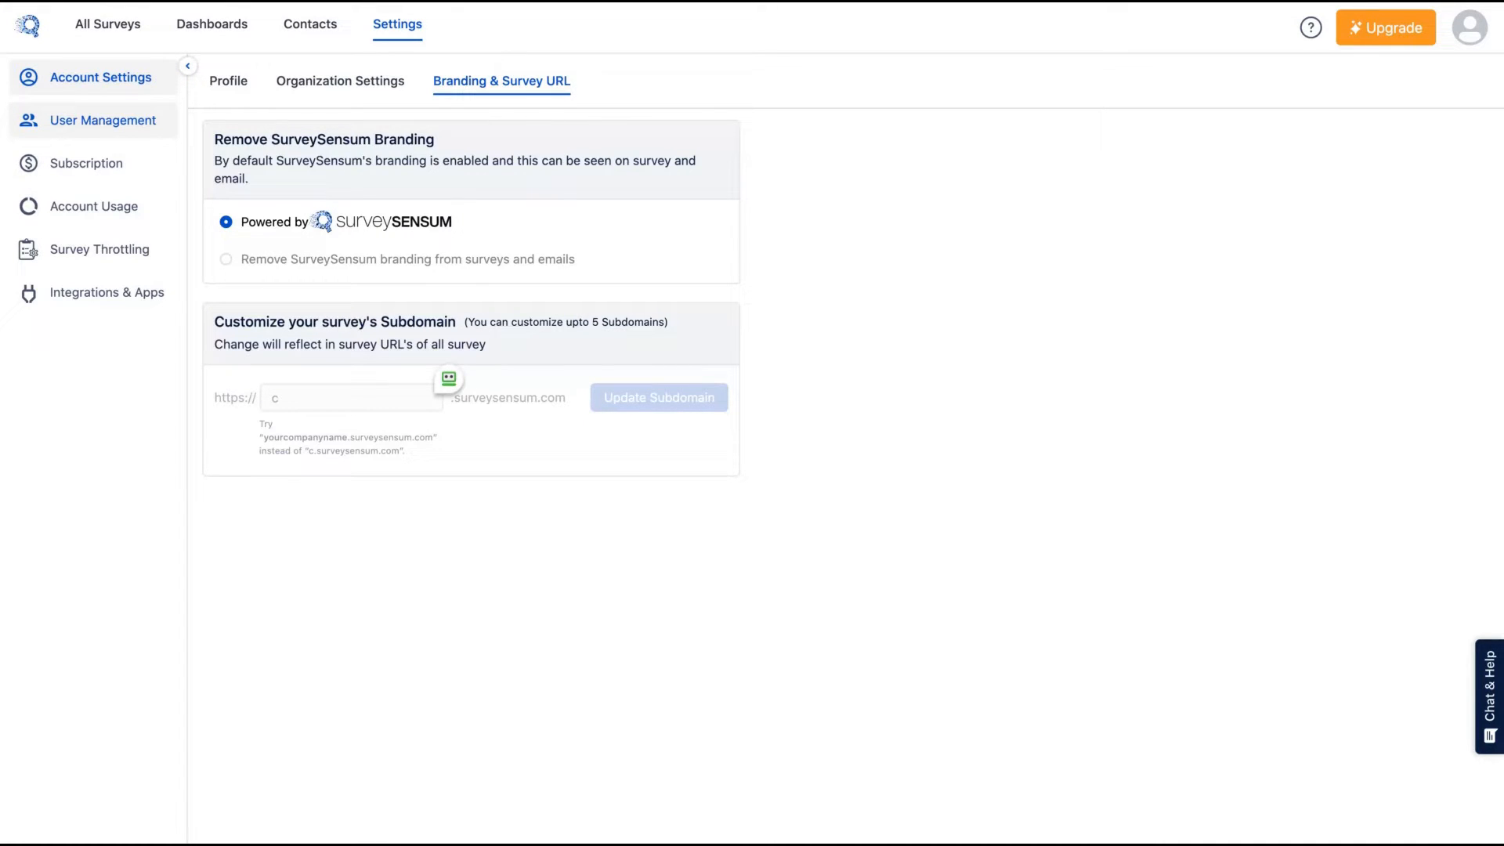
left_click(89, 305)
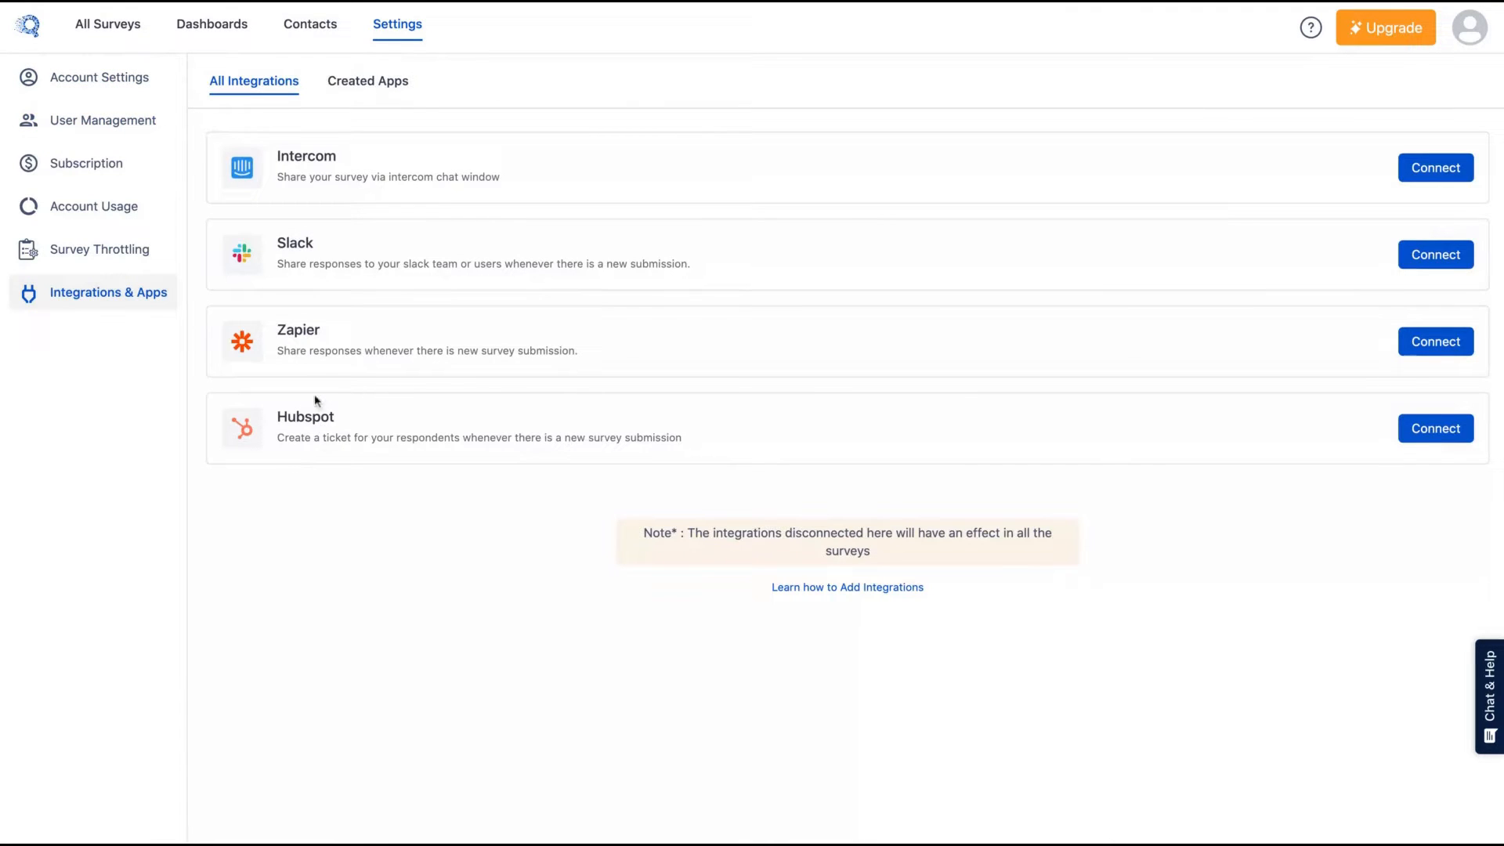
left_click(366, 83)
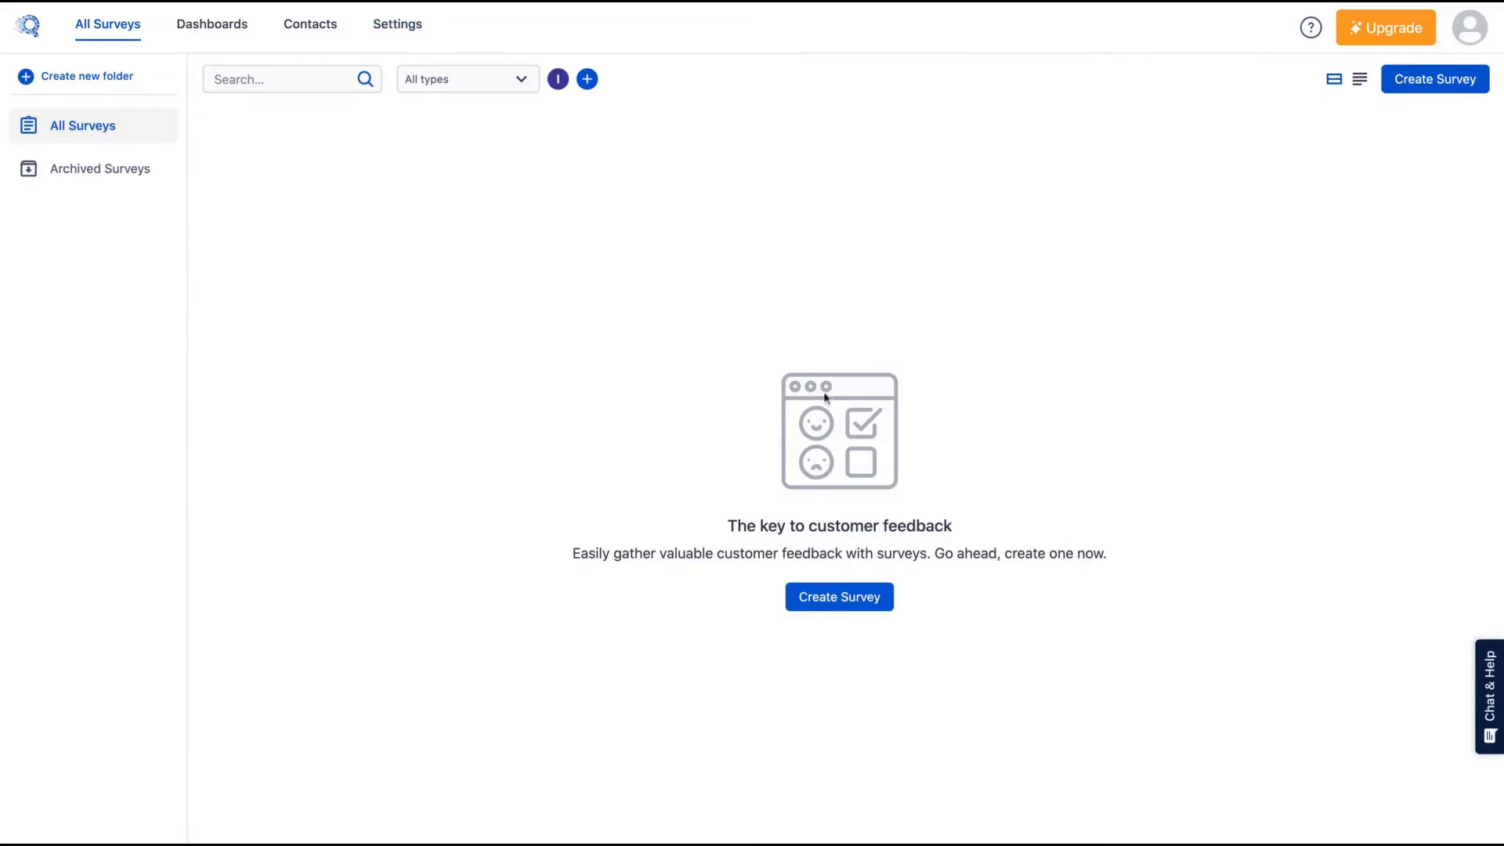
Start a new survey and browse the Product Experience, Employee Experience and Customer Experience templates
left_click(856, 609)
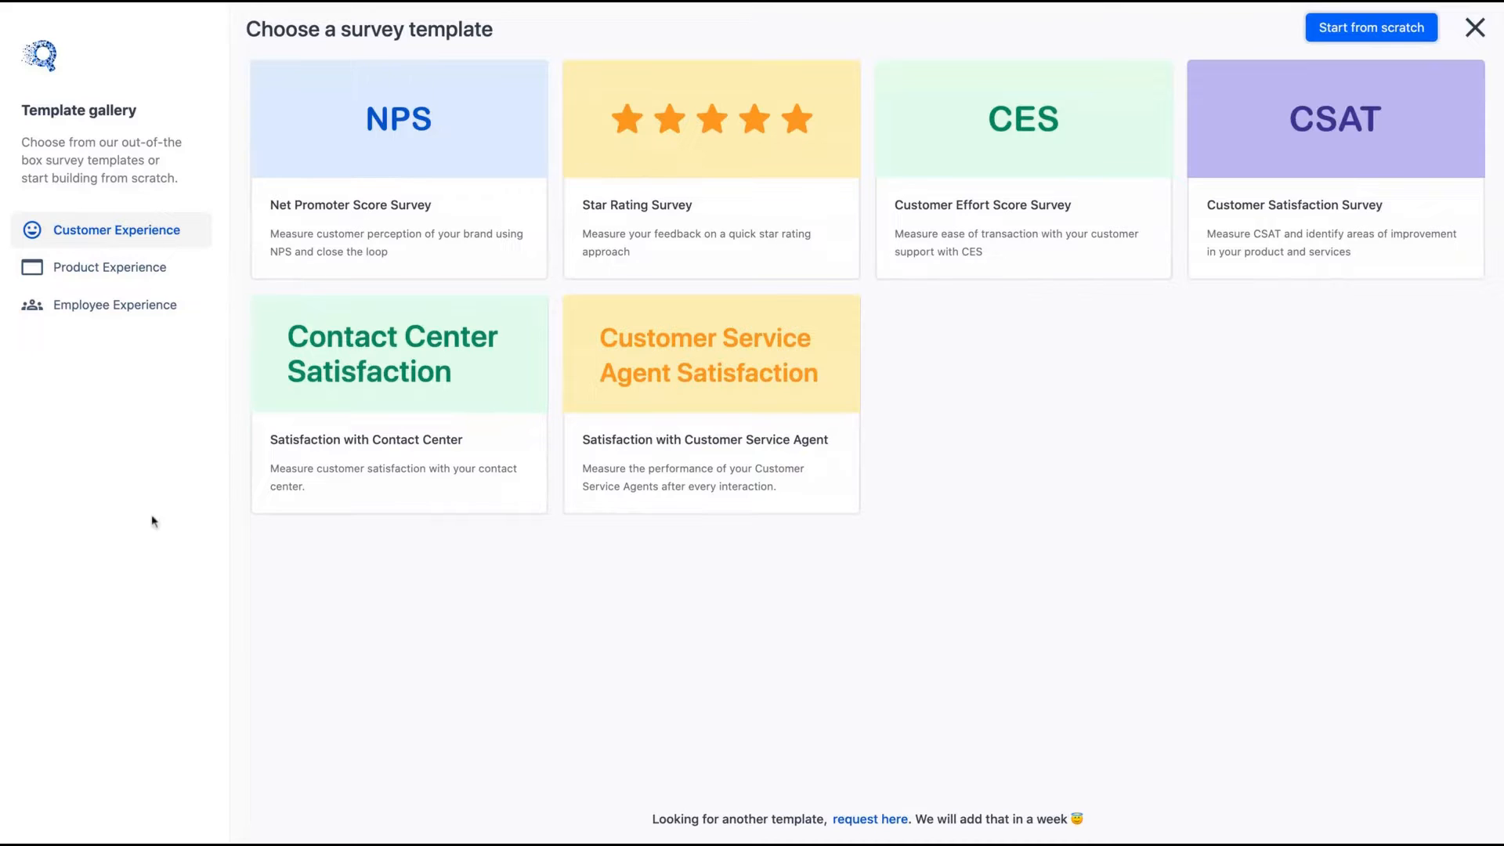
left_click(110, 282)
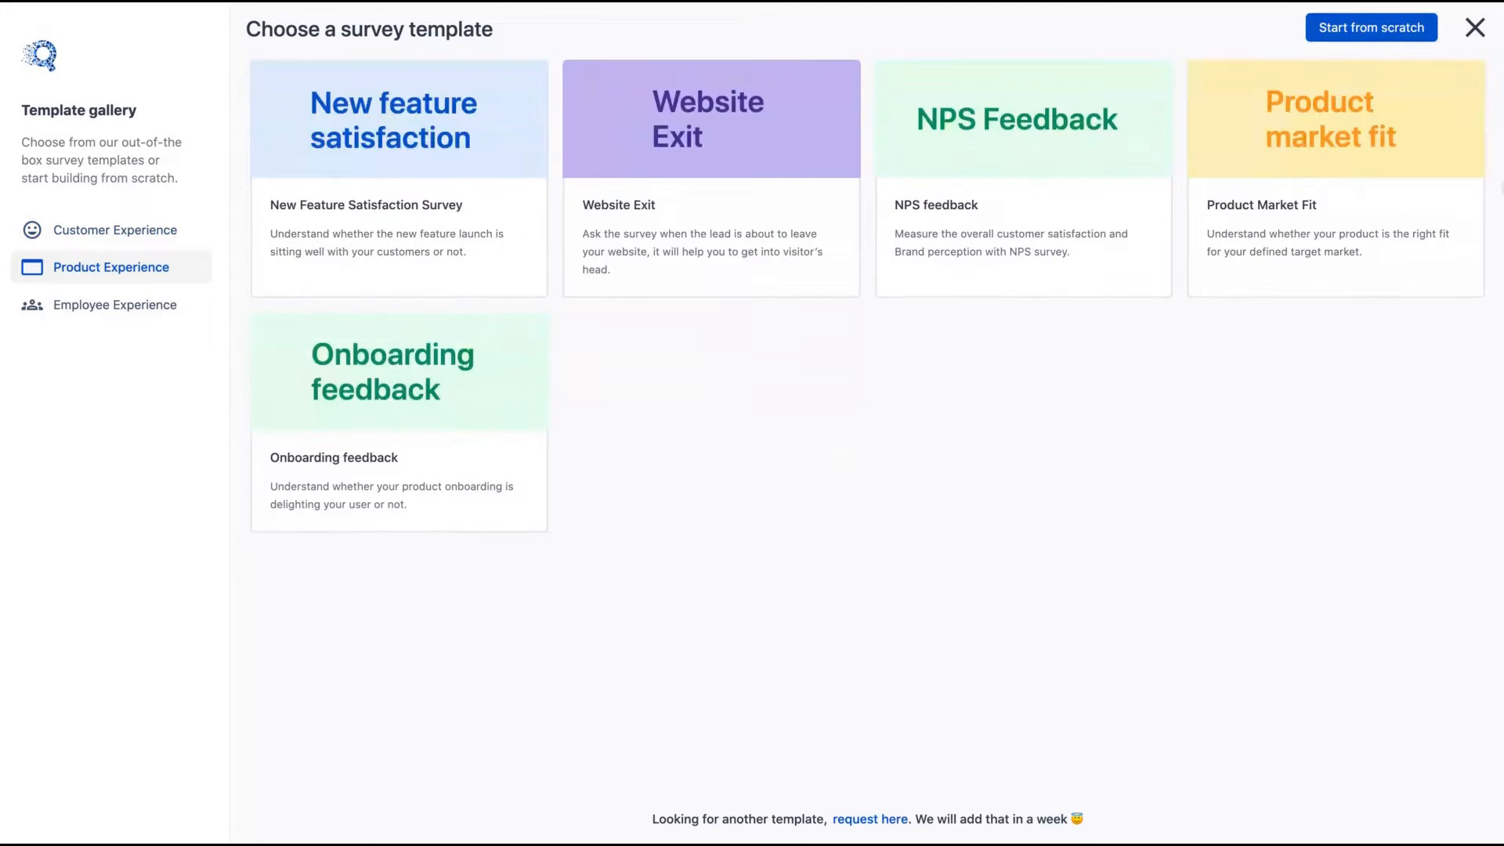
left_click(141, 305)
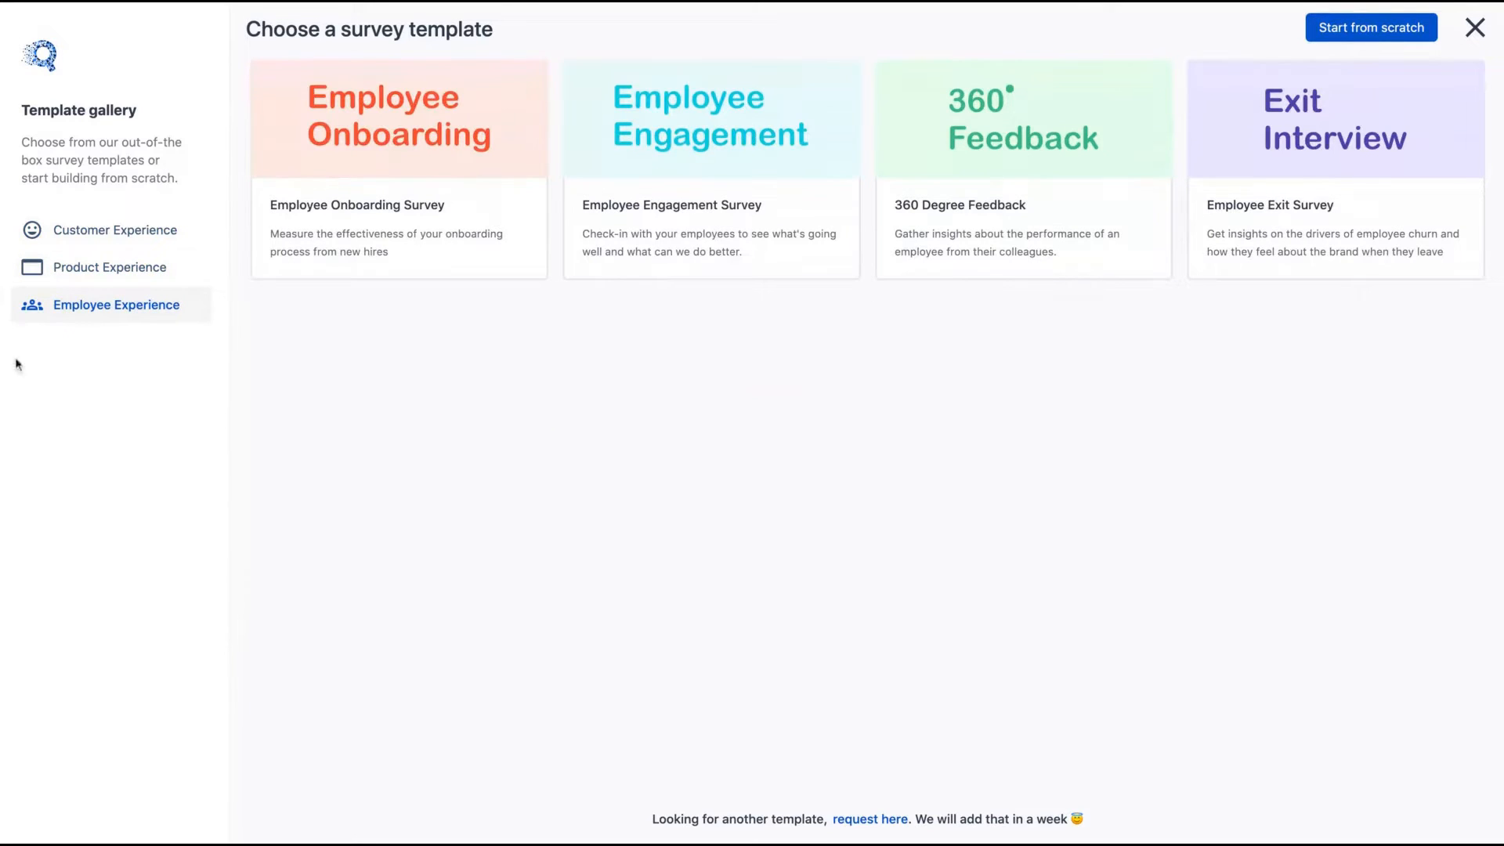
left_click(101, 246)
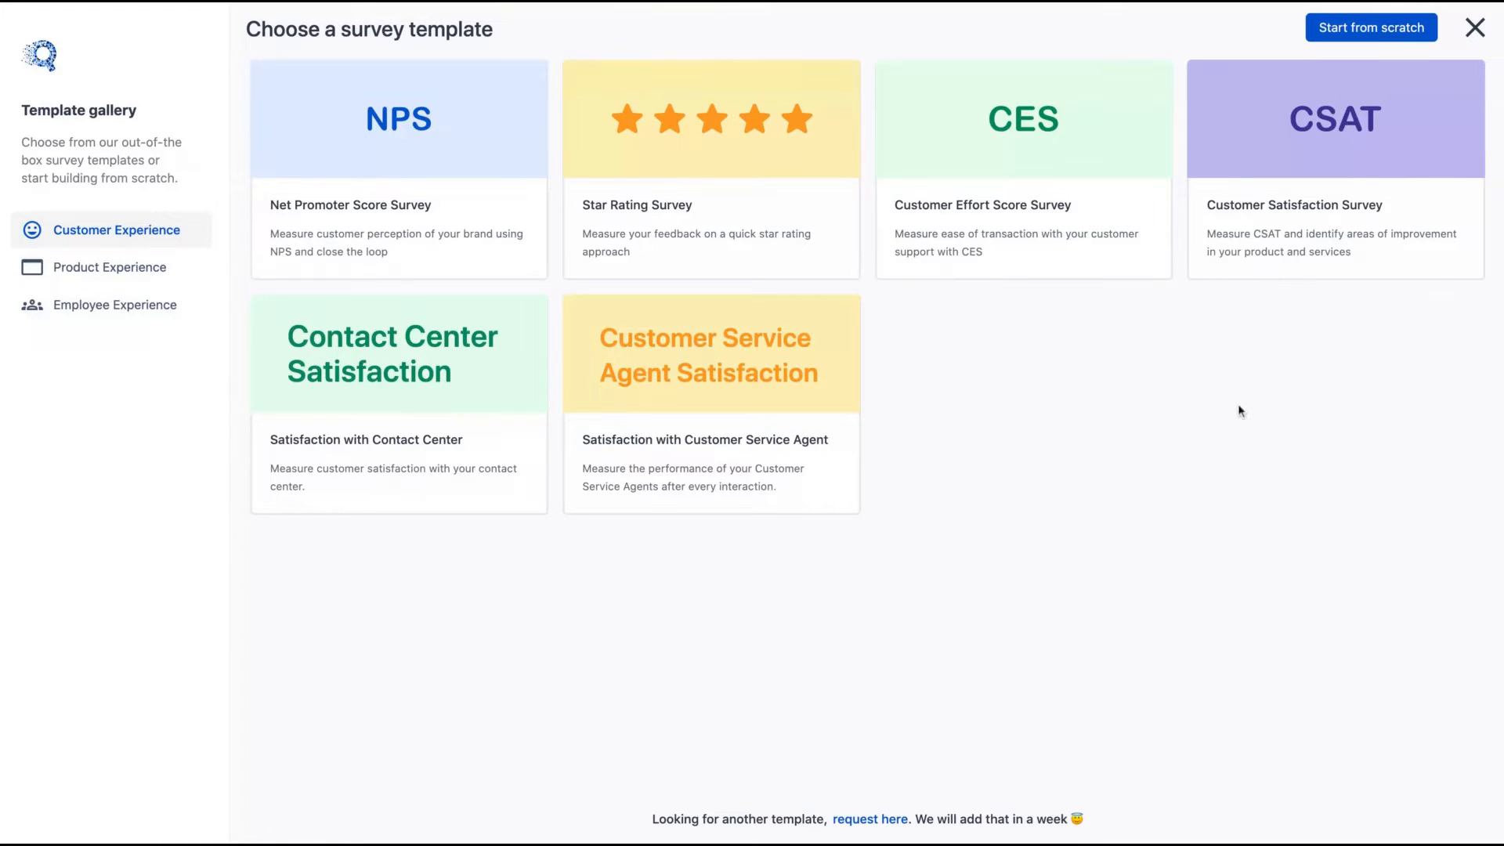
Create a survey named Customer Satisfaction Survey from the CSAT template, with English as the survey language
left_click(1325, 154)
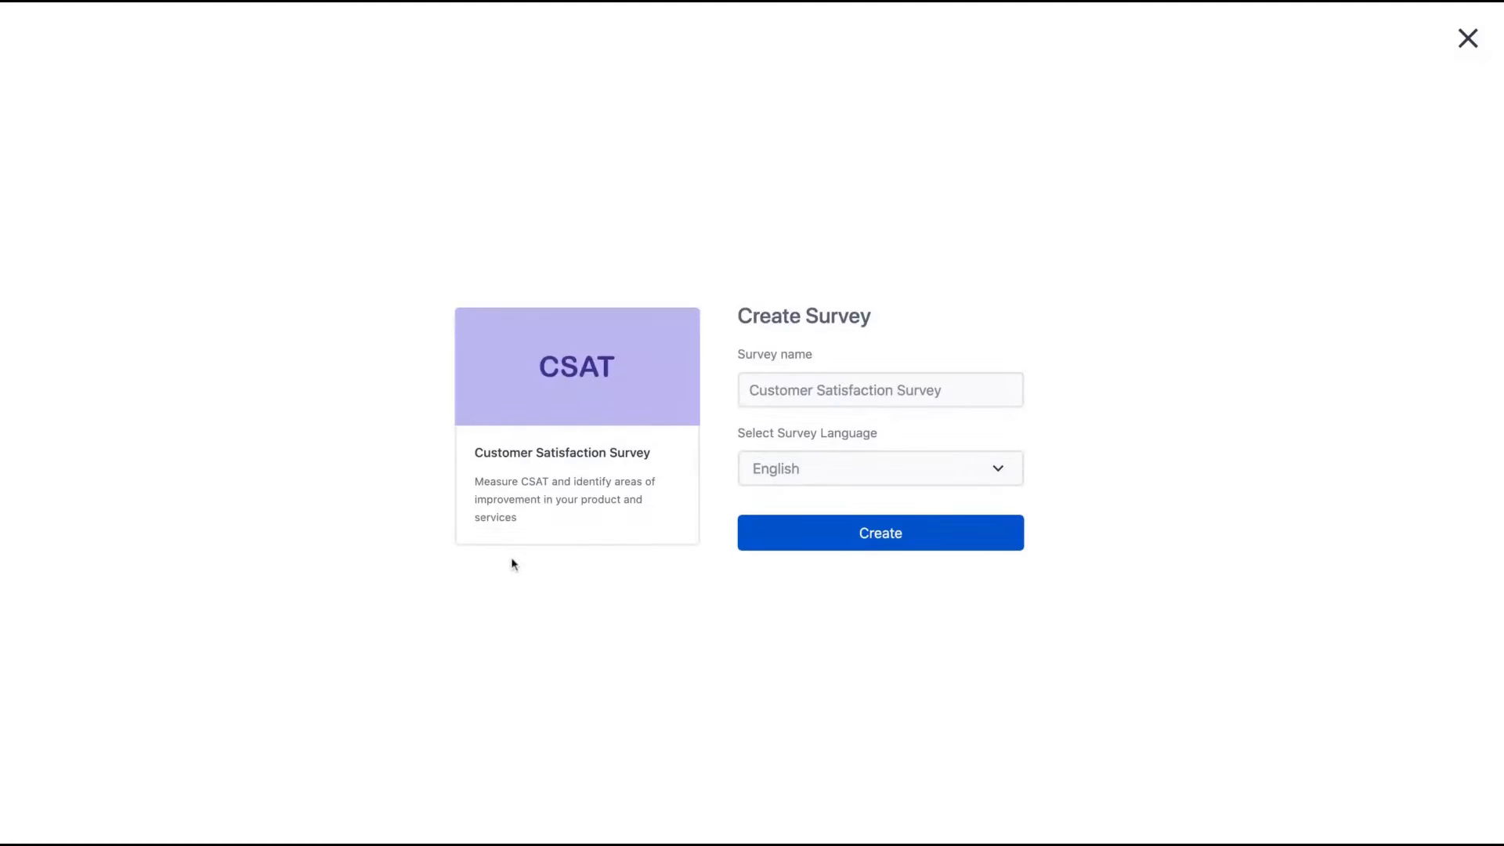
left_click(905, 484)
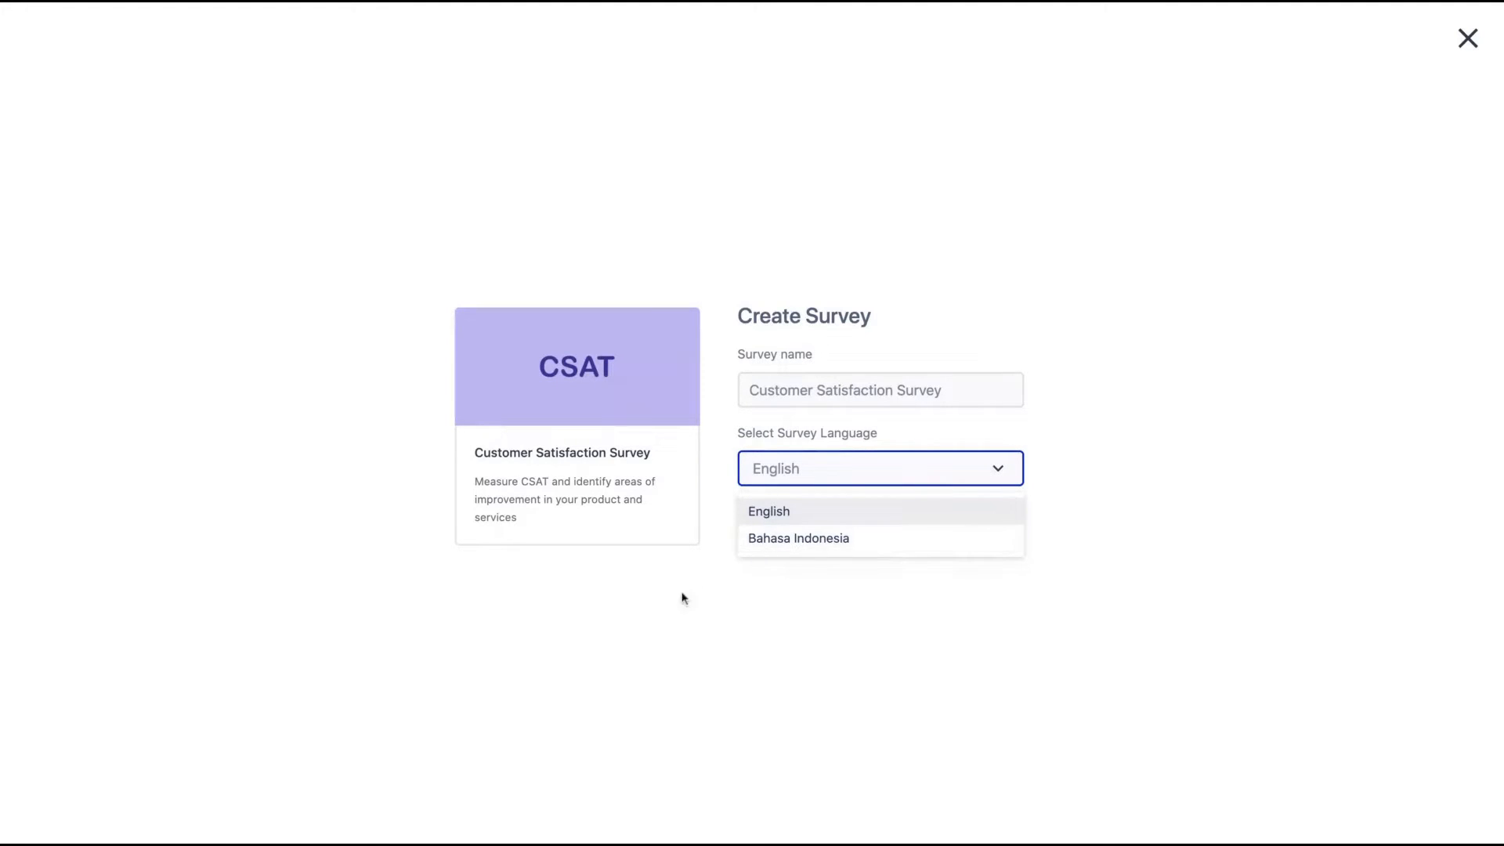
left_click(796, 608)
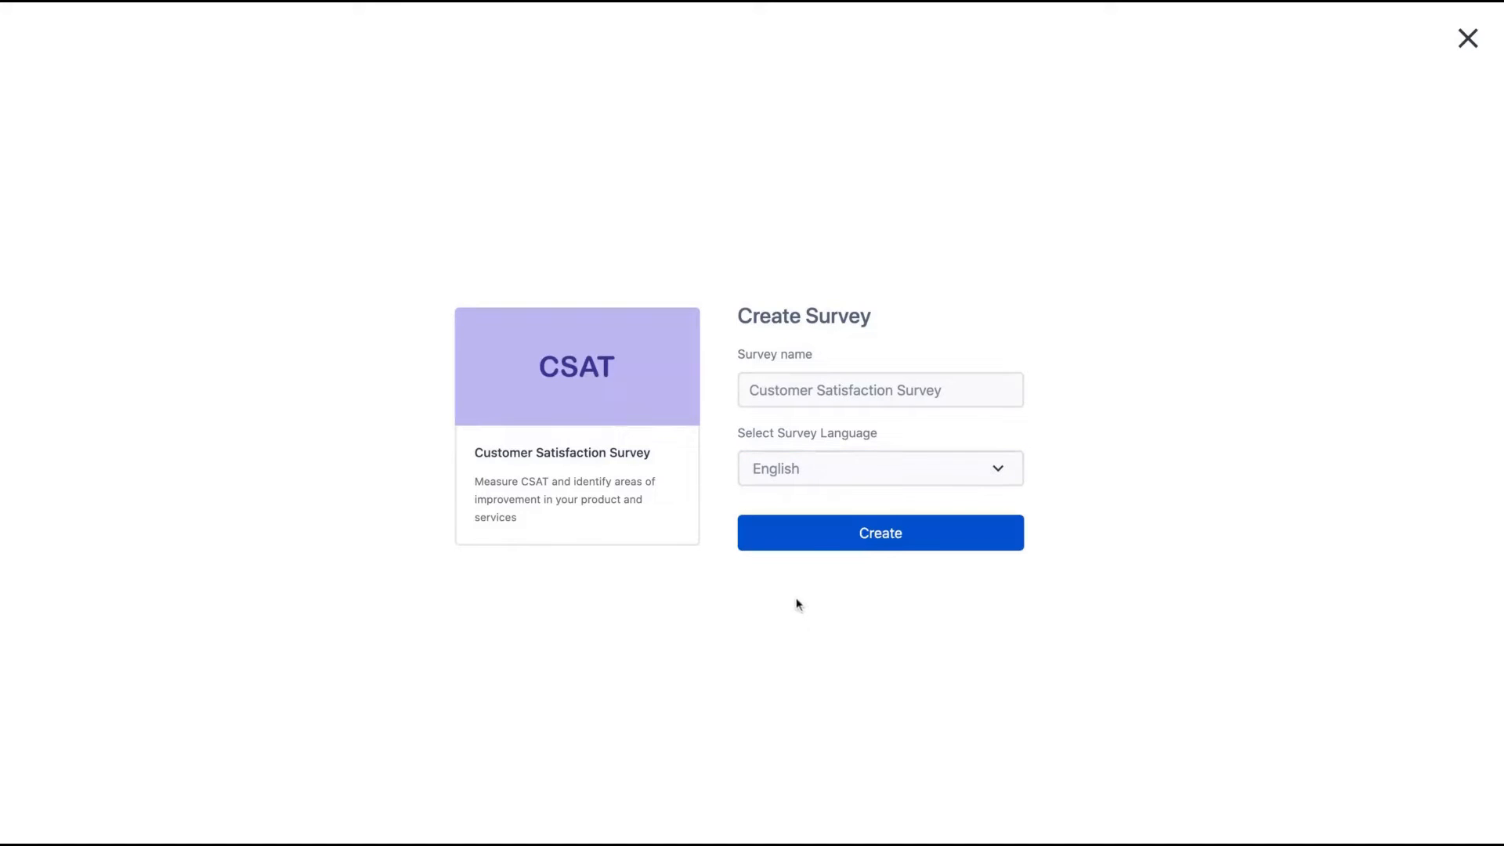
left_click(830, 530)
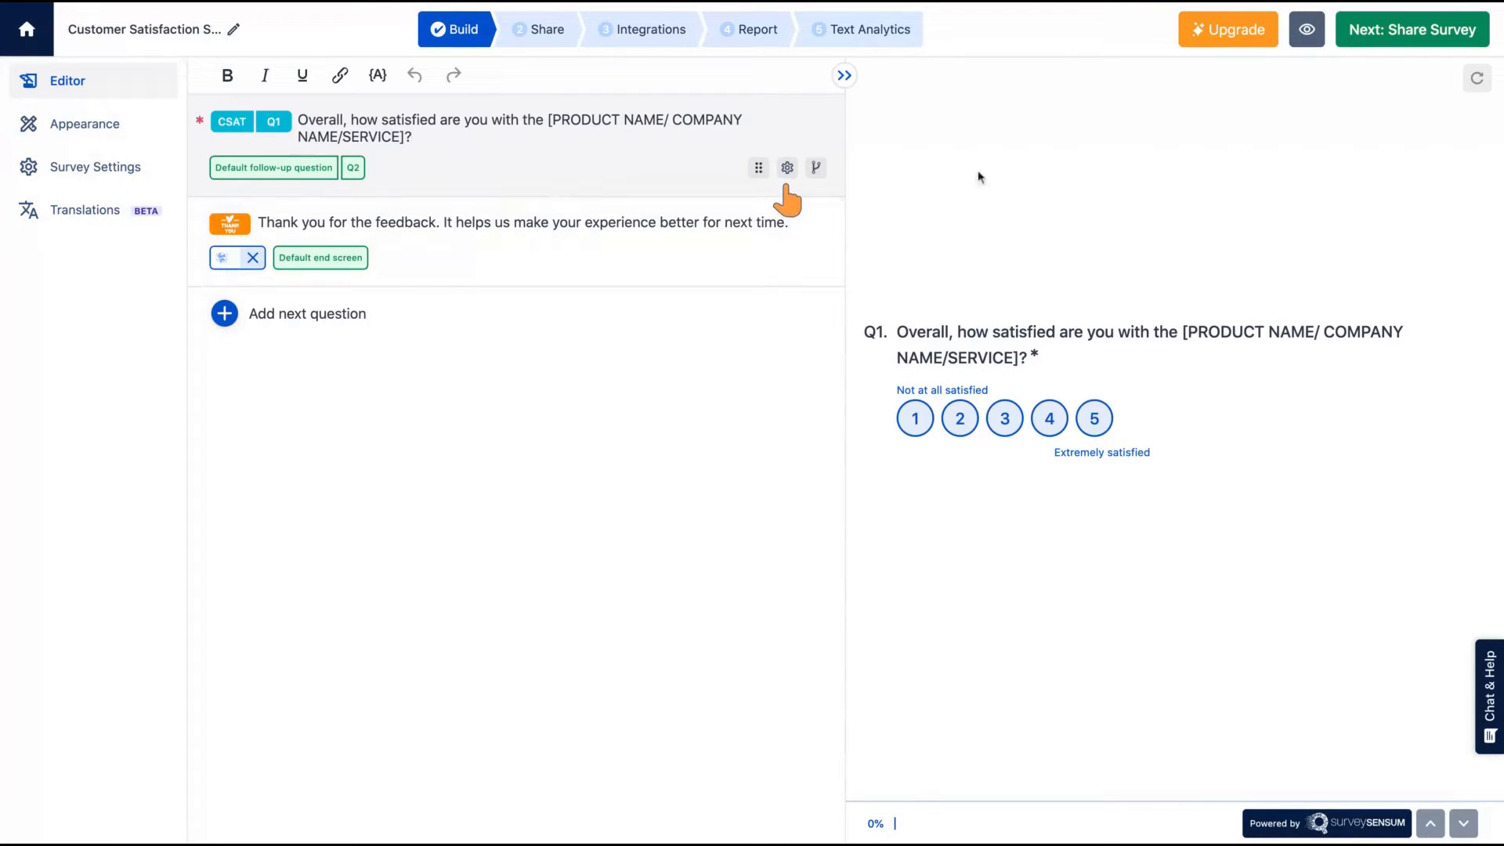
Preview the survey in the mobile and tablet device views, ending on the desktop view
left_click(1306, 33)
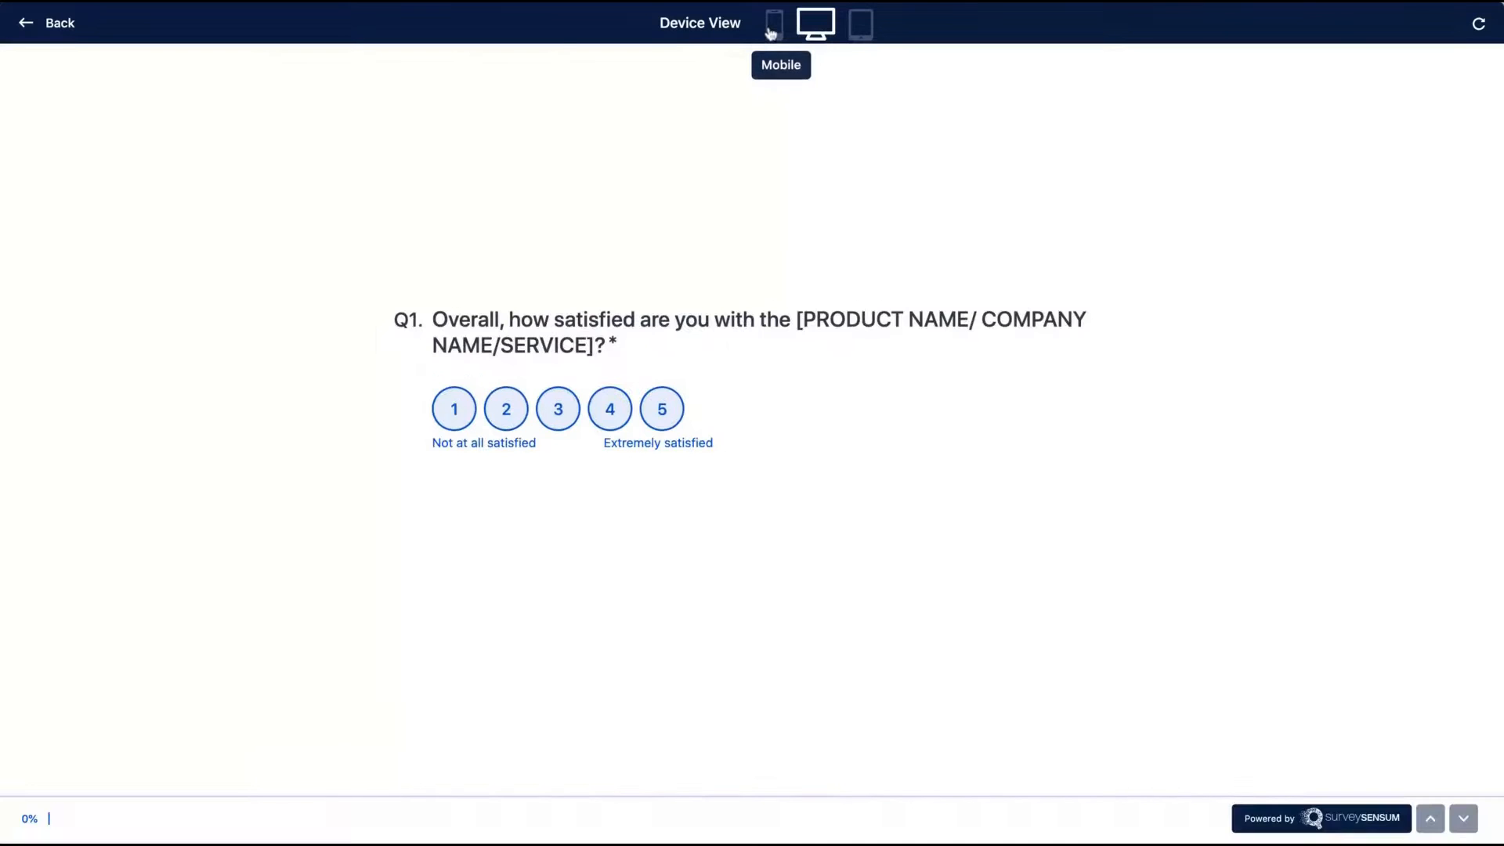
left_click(773, 25)
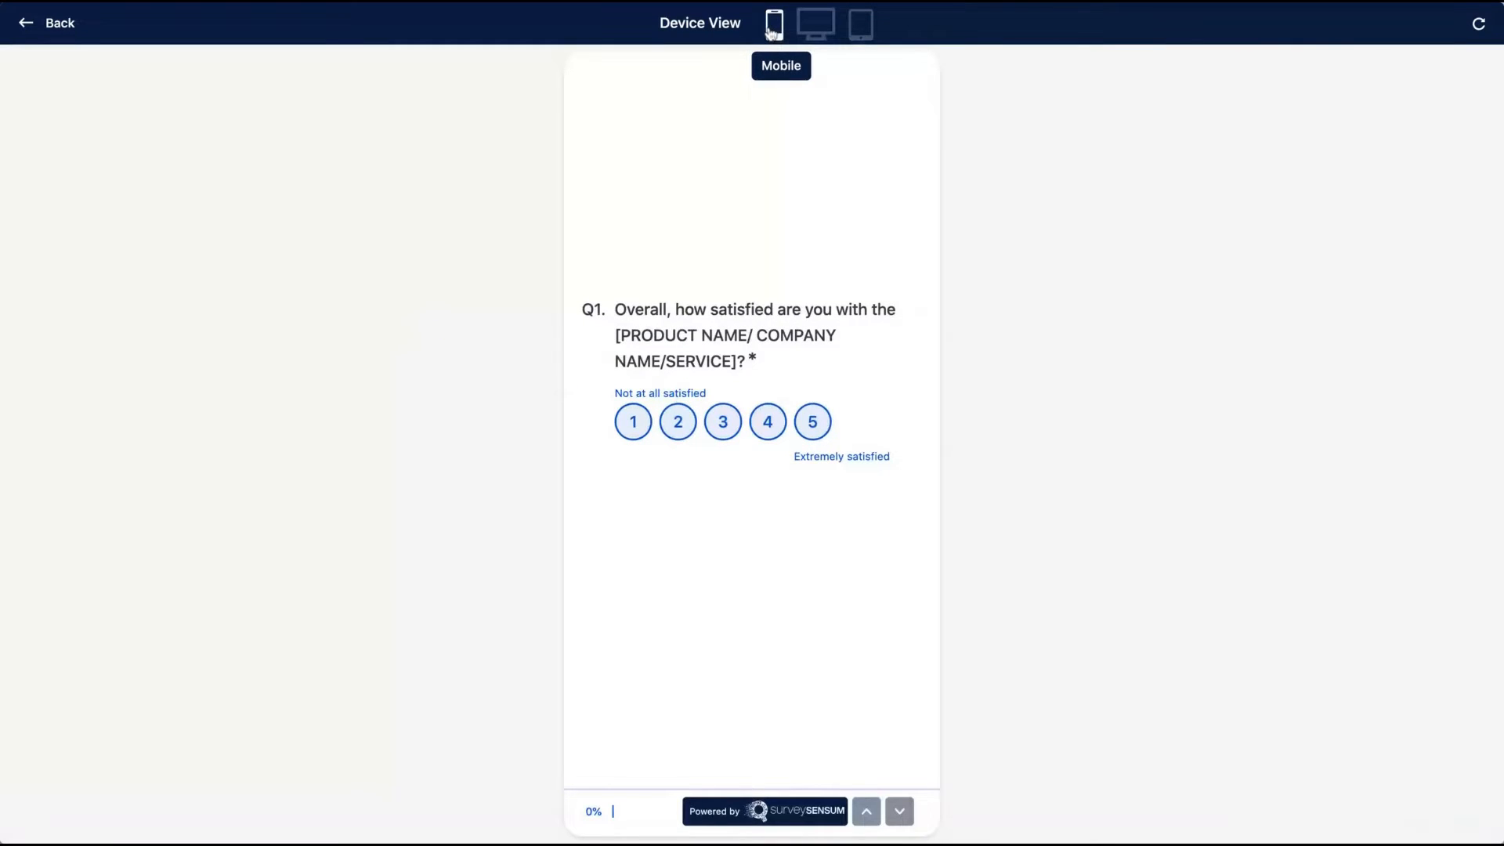
left_click(809, 27)
left_click(860, 26)
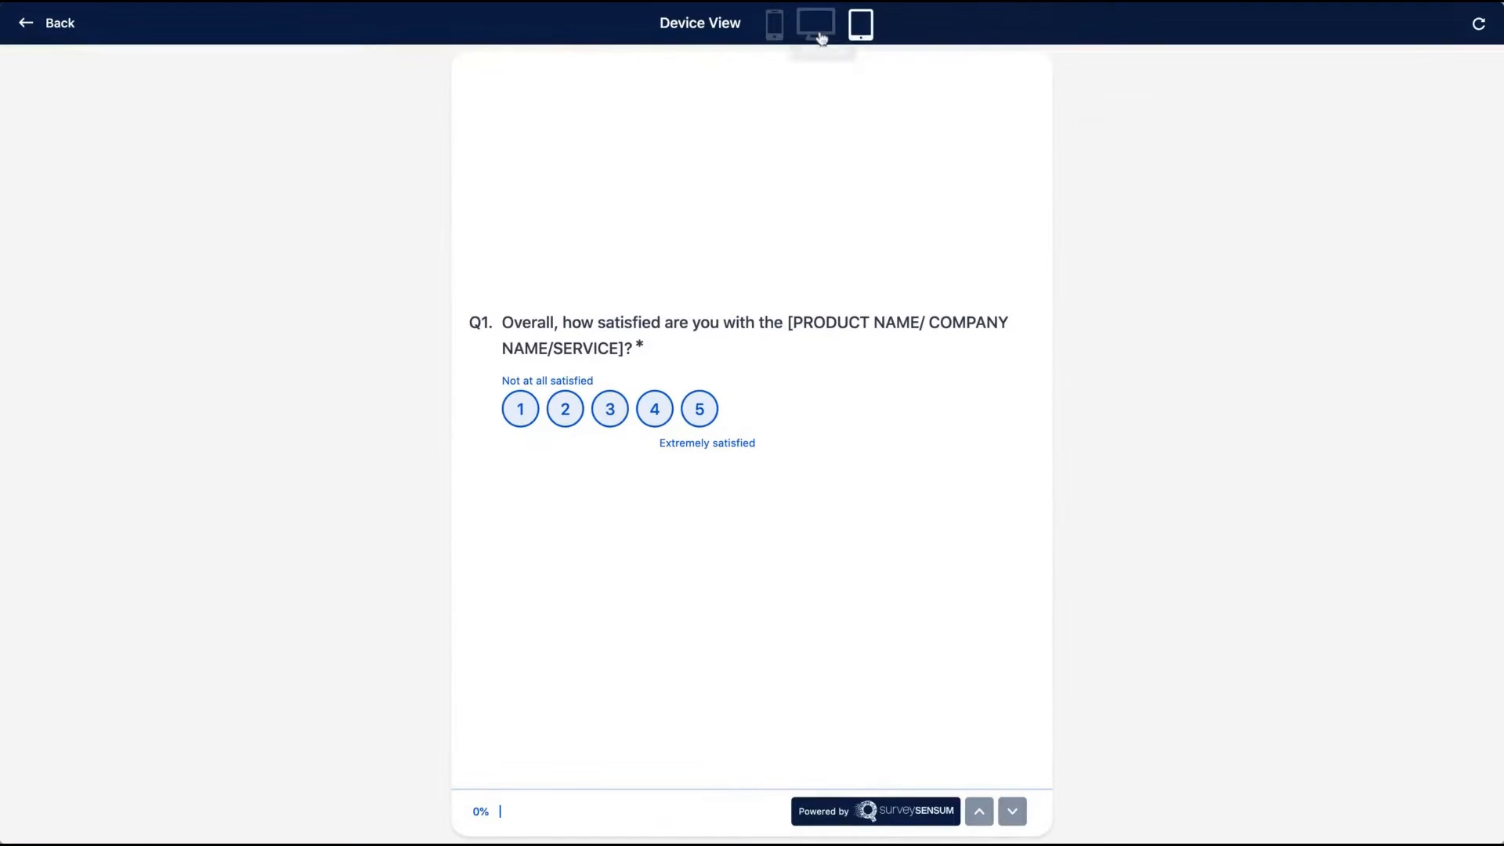
left_click(819, 33)
Test the survey preview by rating satisfaction 4 and submitting "Feedback" as the primary reason for the score
left_click_drag(495, 320, 1088, 320)
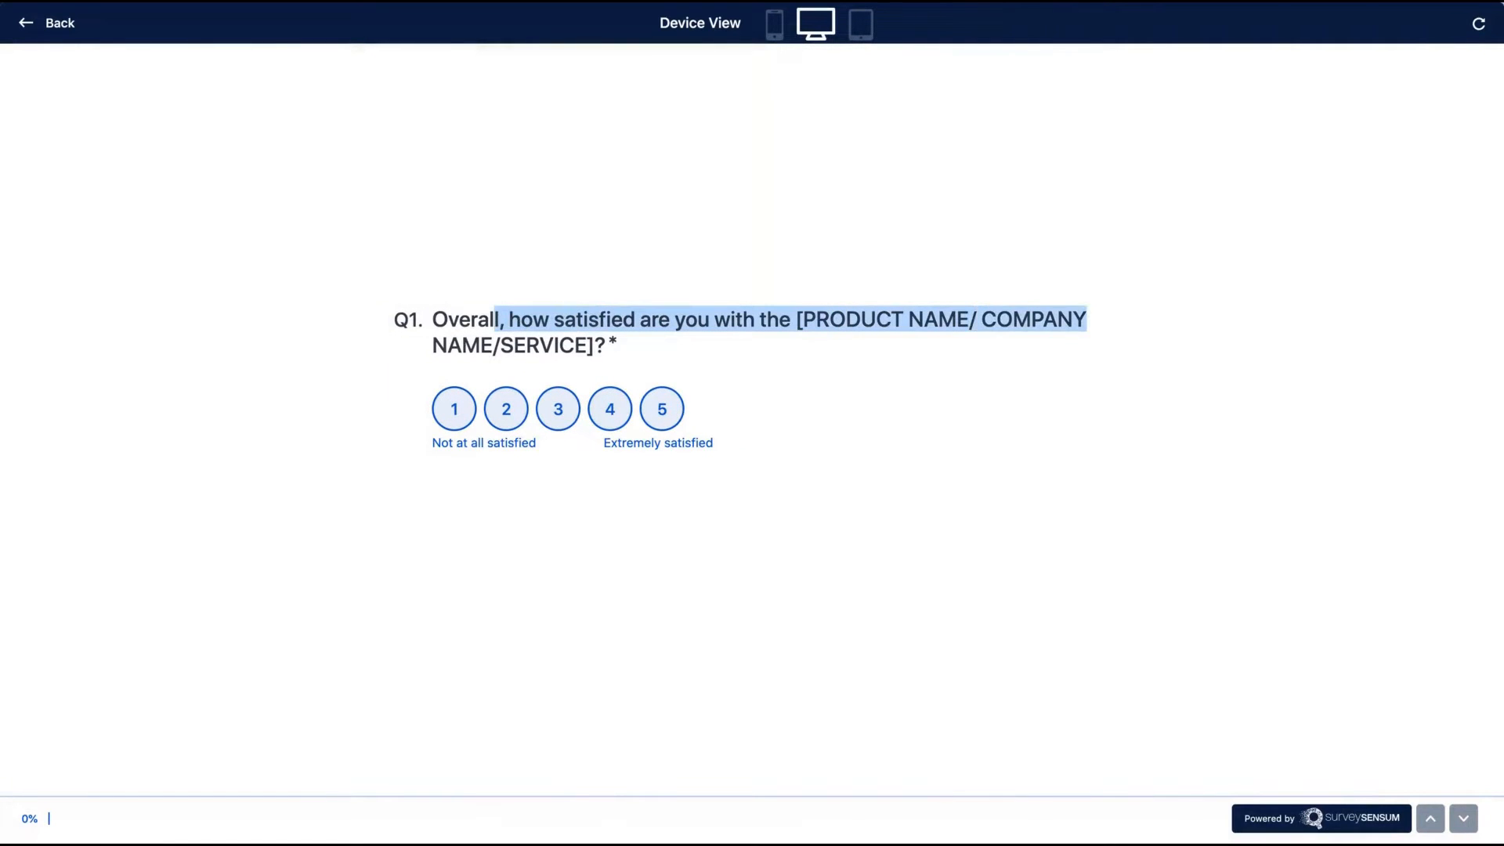
left_click(609, 424)
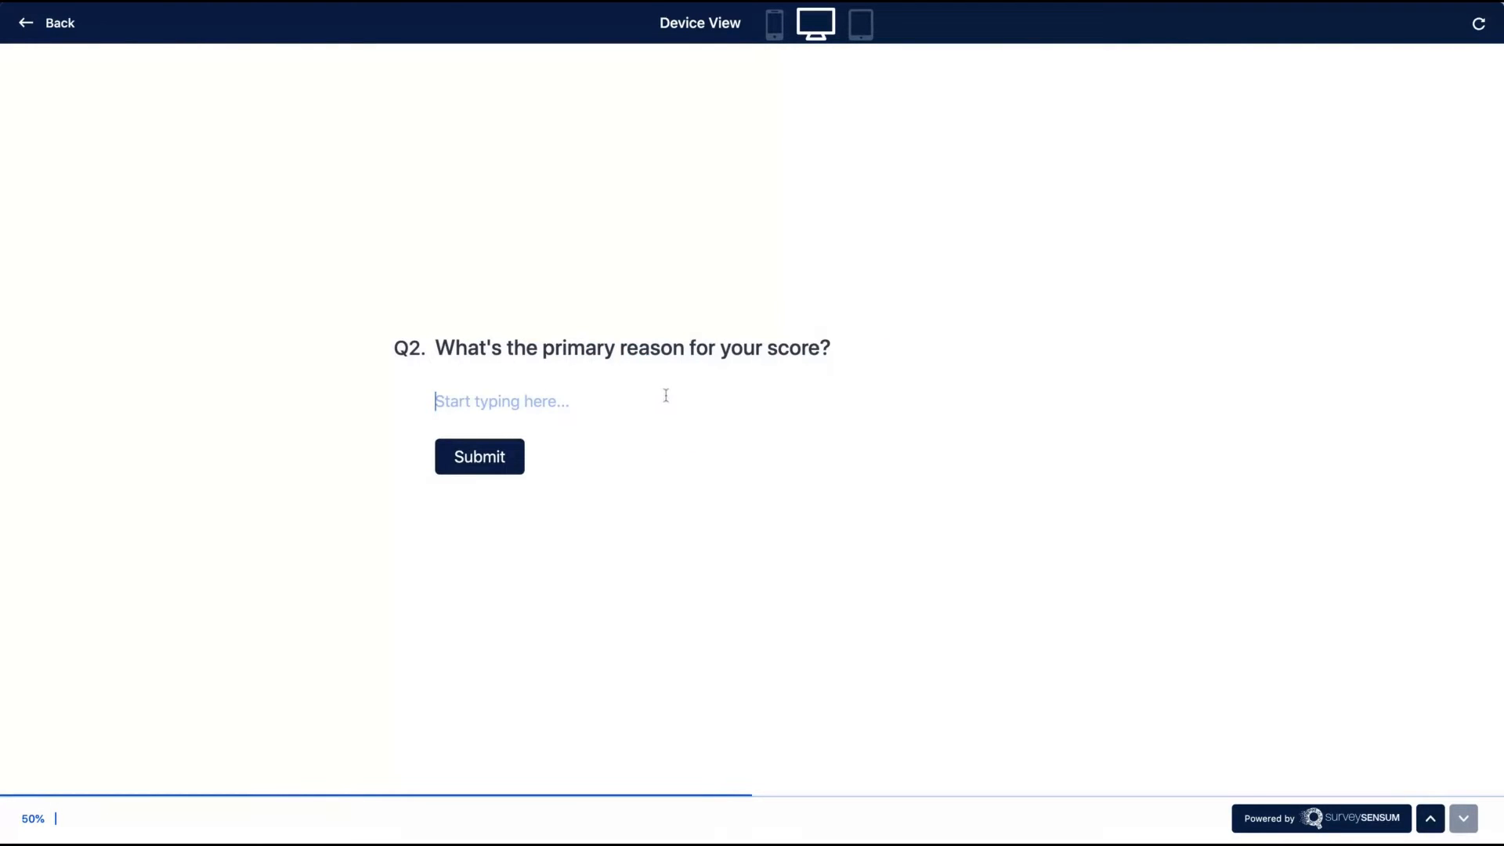
type("Feedback")
key("Return")
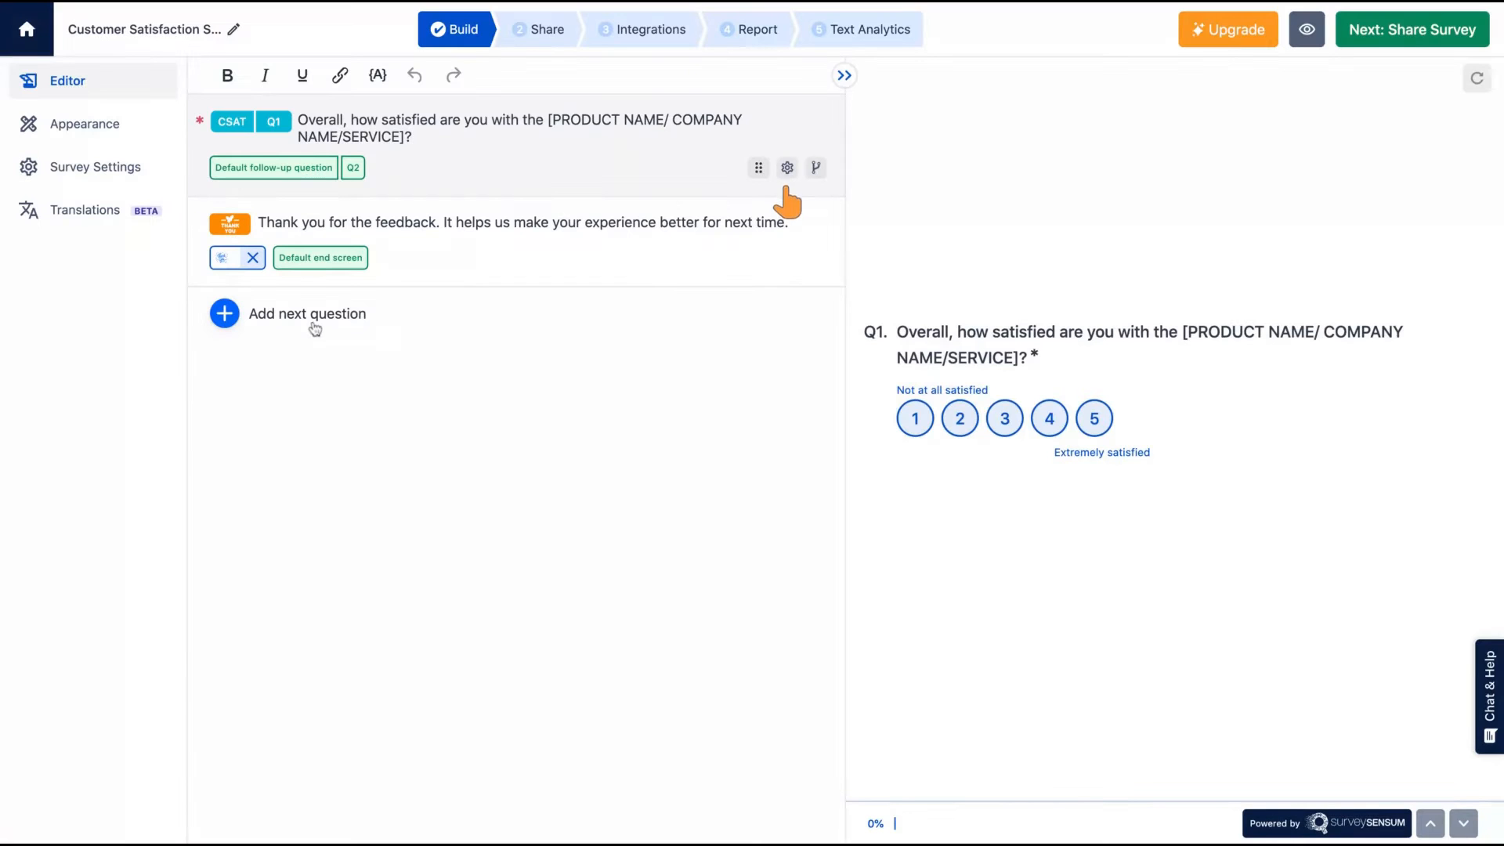
Browse the available question types and add an Email question worded "What's your email?" after the first satisfaction question
left_click(314, 326)
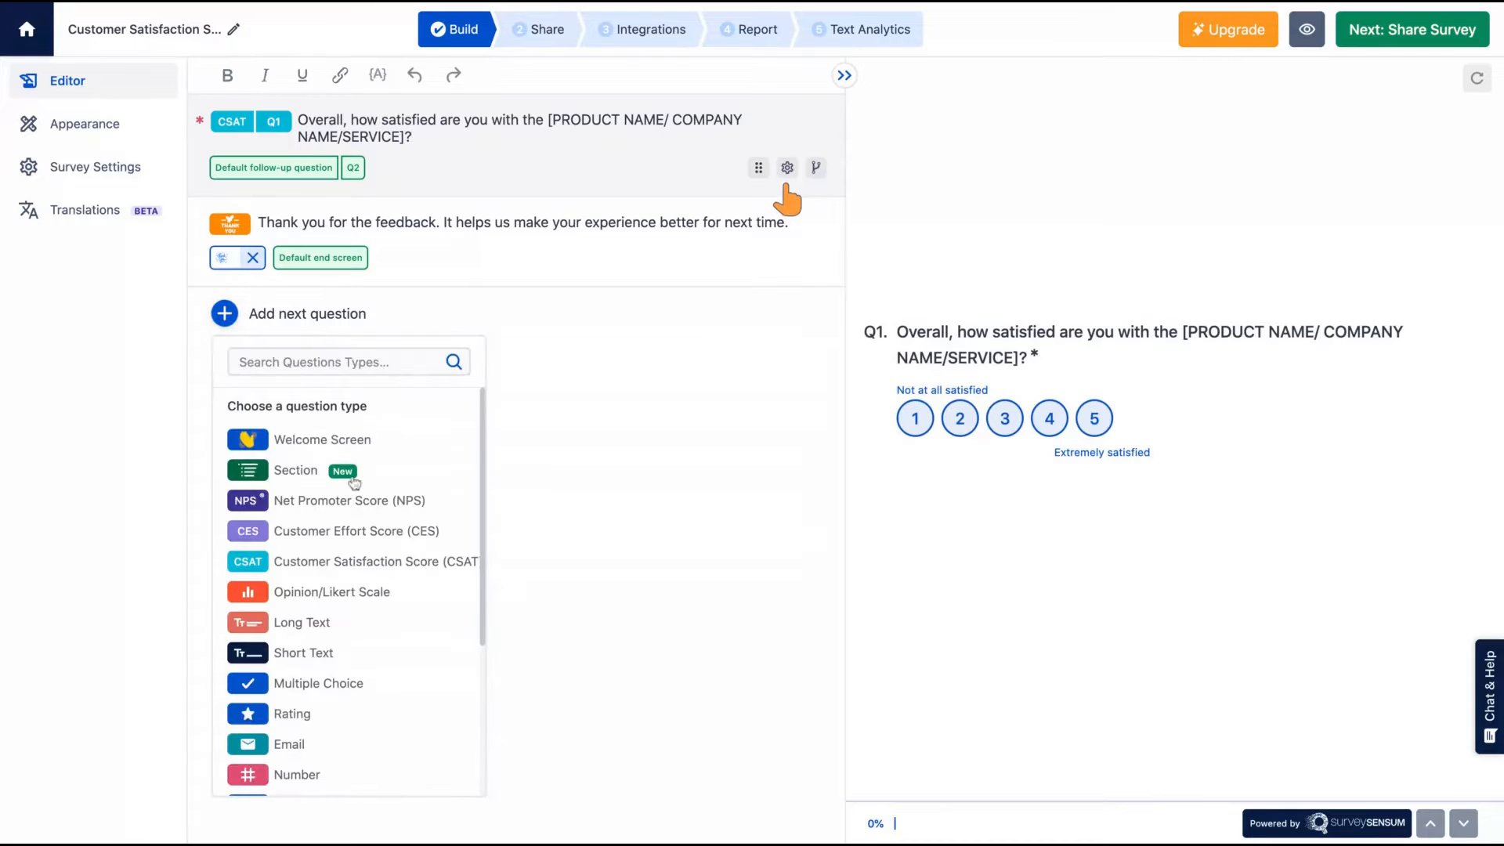
scroll(354, 483, "down", 1)
scroll(356, 502, "down", 2)
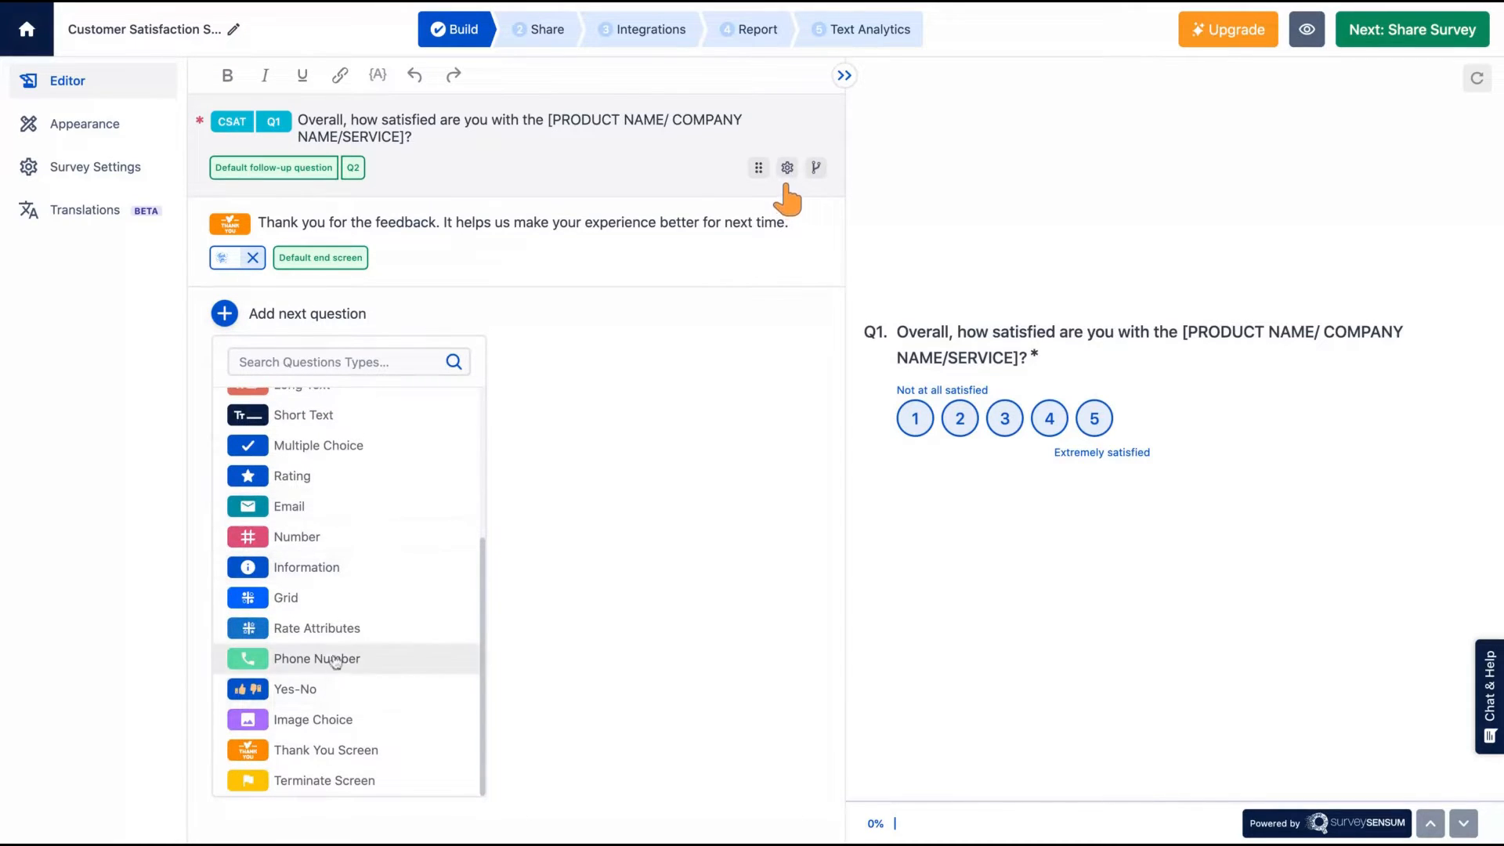
scroll(343, 456, "up", 3)
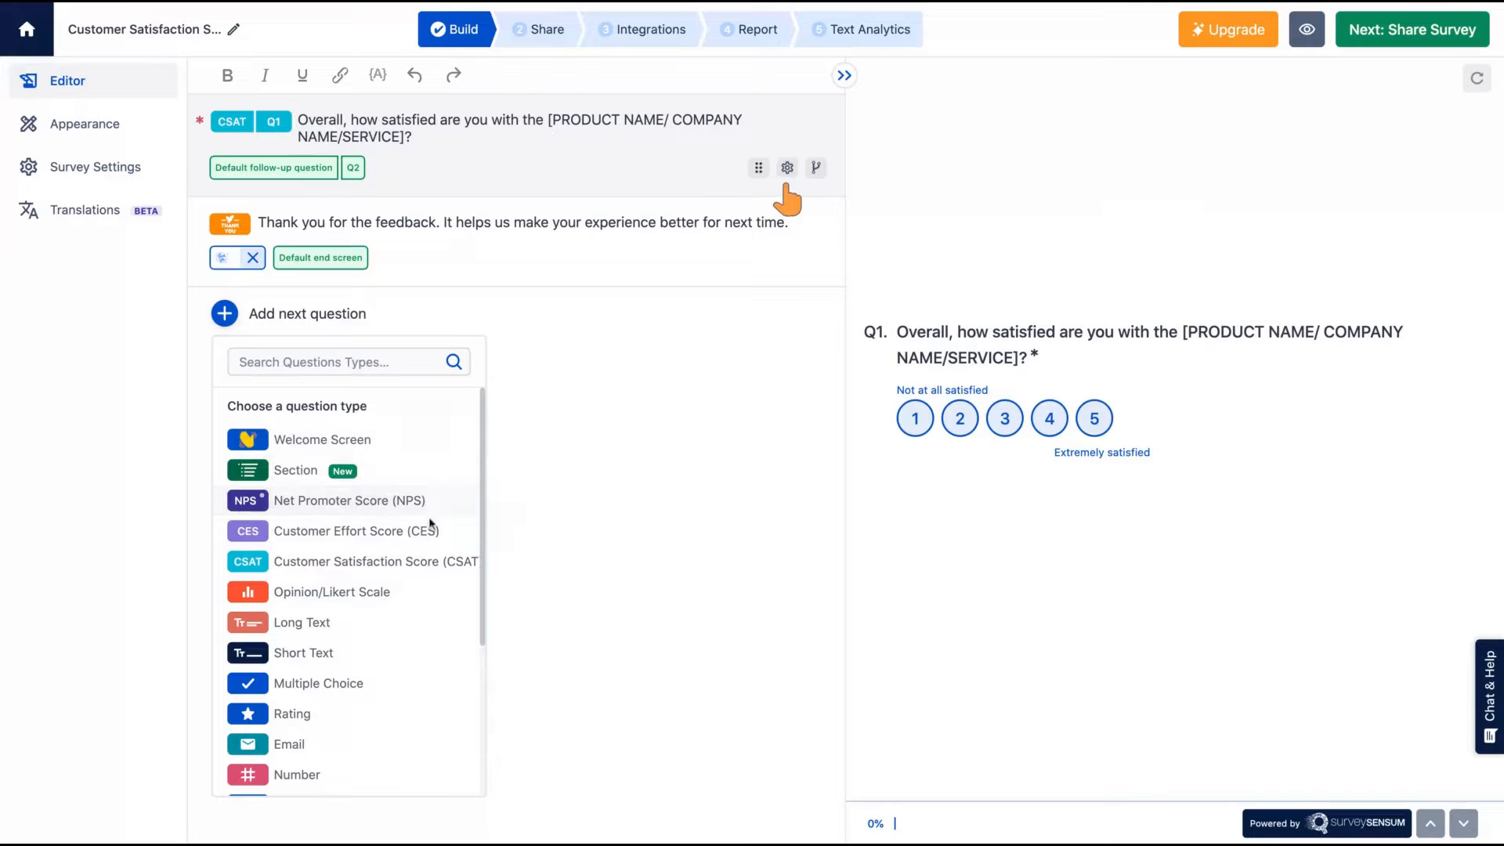
scroll(302, 636, "down", 1)
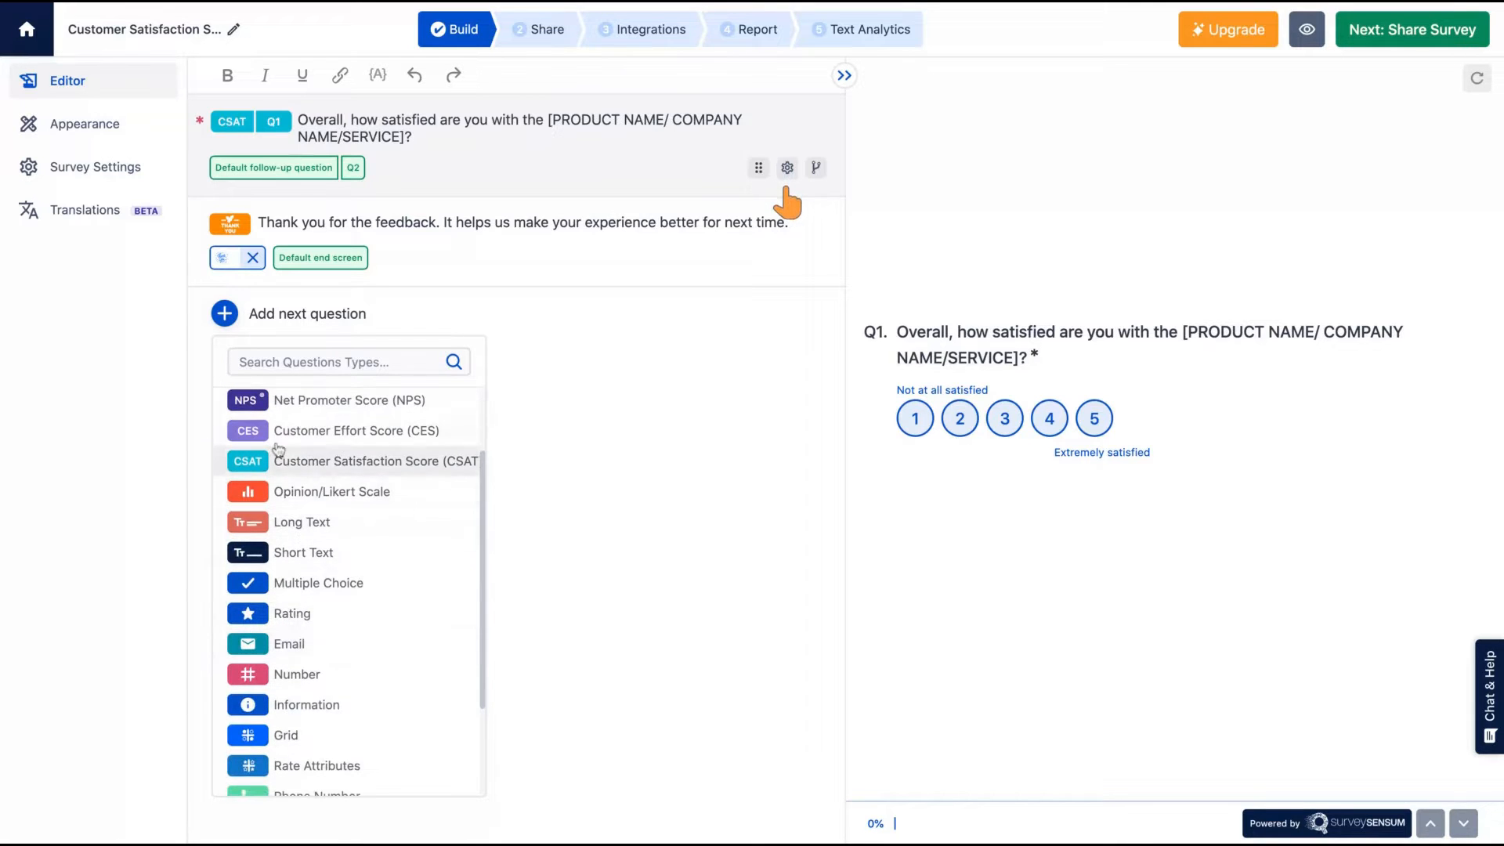
scroll(317, 643, "down", 1)
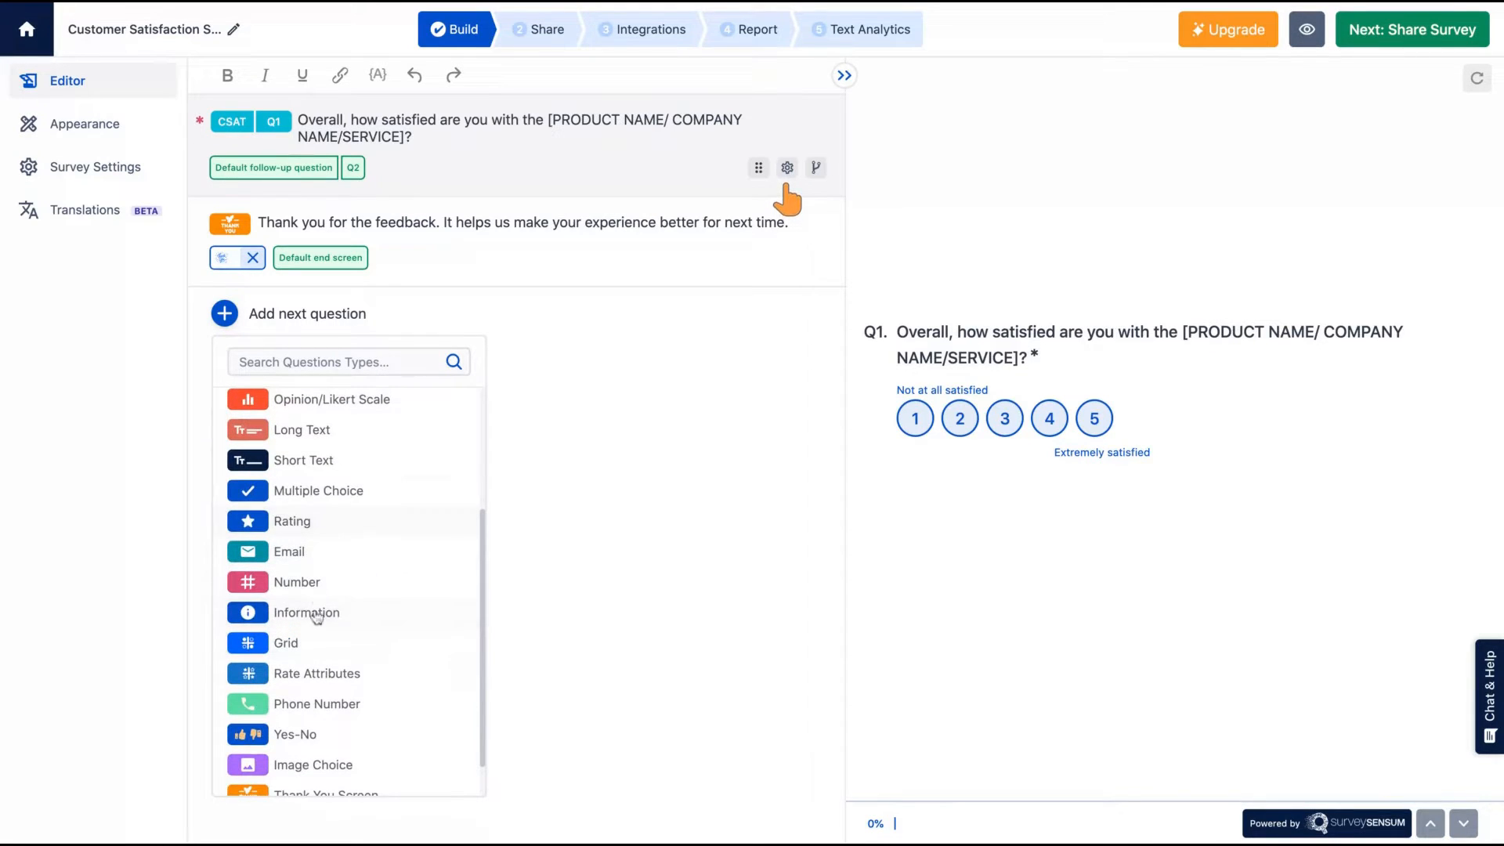
scroll(335, 634, "up", 1)
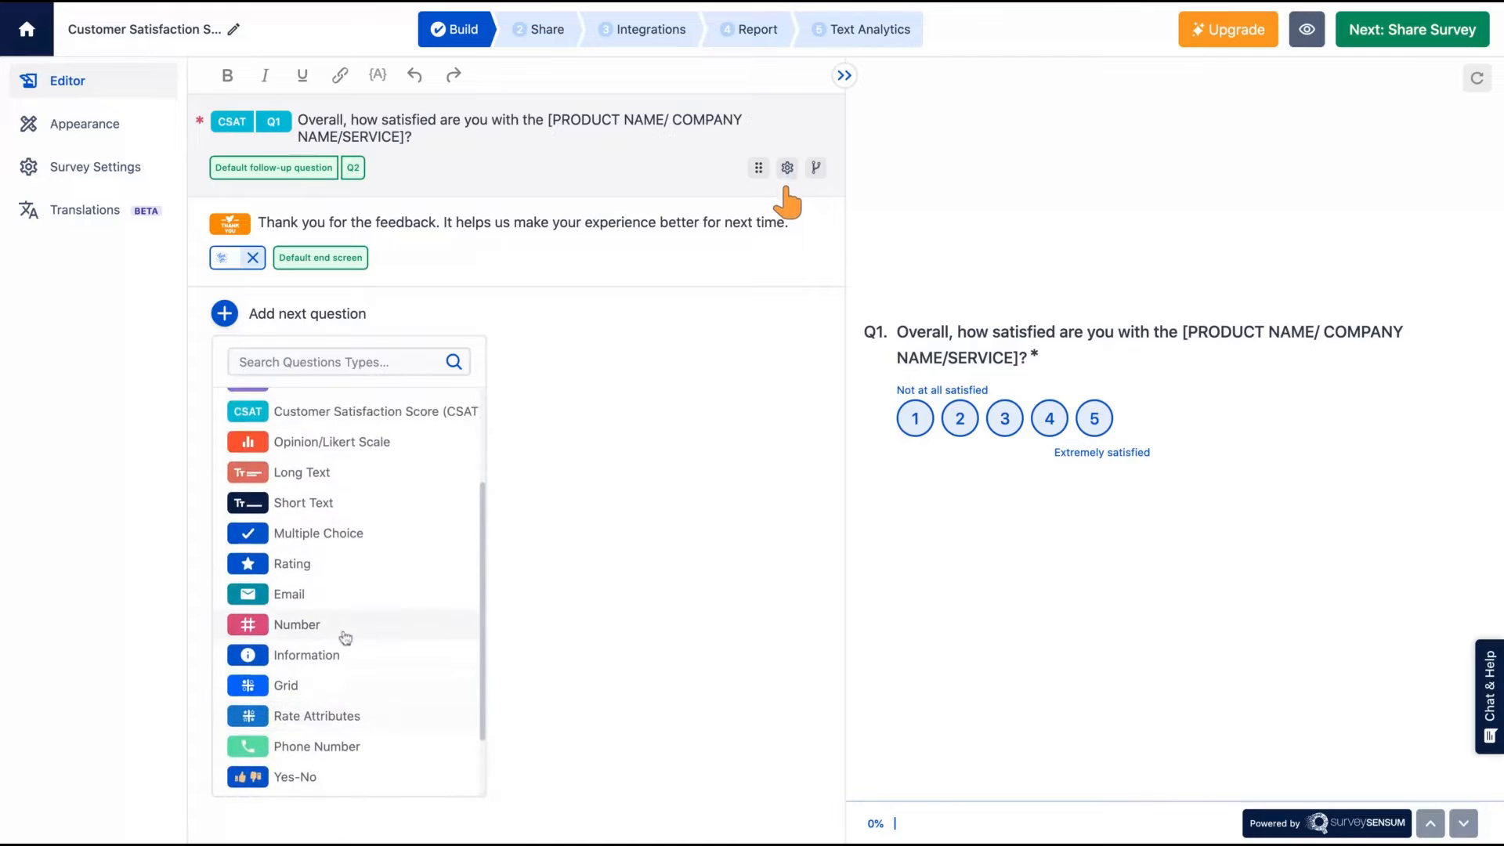
left_click(325, 600)
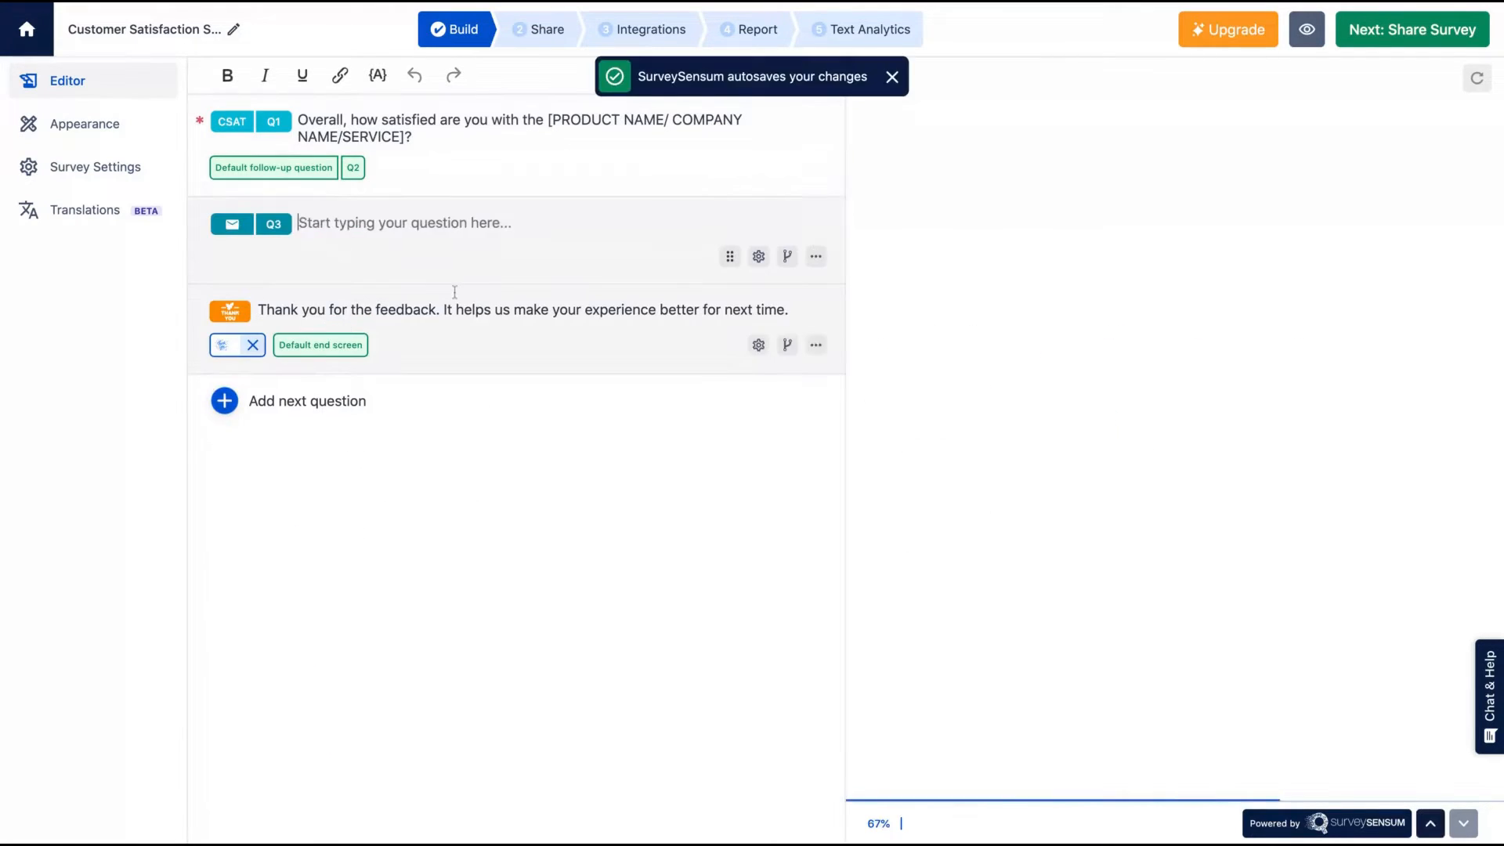
type("What's your email?")
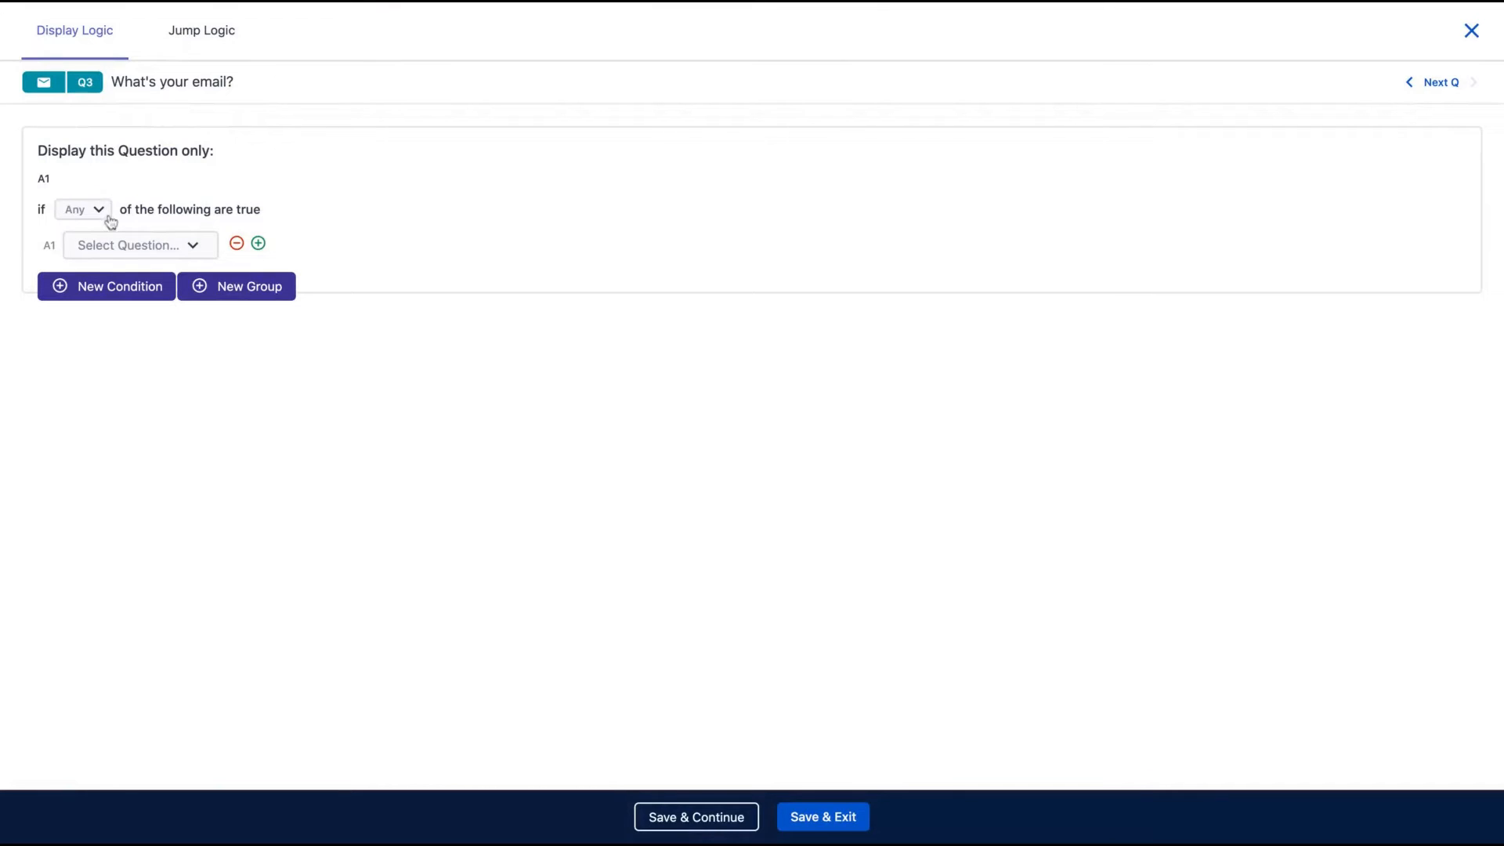
Try matching all conditions in the email question's display logic, view the condition sources, and leave without saving
left_click(110, 213)
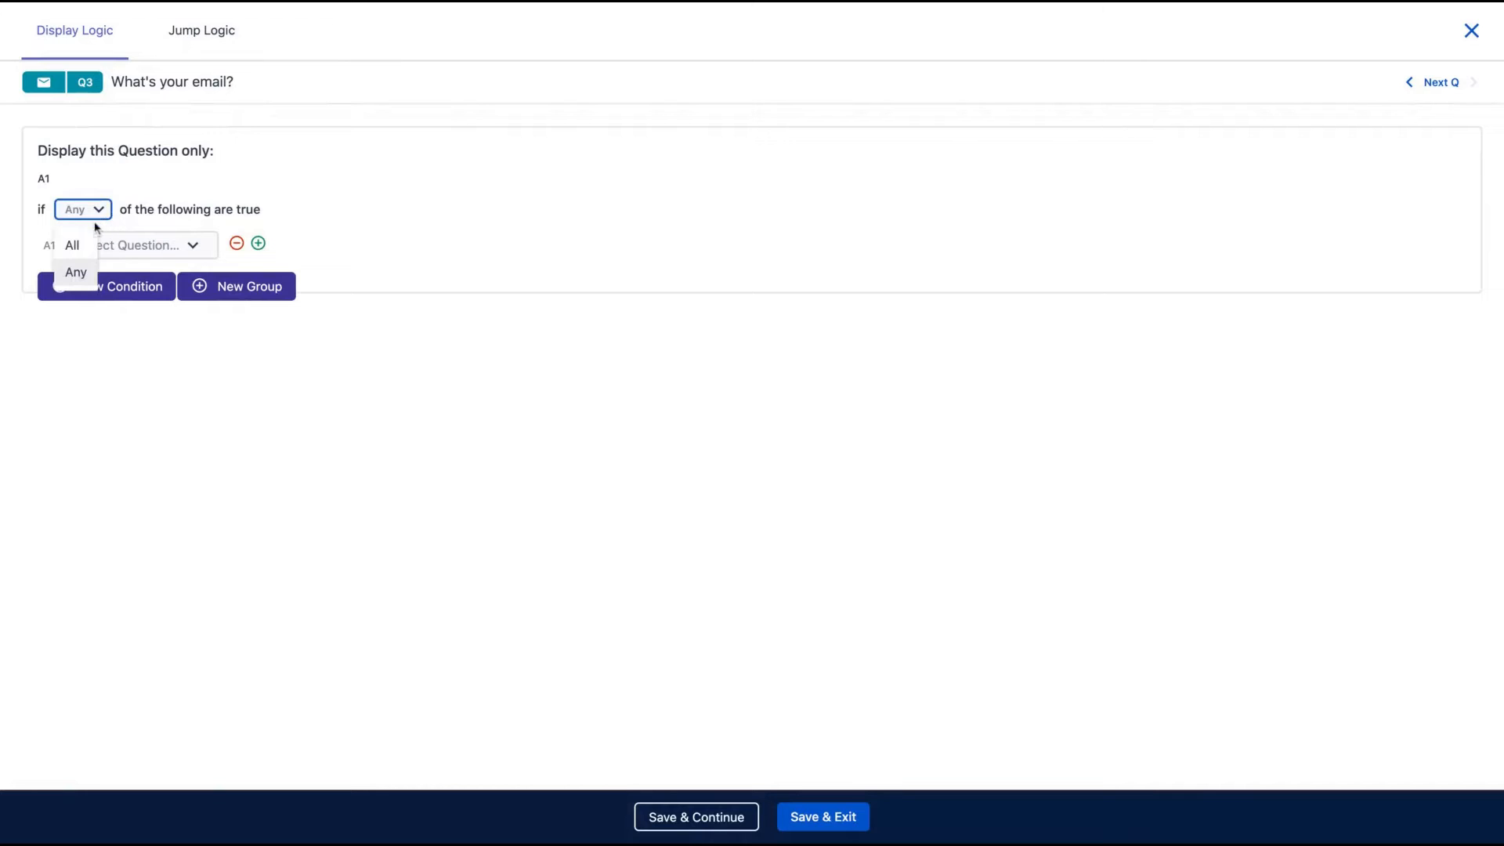
left_click(73, 245)
left_click(208, 251)
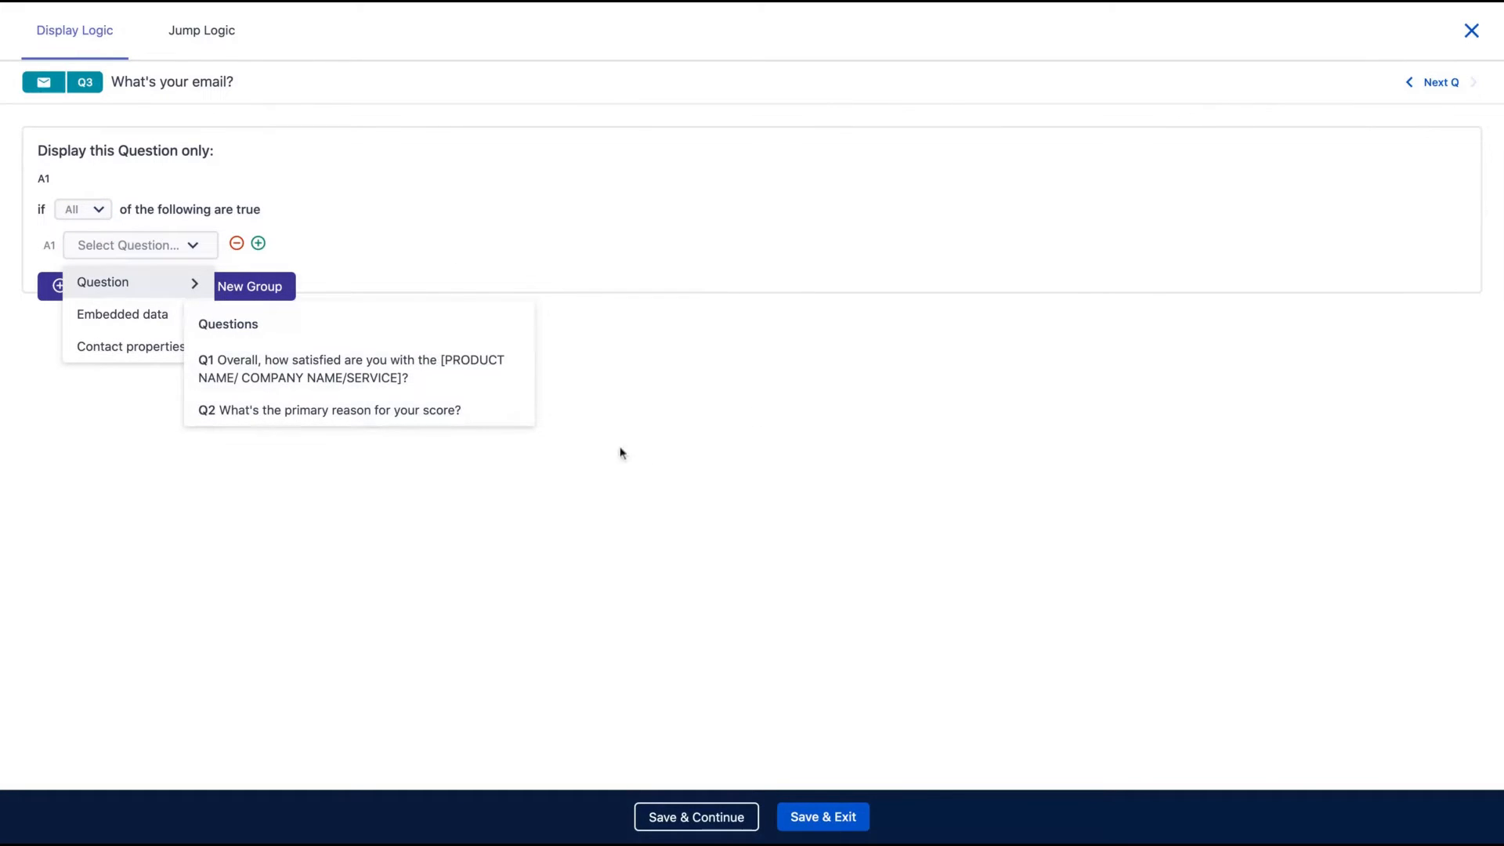
left_click(658, 329)
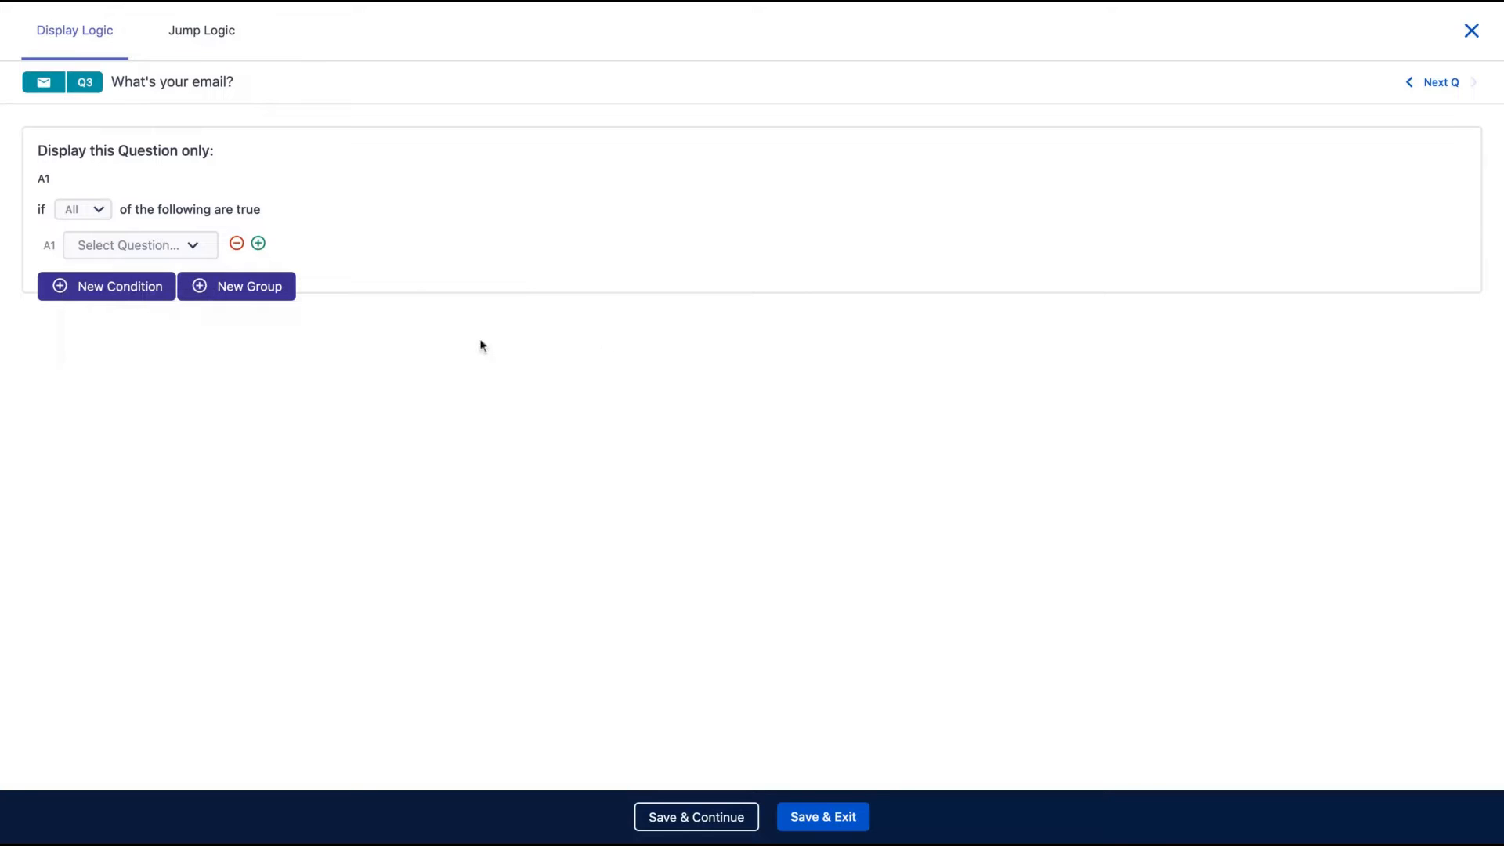
left_click(1472, 33)
left_click(615, 485)
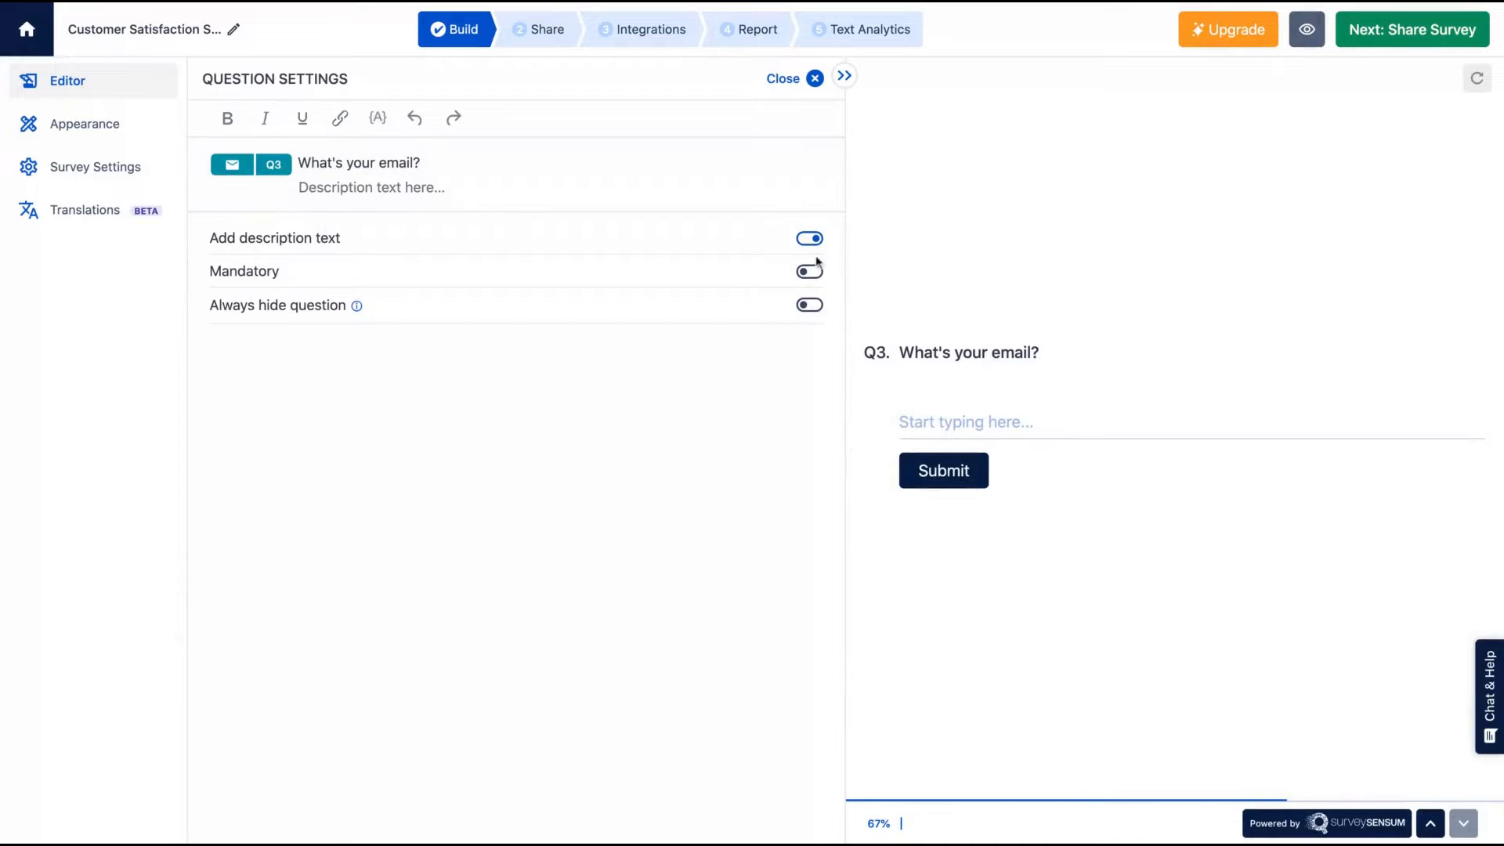
Enable description text for the email question and enter "The description shows up here"
left_click(819, 242)
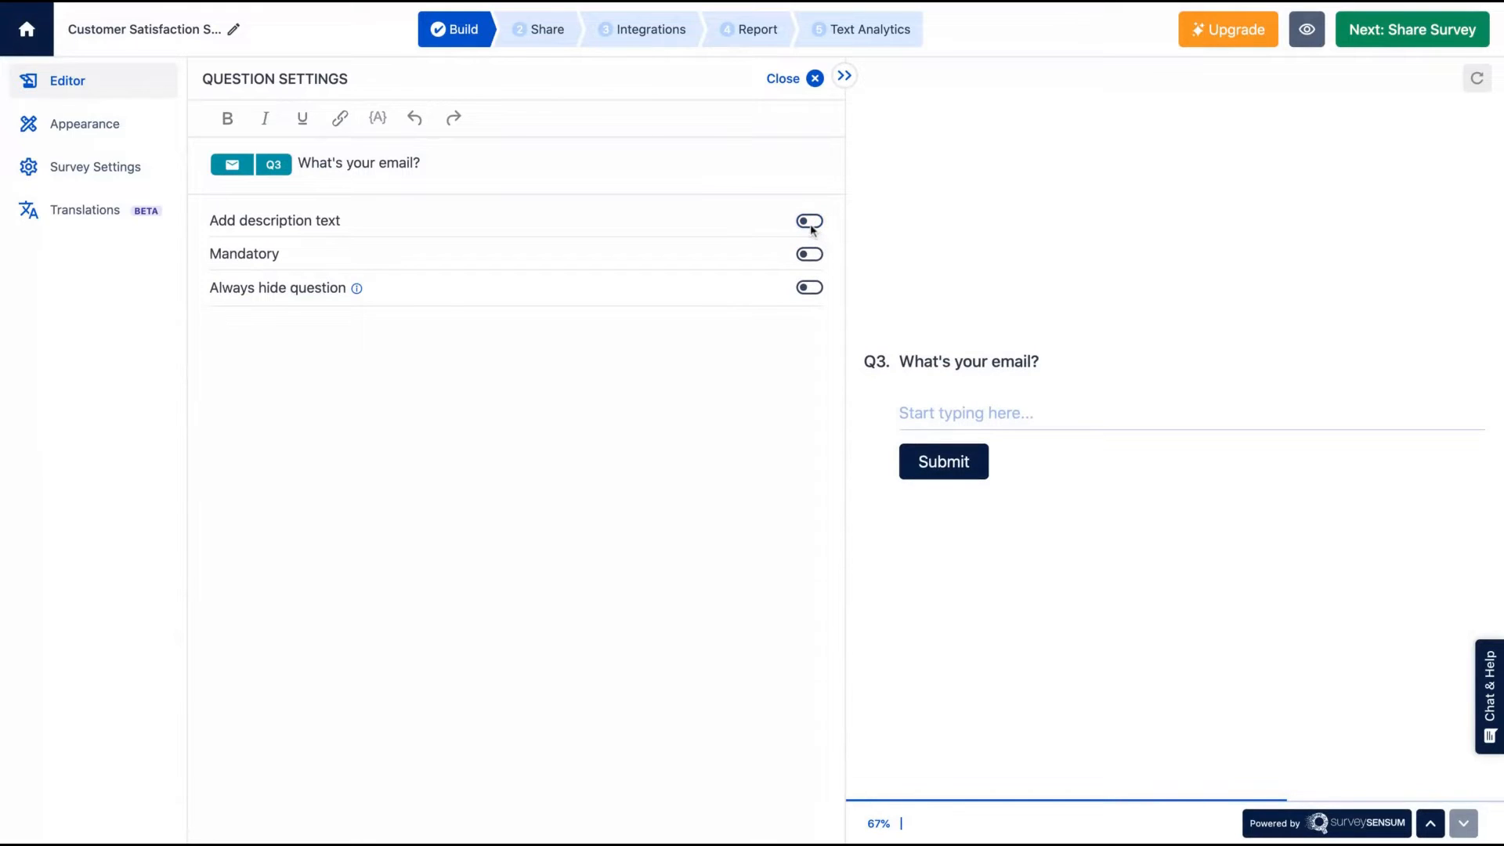
left_click(812, 225)
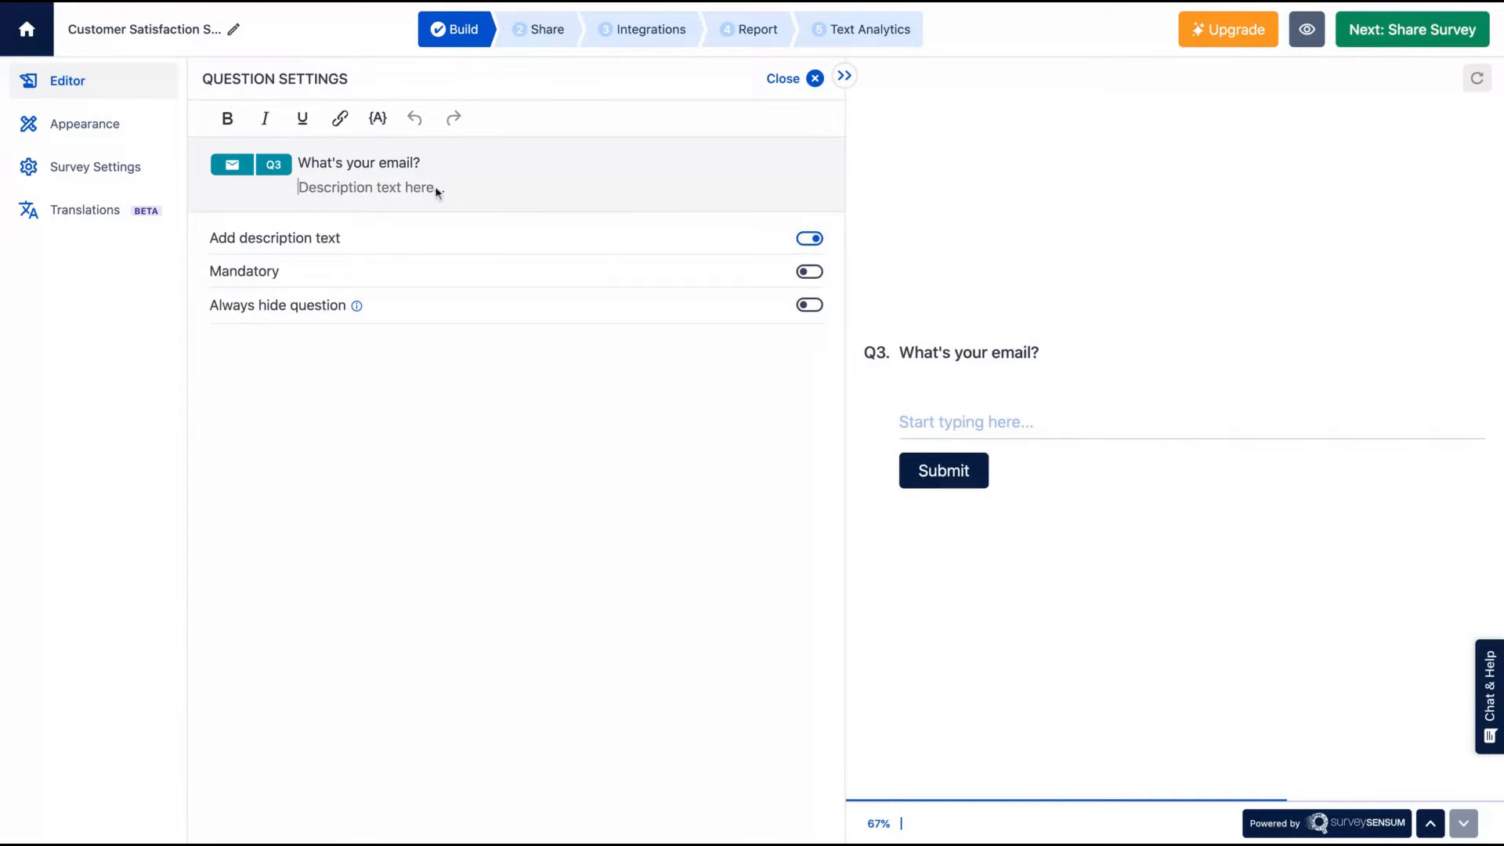
type("Description sh")
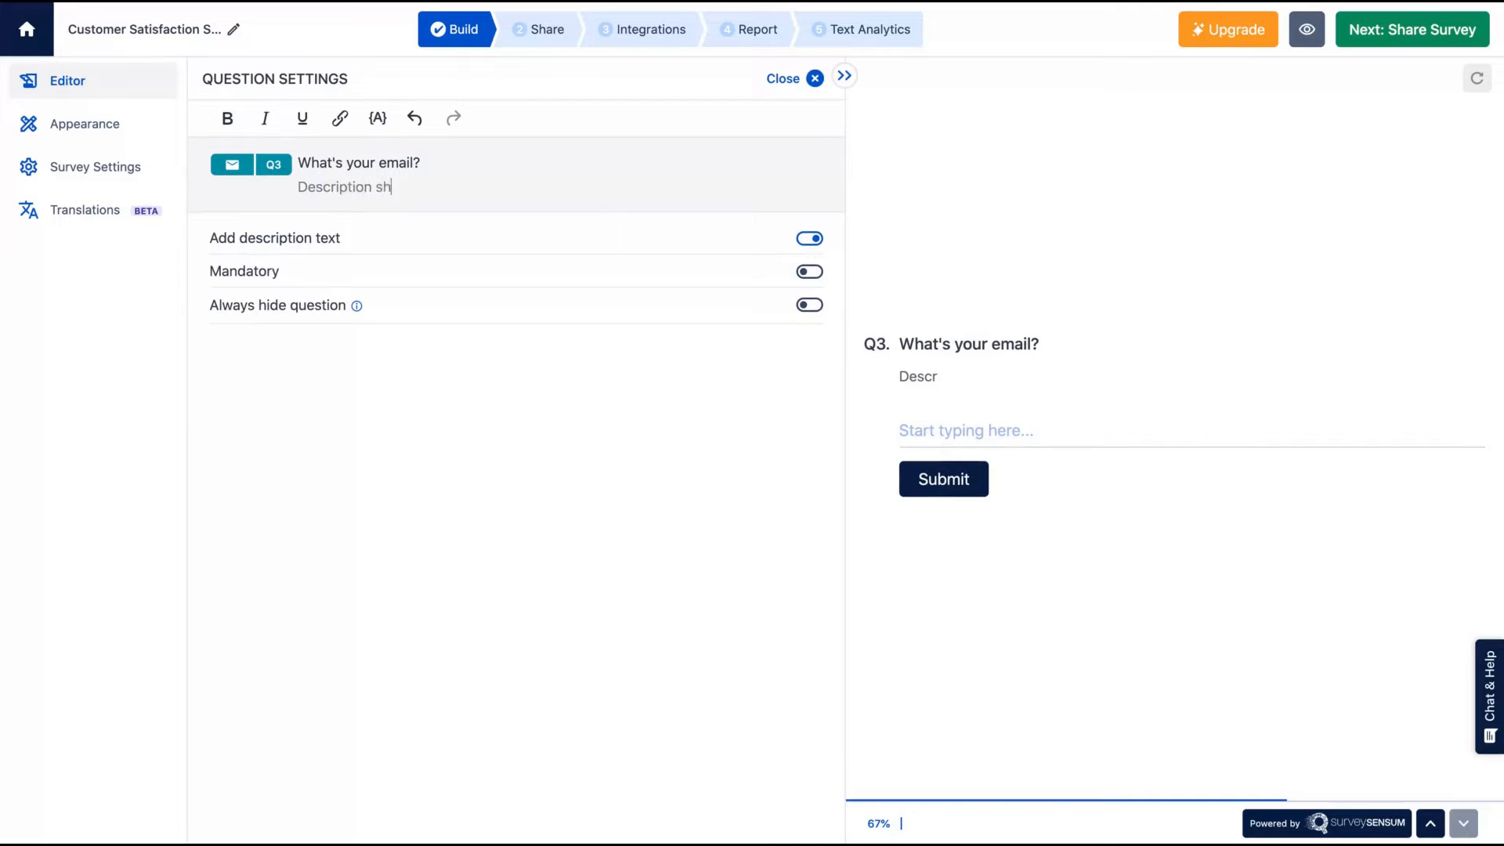
type("ows up here")
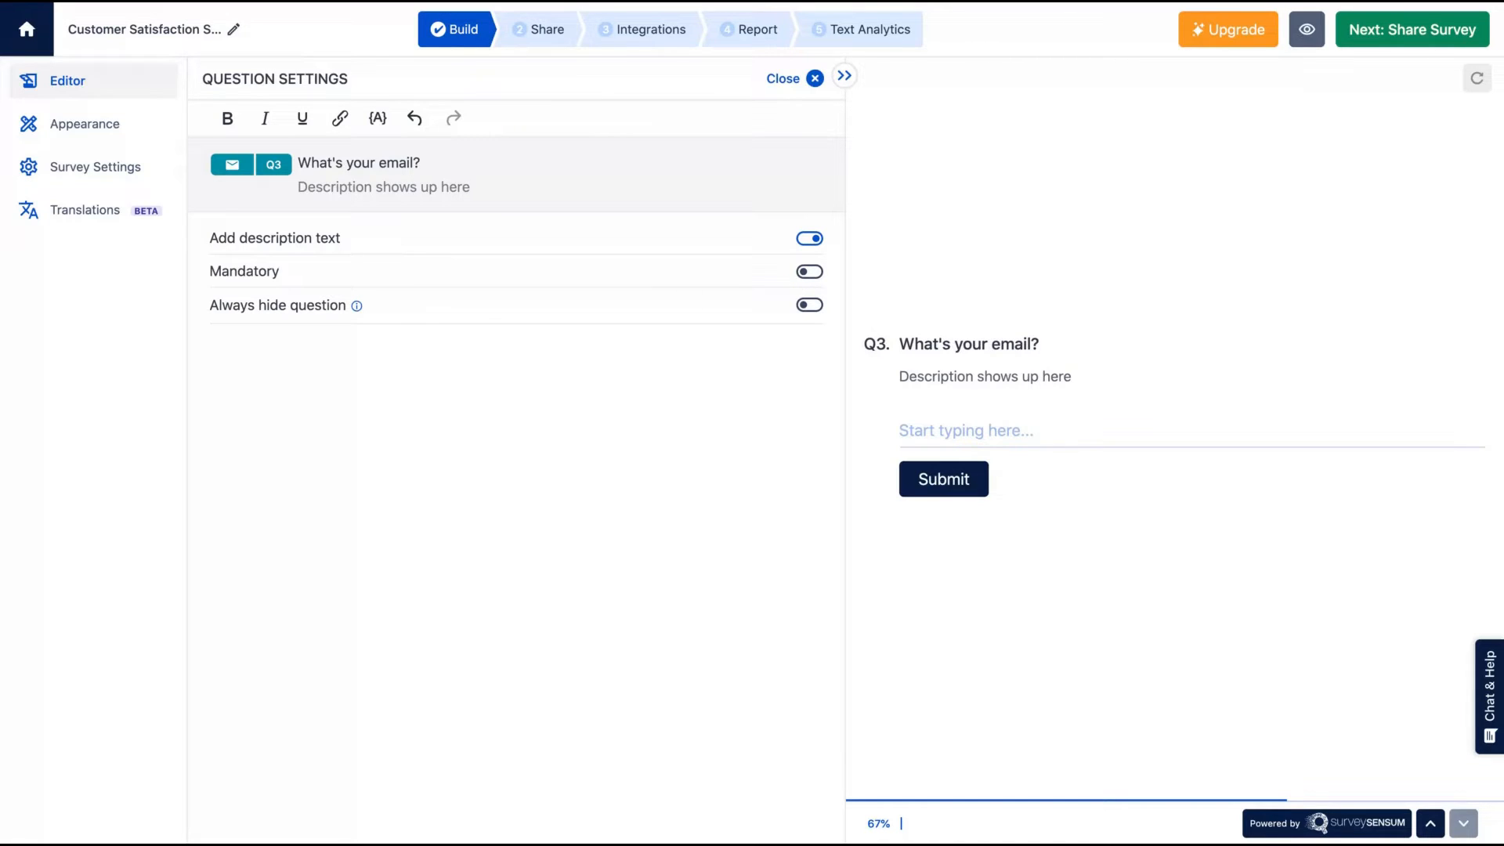
left_click(363, 241)
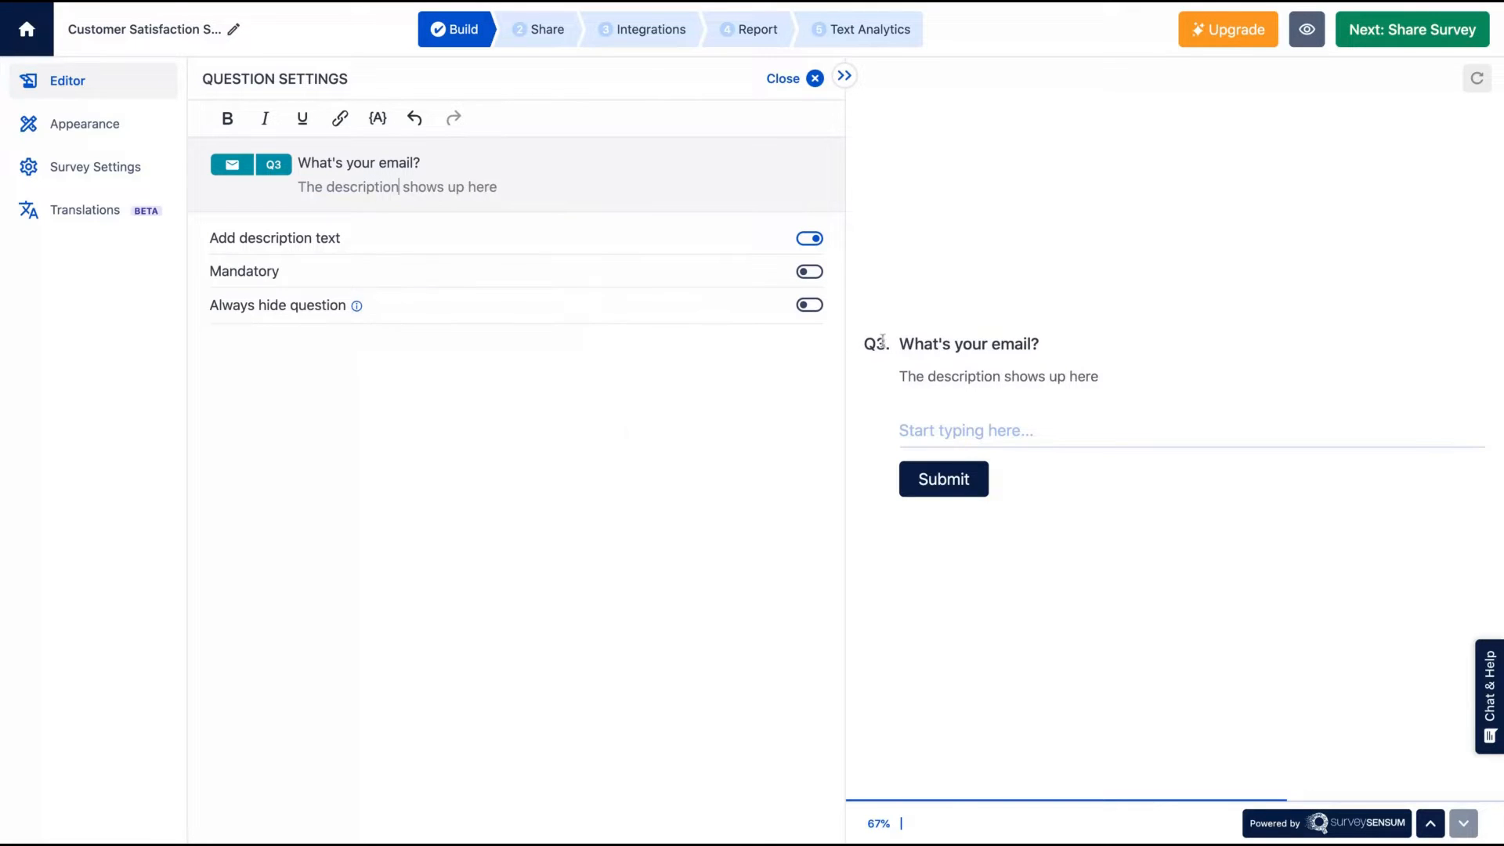
Try the Mandatory and Always hide question options on the email question, switch both back off, and close its settings
left_click(808, 273)
left_click(809, 273)
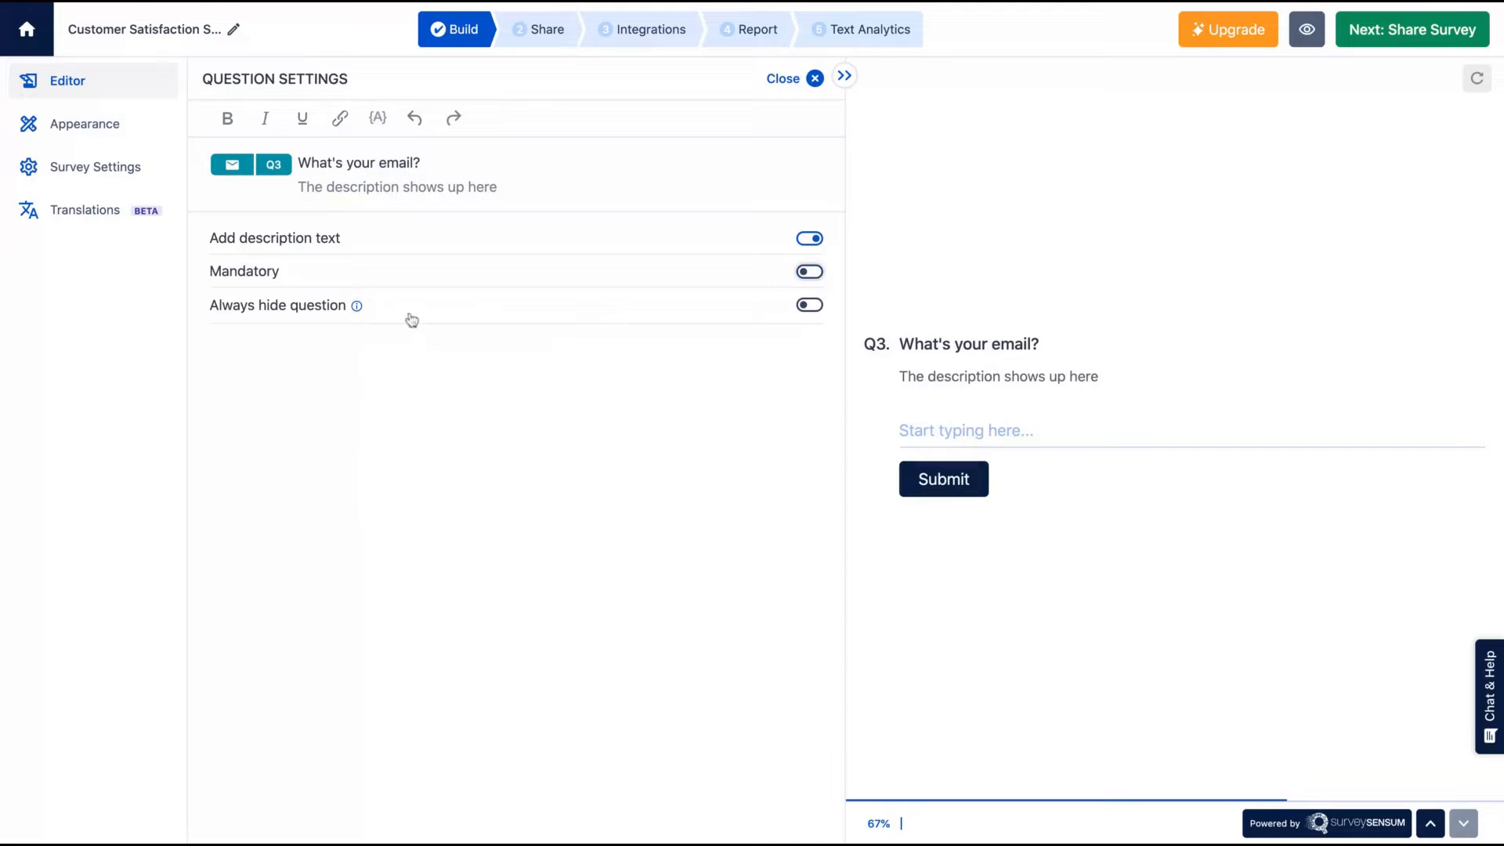
left_click(817, 304)
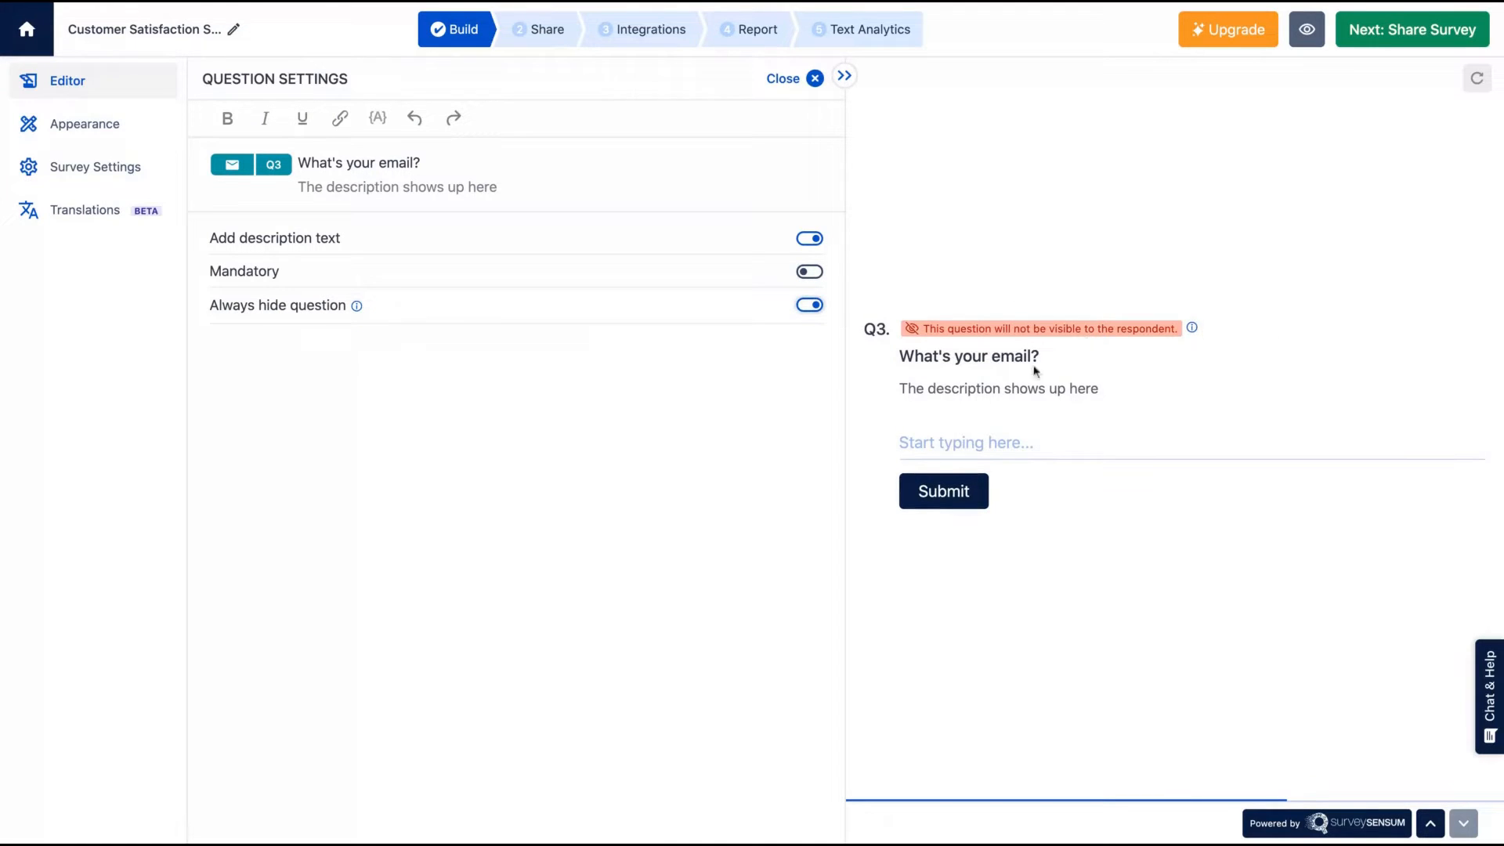
left_click(808, 305)
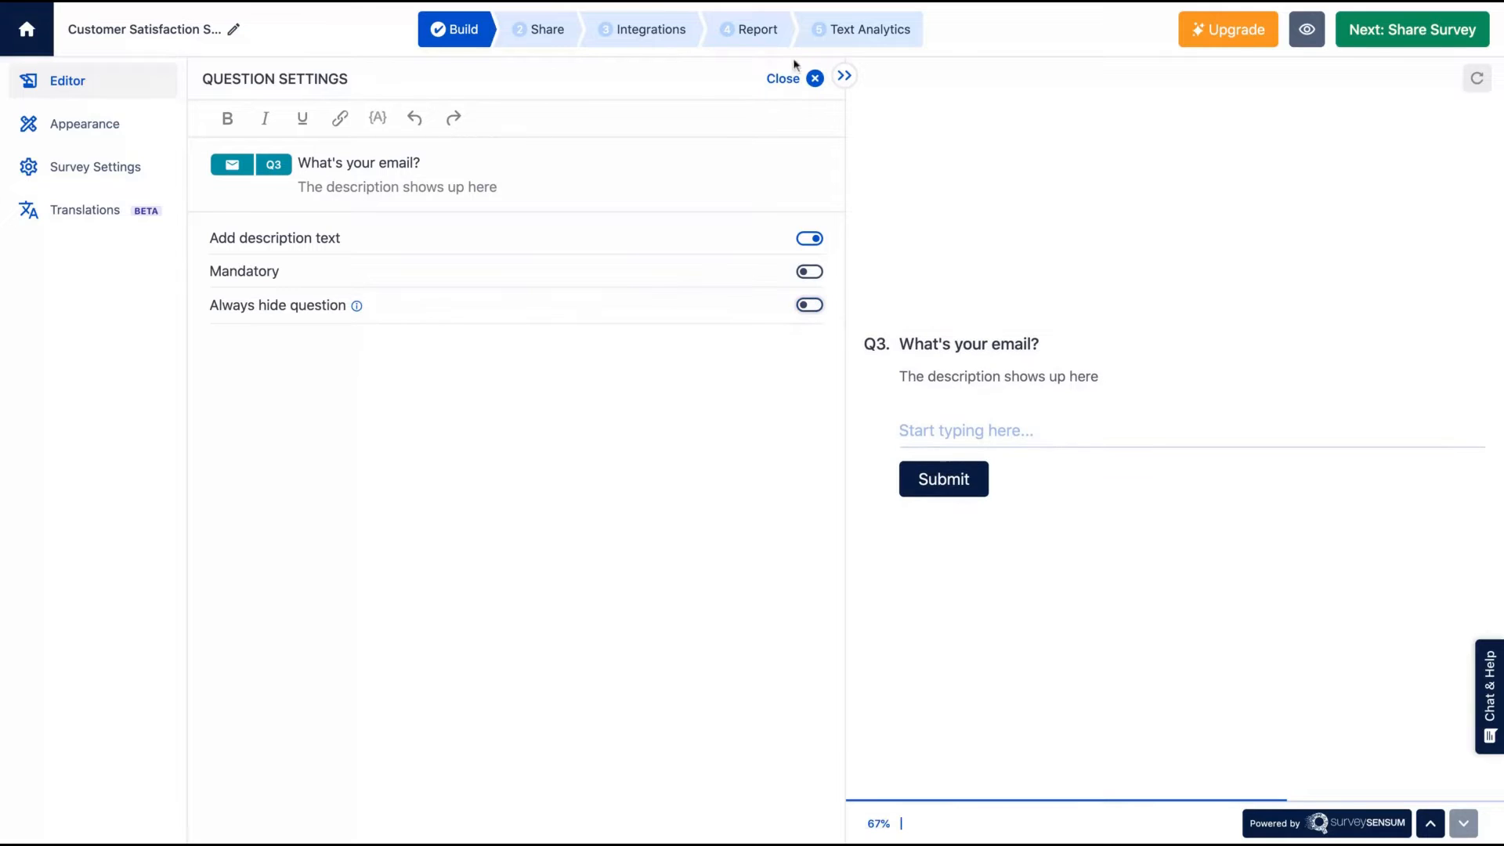
left_click(815, 79)
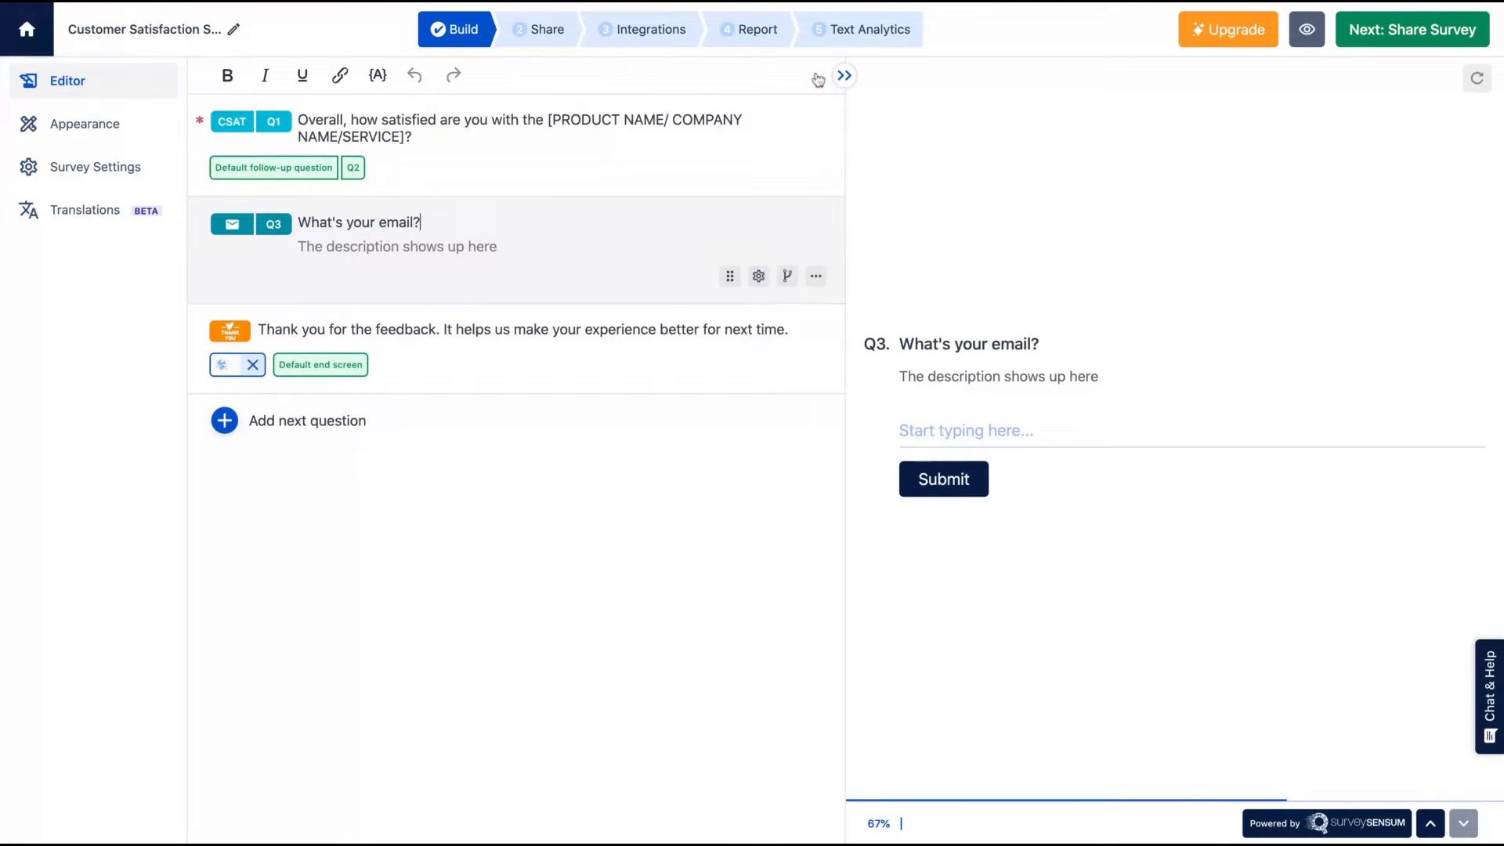
Add a Customer Satisfaction Score, a Net Promoter Score and a second Customer Satisfaction Score question after the email question
left_click(308, 435)
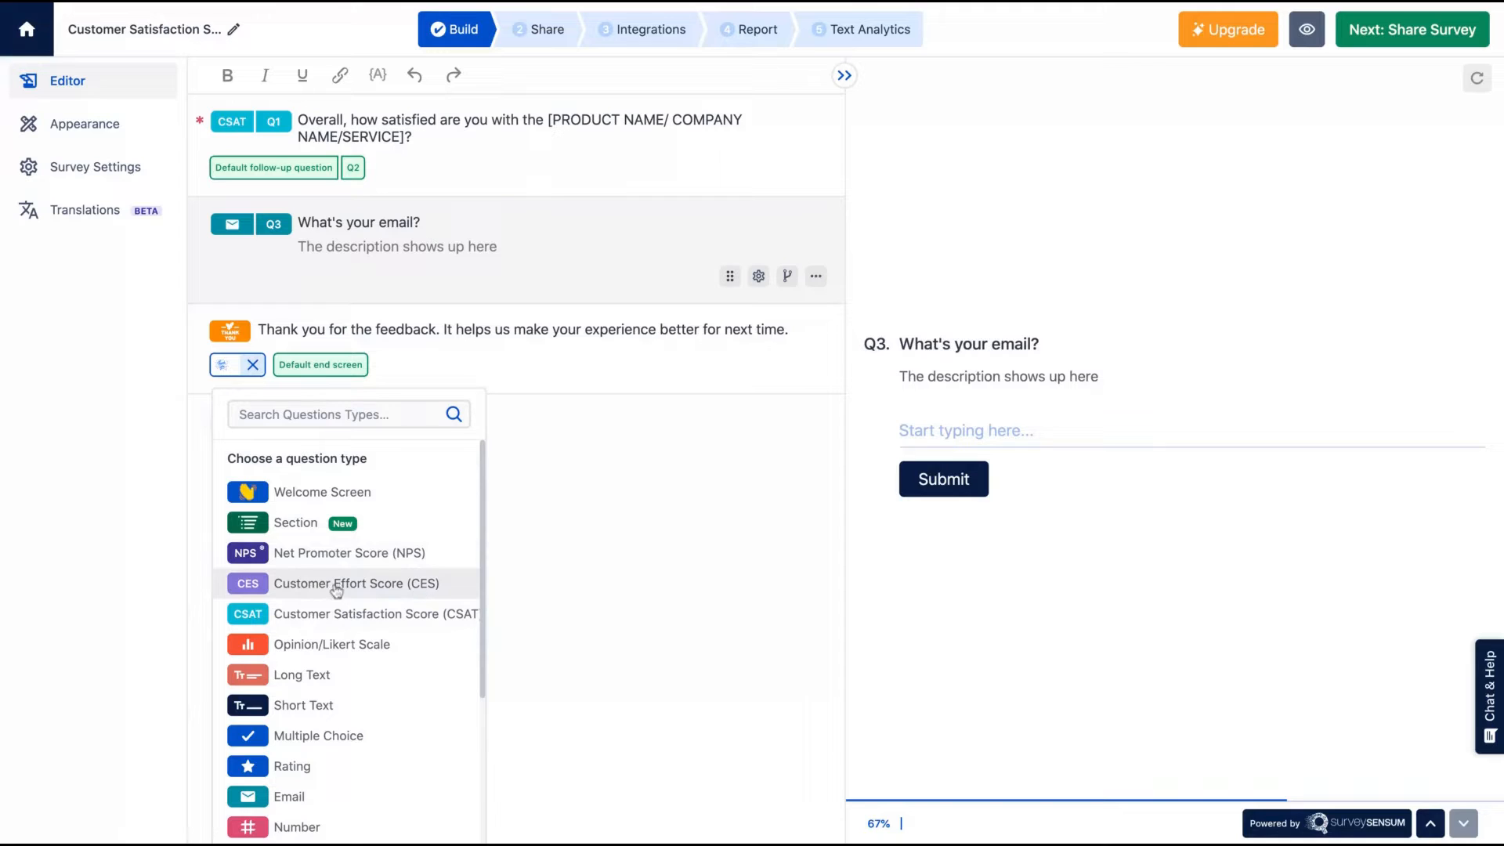
left_click(415, 619)
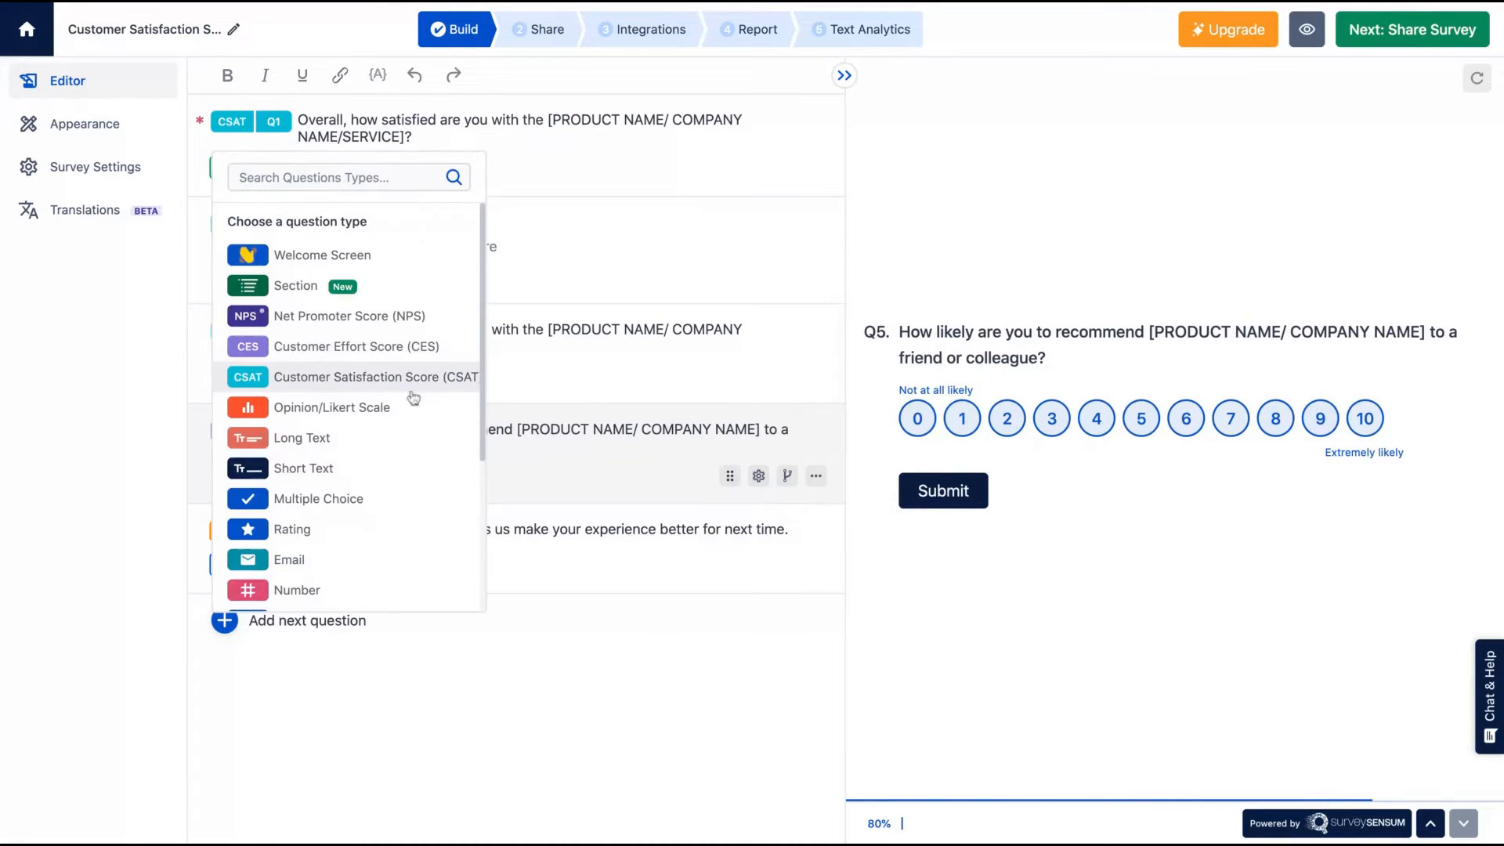
left_click(405, 387)
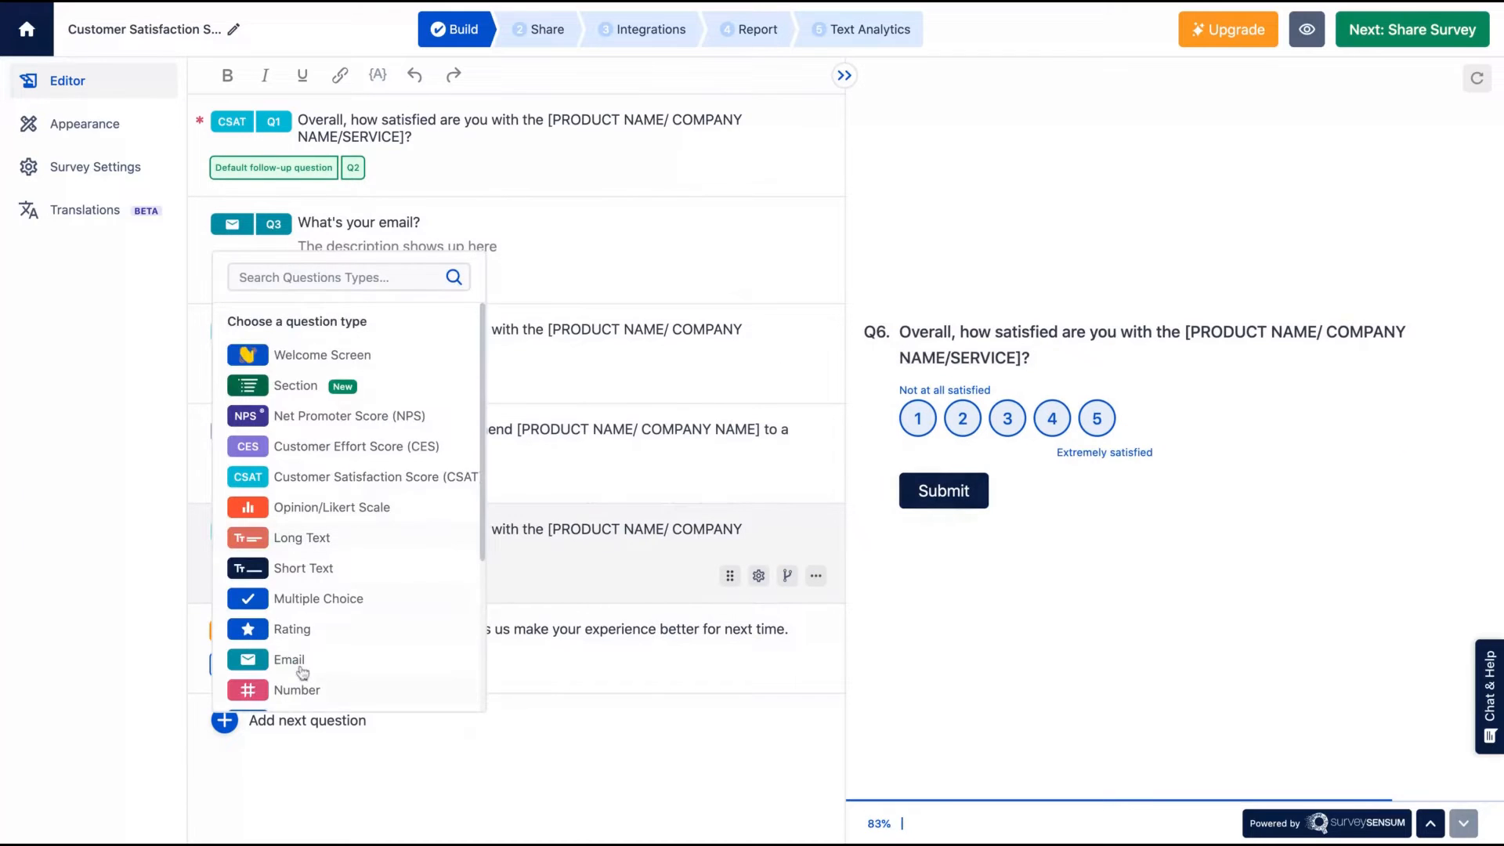
Look through the question types and add an Opinion/Likert Scale question worded "Test" before the thank-you screen
scroll(321, 587, "down", 2)
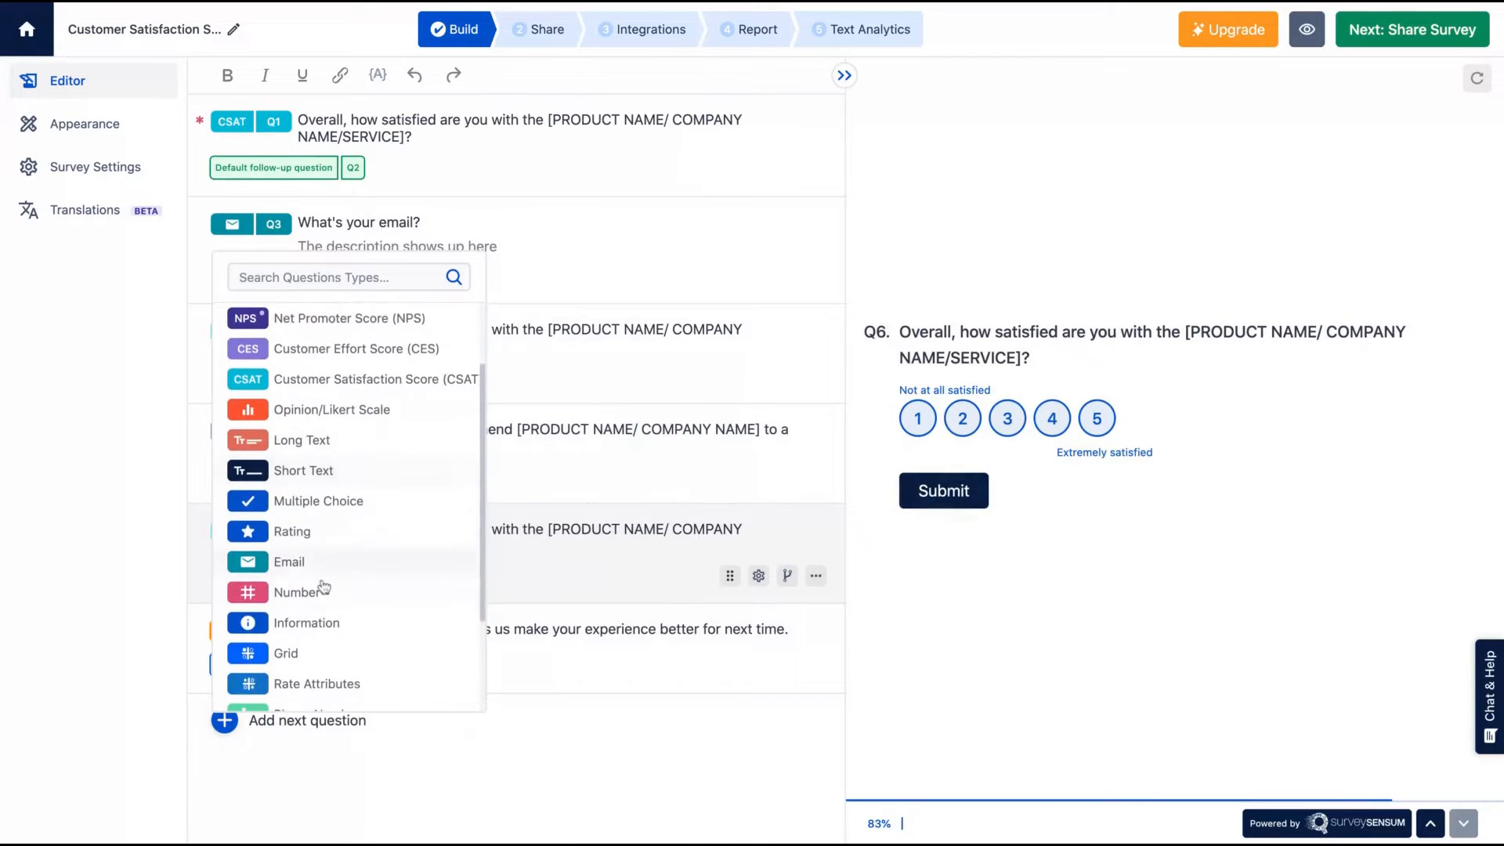
scroll(335, 619, "down", 3)
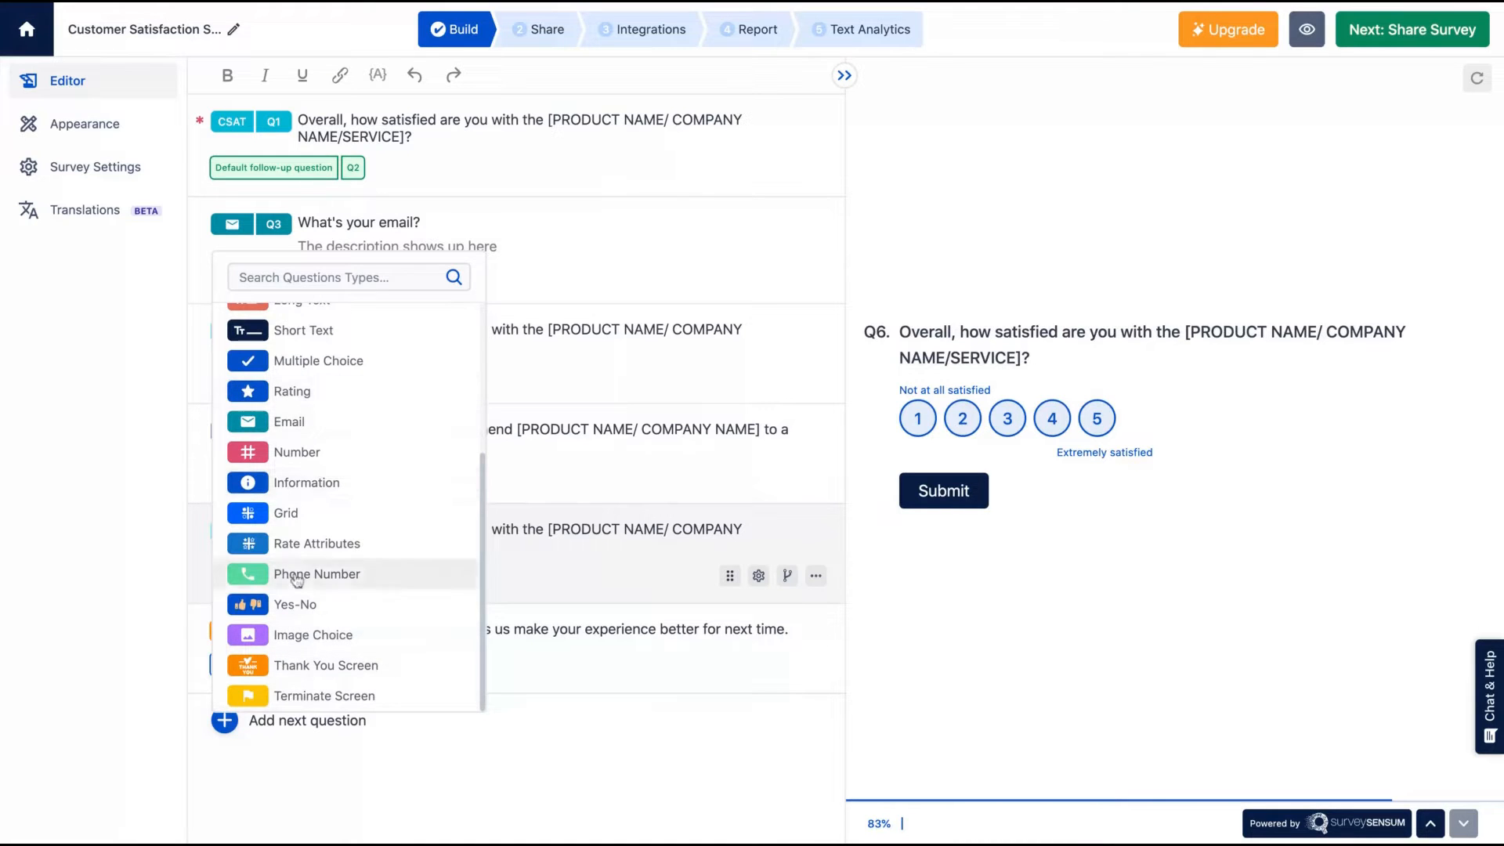
scroll(485, 335, "up", 5)
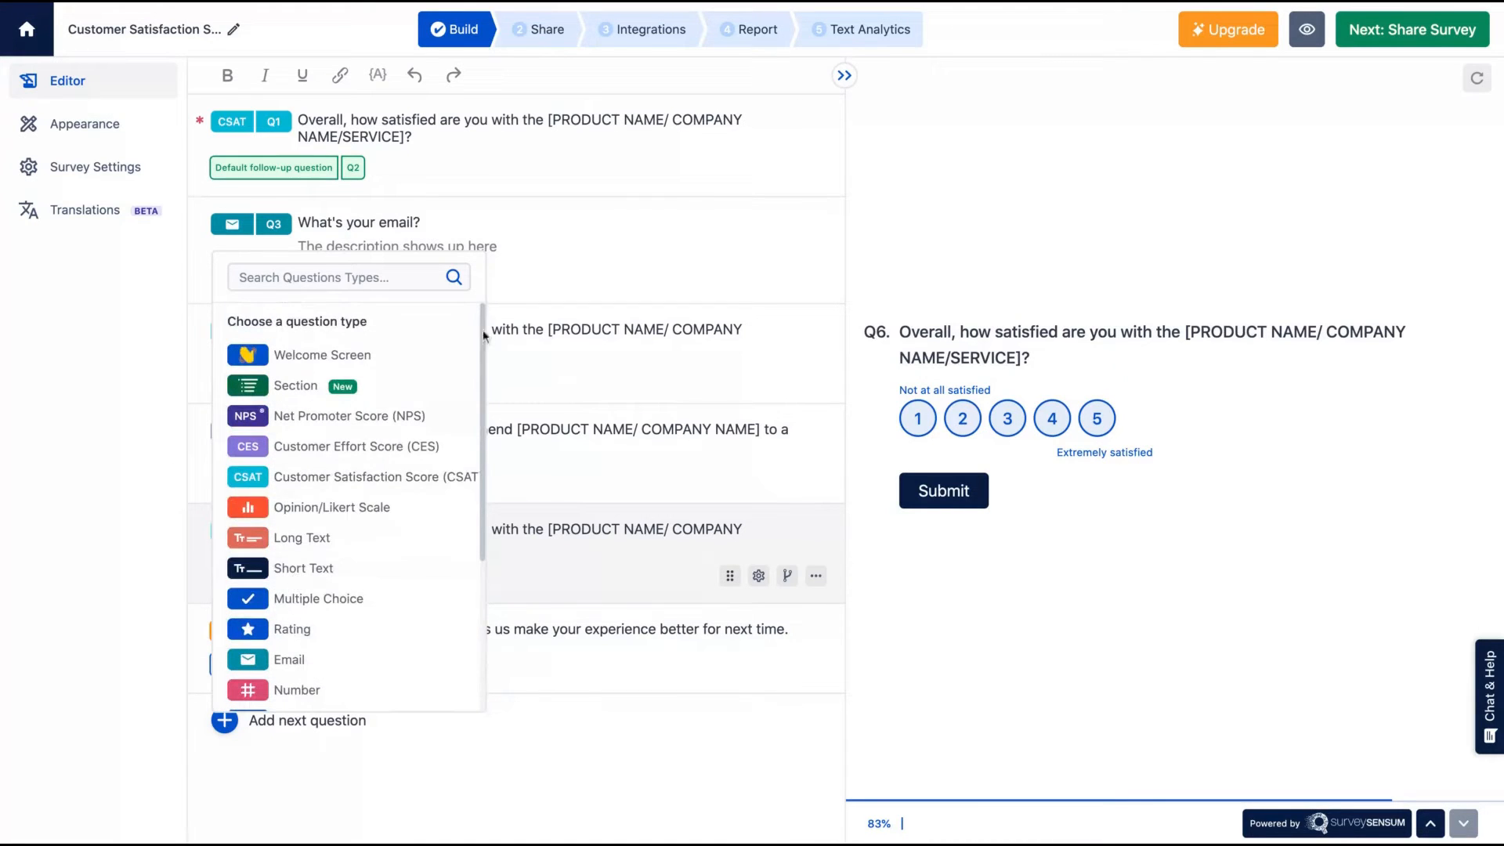
left_click(334, 509)
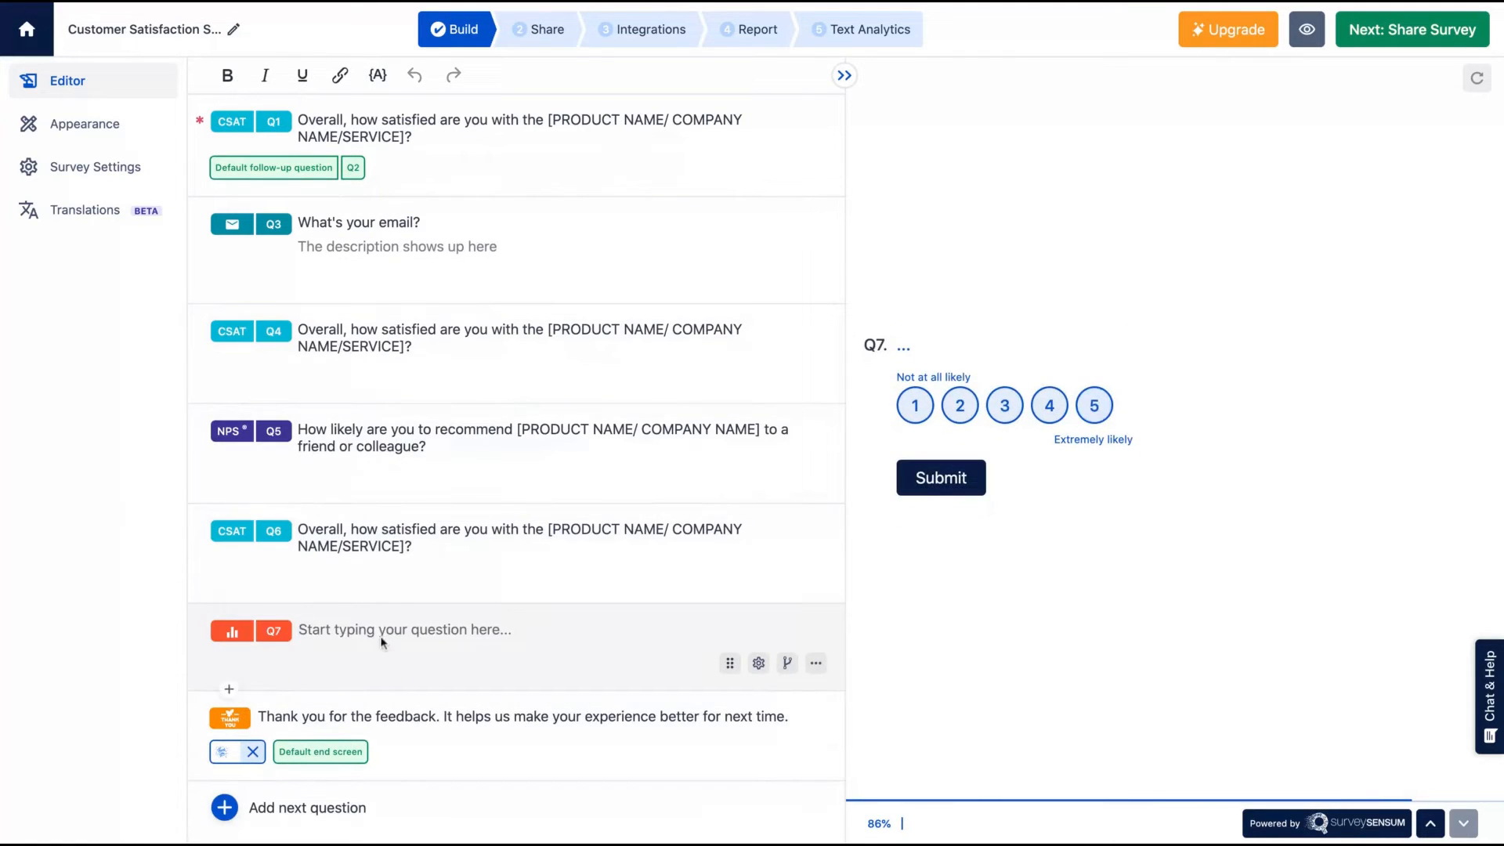
type("Test")
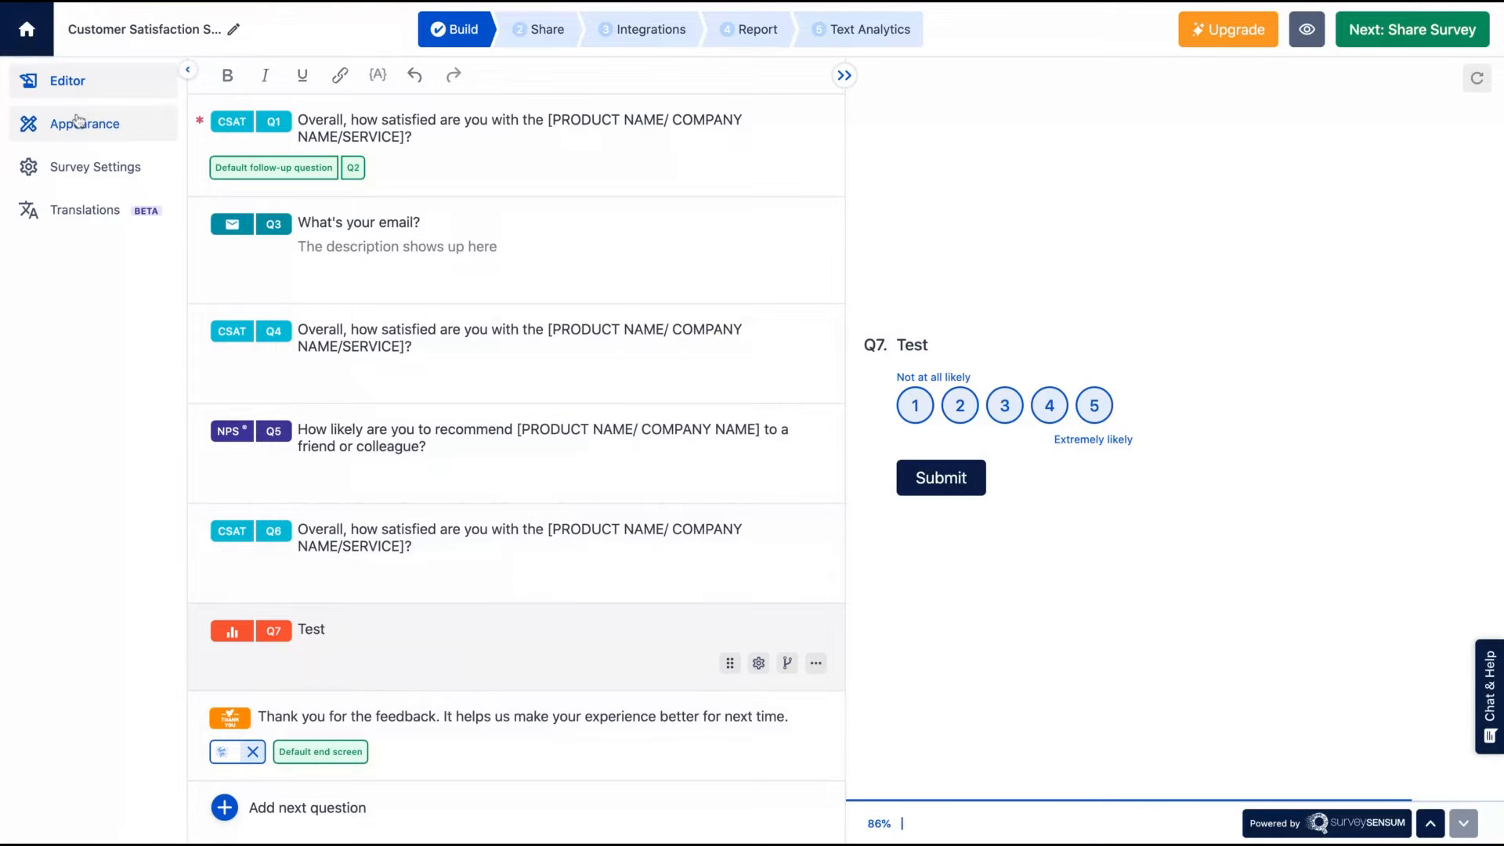
Try the Strawberry Pink, Basic Brown and Stargazing themes on the survey, and apply the Elegant Black theme
left_click(79, 122)
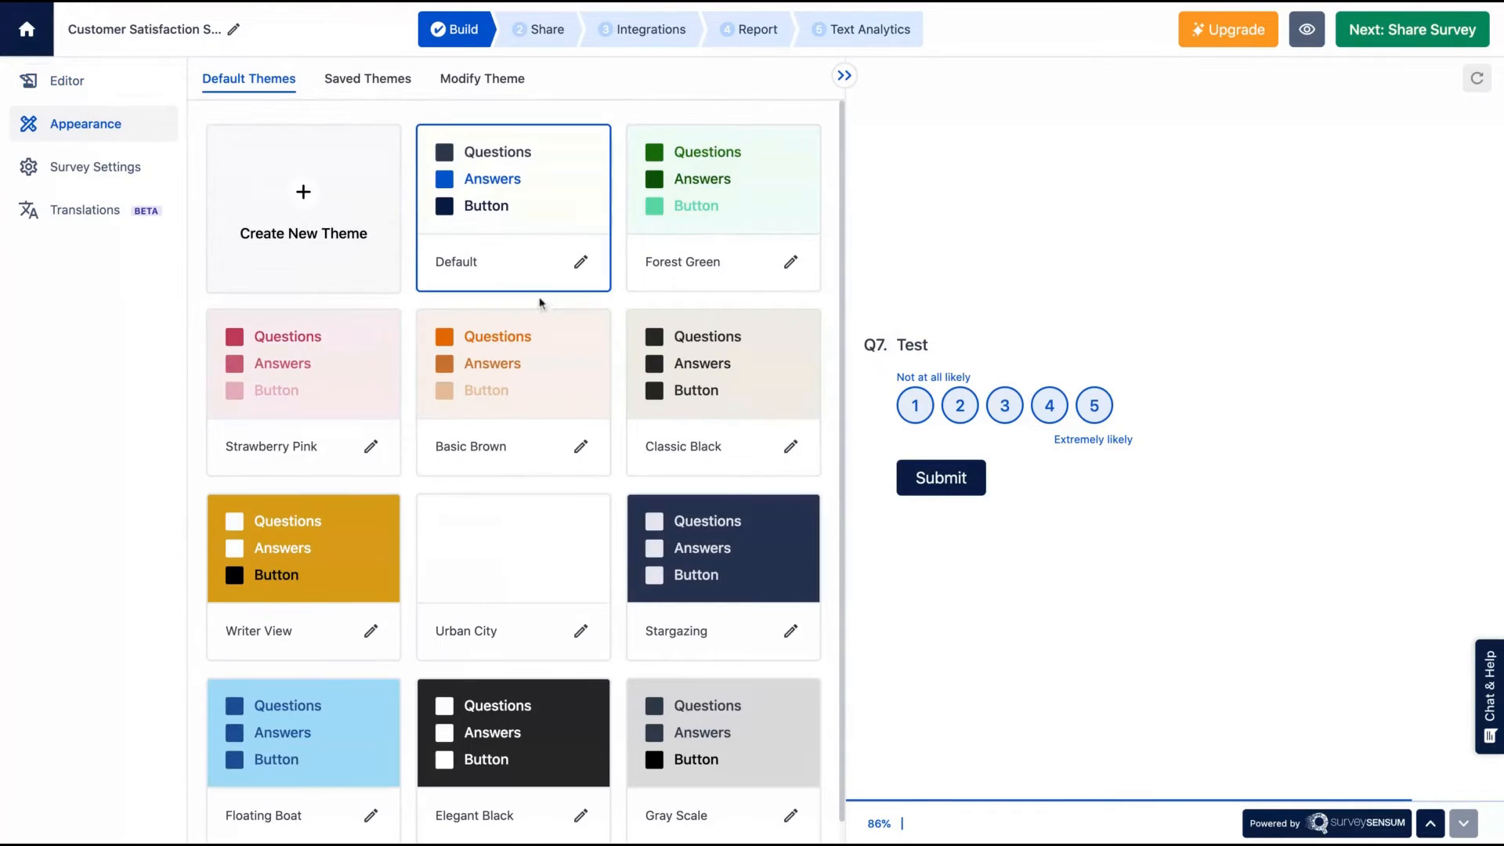
left_click(295, 402)
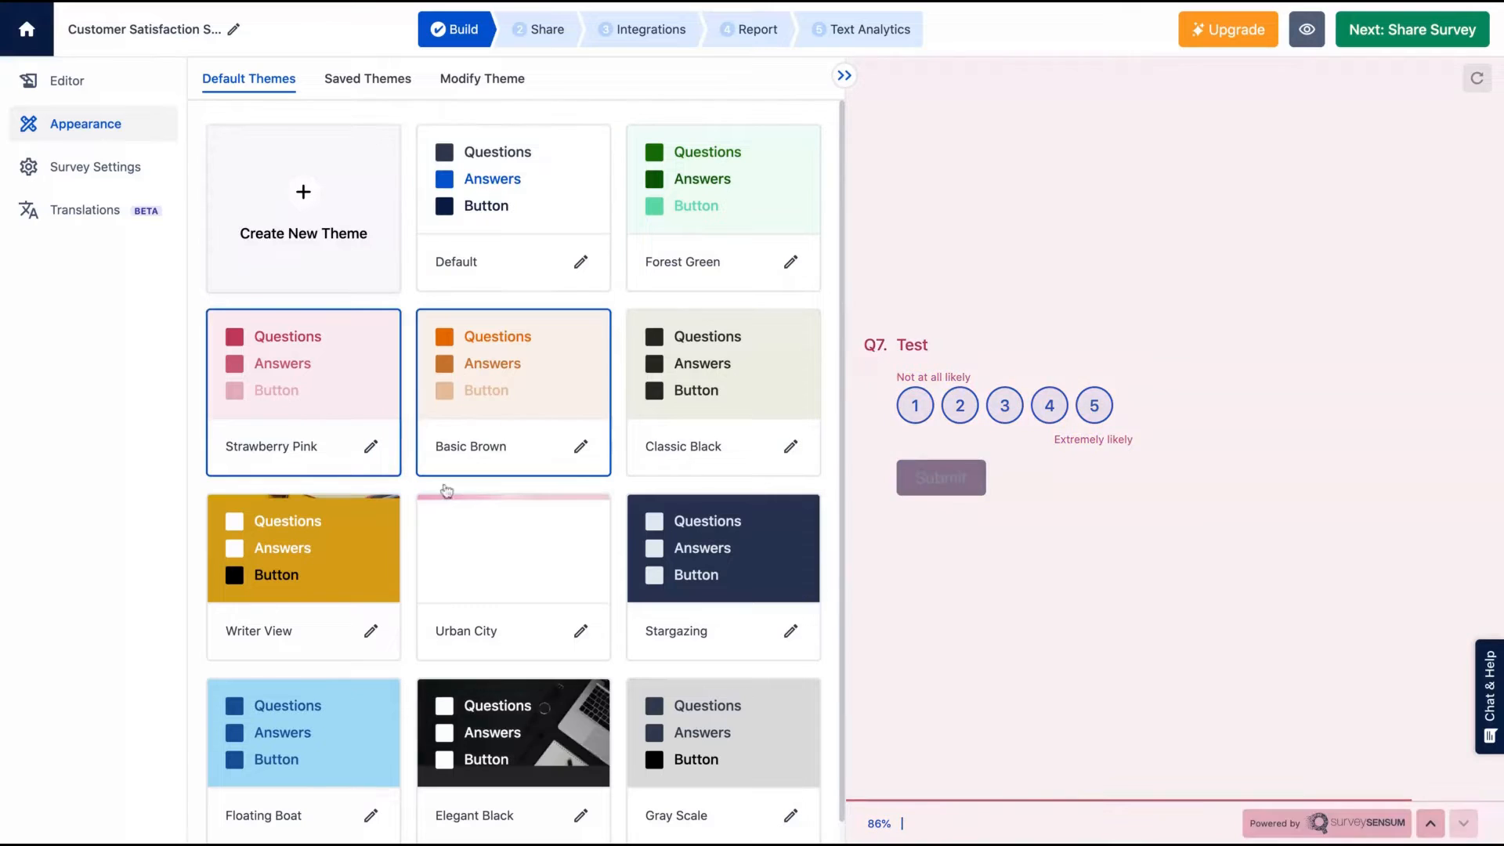
left_click(564, 389)
left_click(694, 560)
scroll(589, 619, "down", 1)
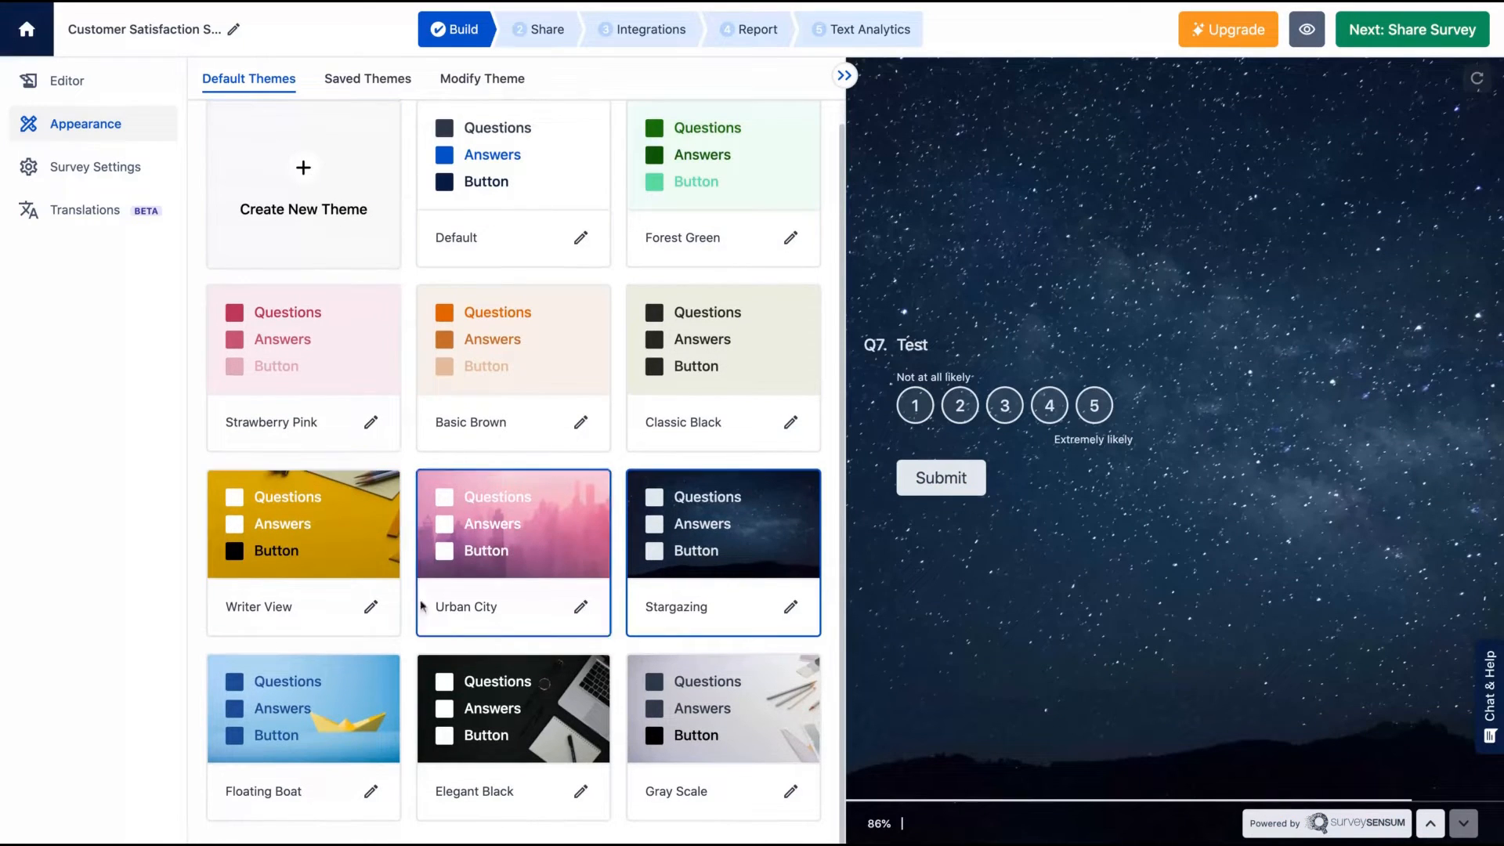
left_click(489, 703)
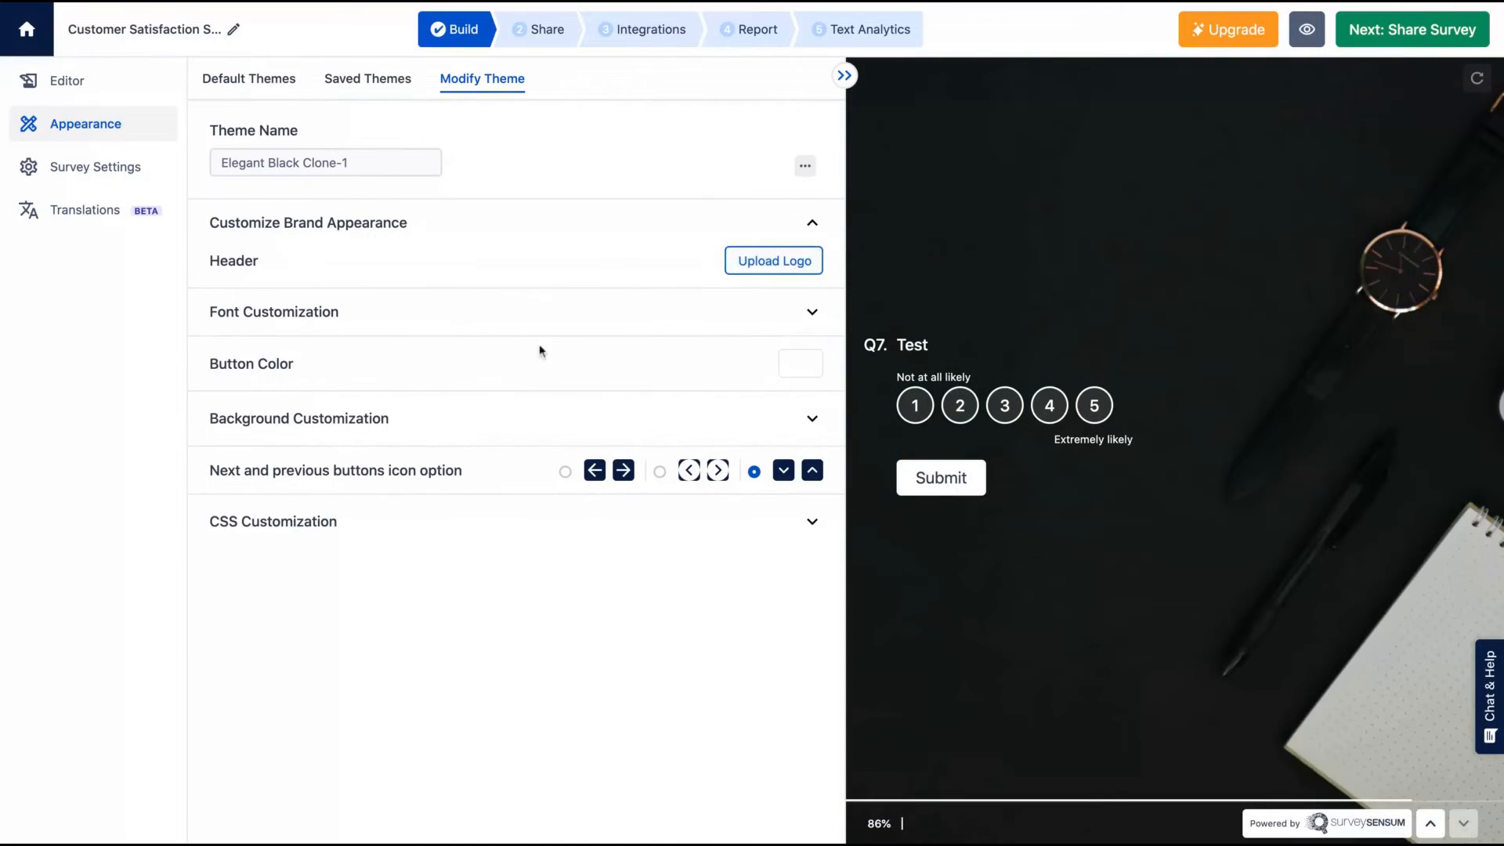
Examine the theme's font and background customization, try the circled left/right chevron icons for next and previous, and restore the down/up chevron icons
left_click(334, 314)
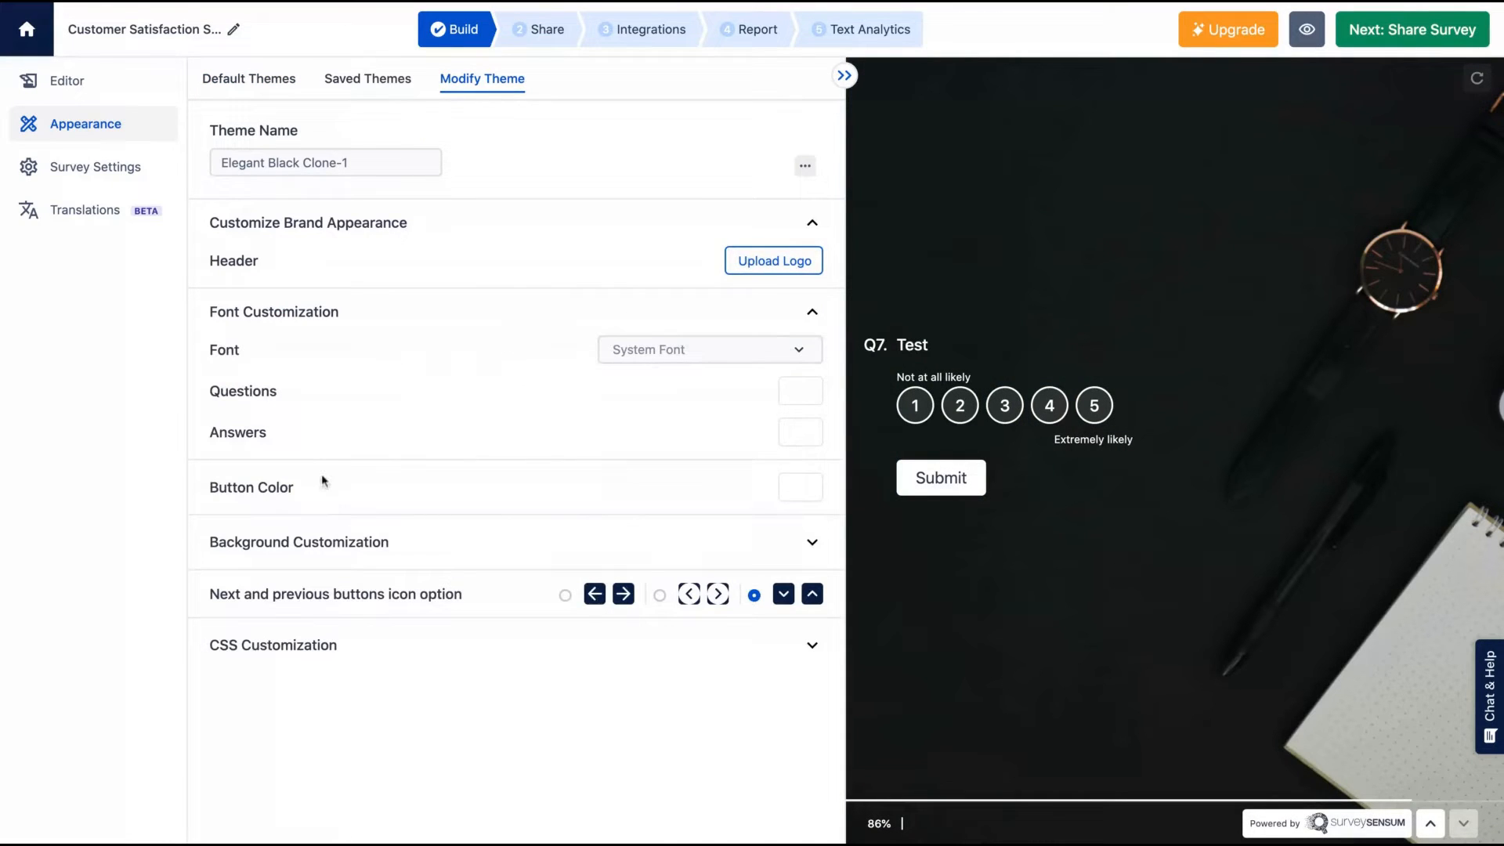
left_click(333, 542)
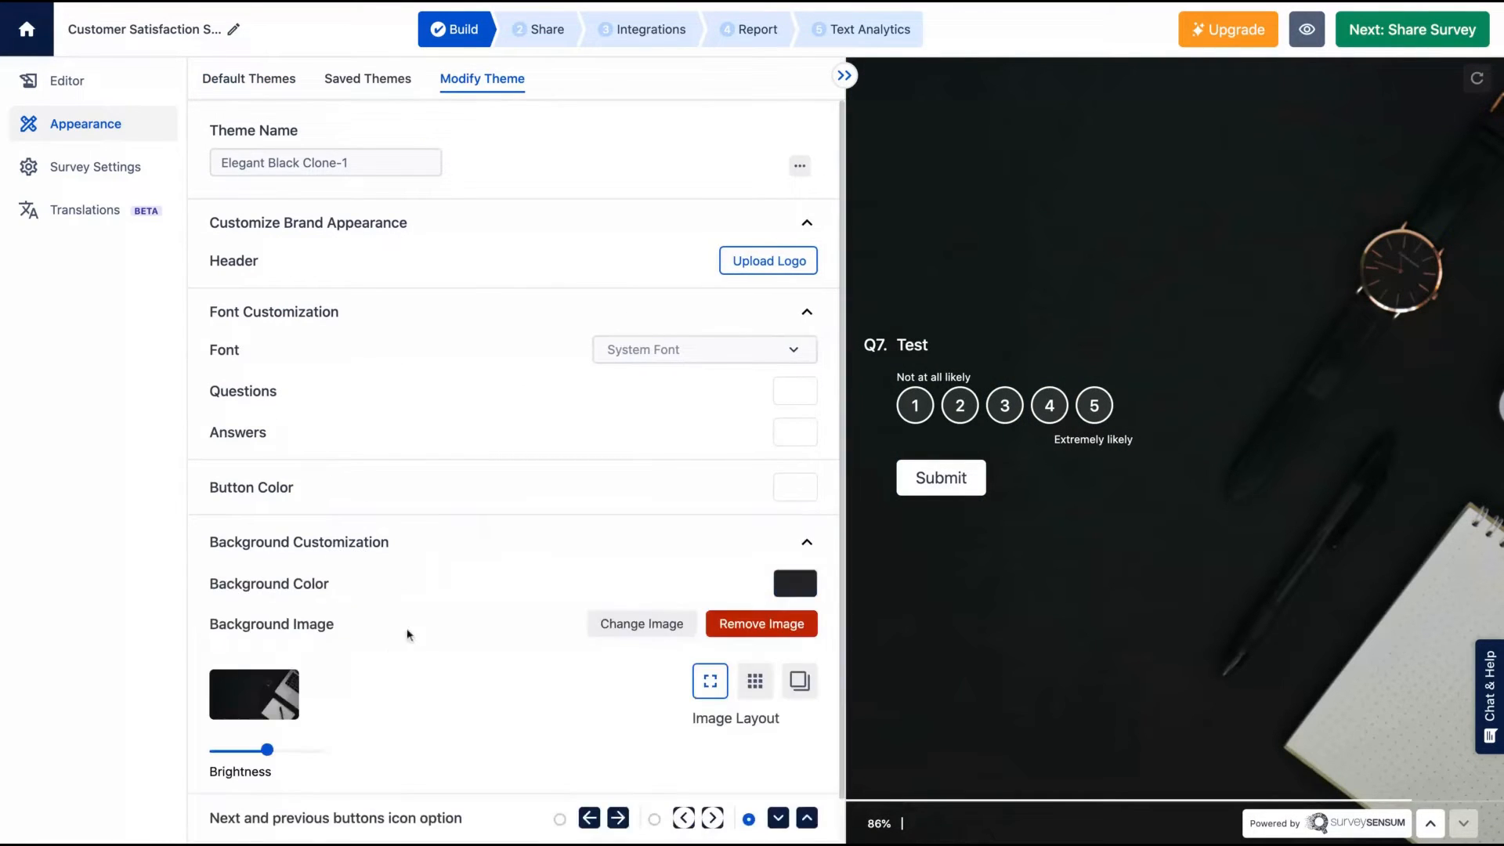
scroll(390, 656, "down", 1)
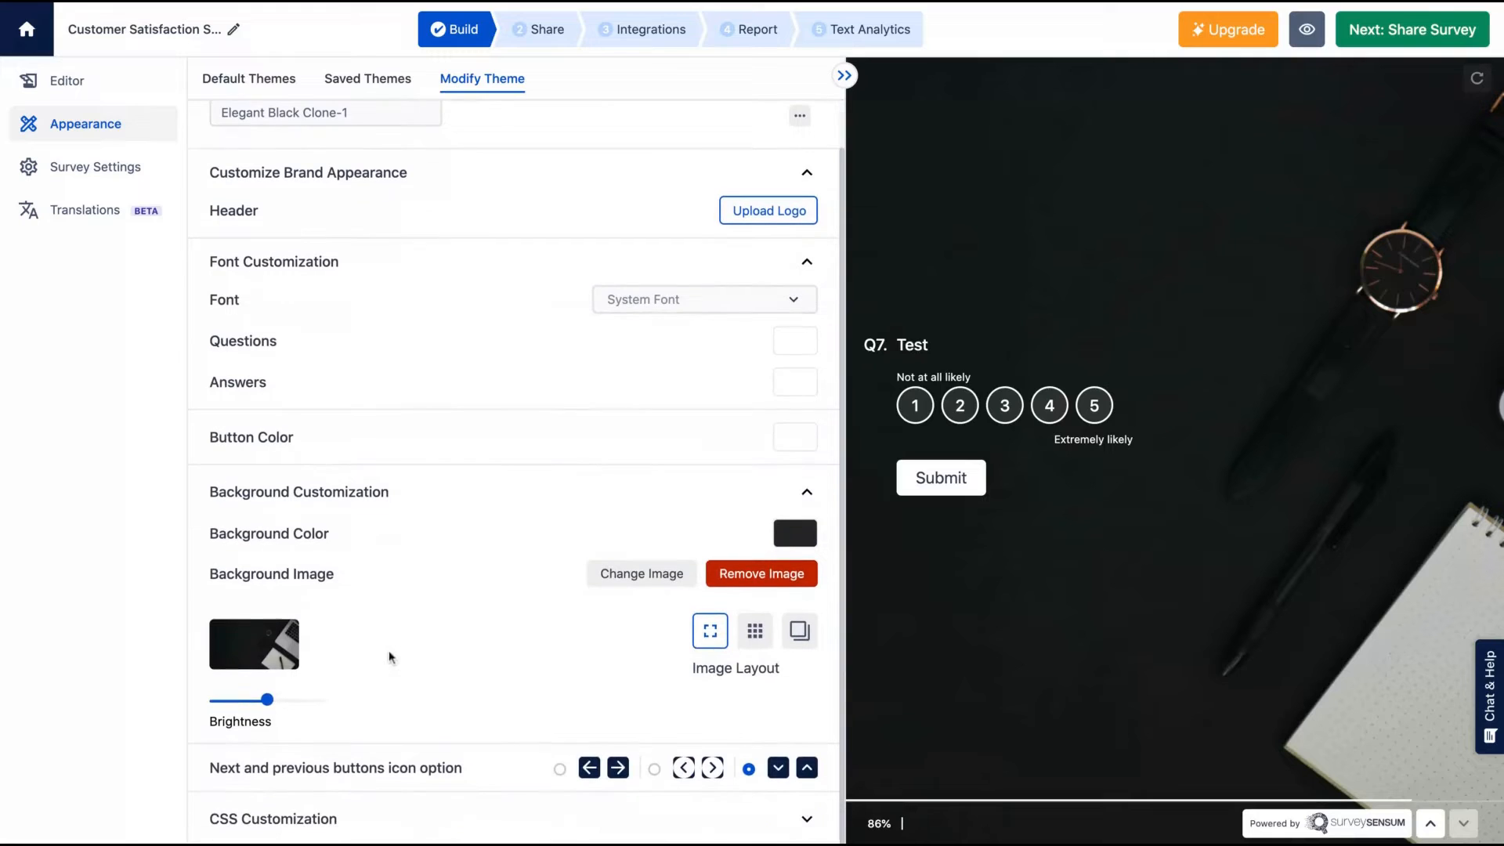
left_click(658, 771)
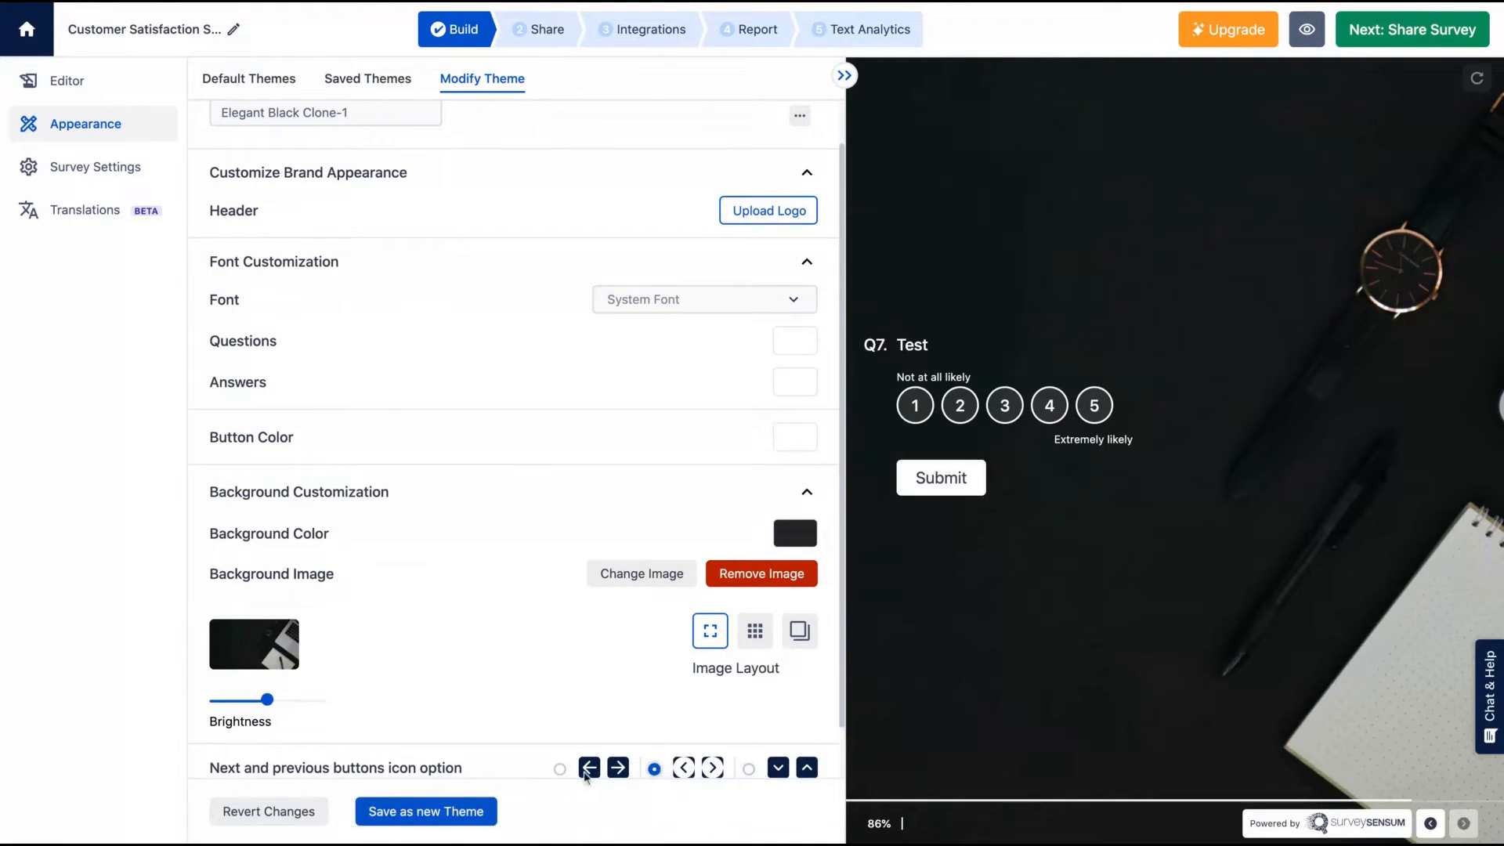
left_click(748, 769)
scroll(384, 620, "up", 1)
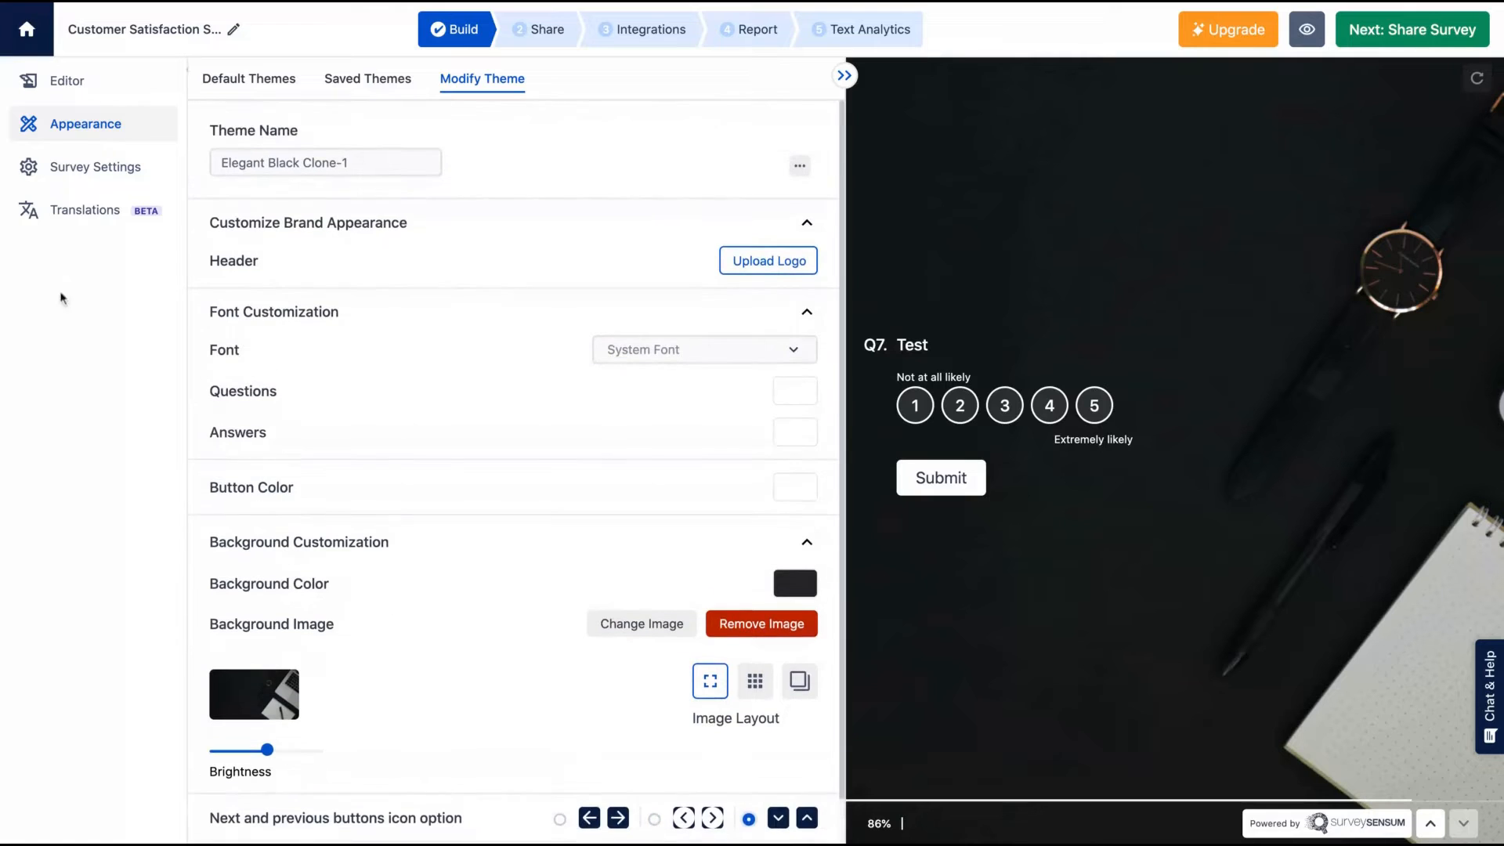
Examine the basic, Survey Submission and Survey Access options in the survey settings
left_click(86, 166)
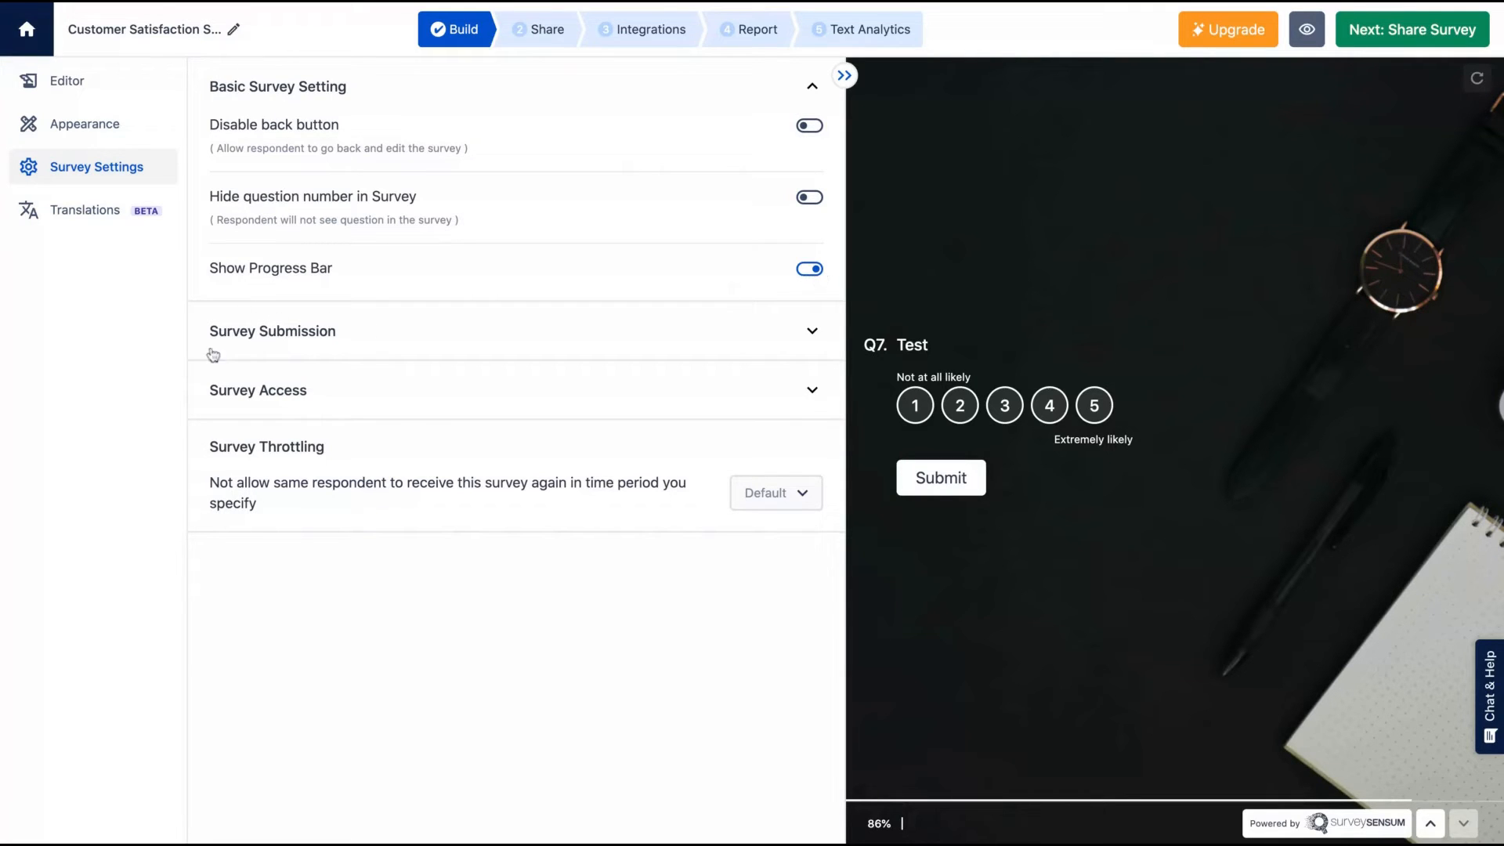
left_click(290, 347)
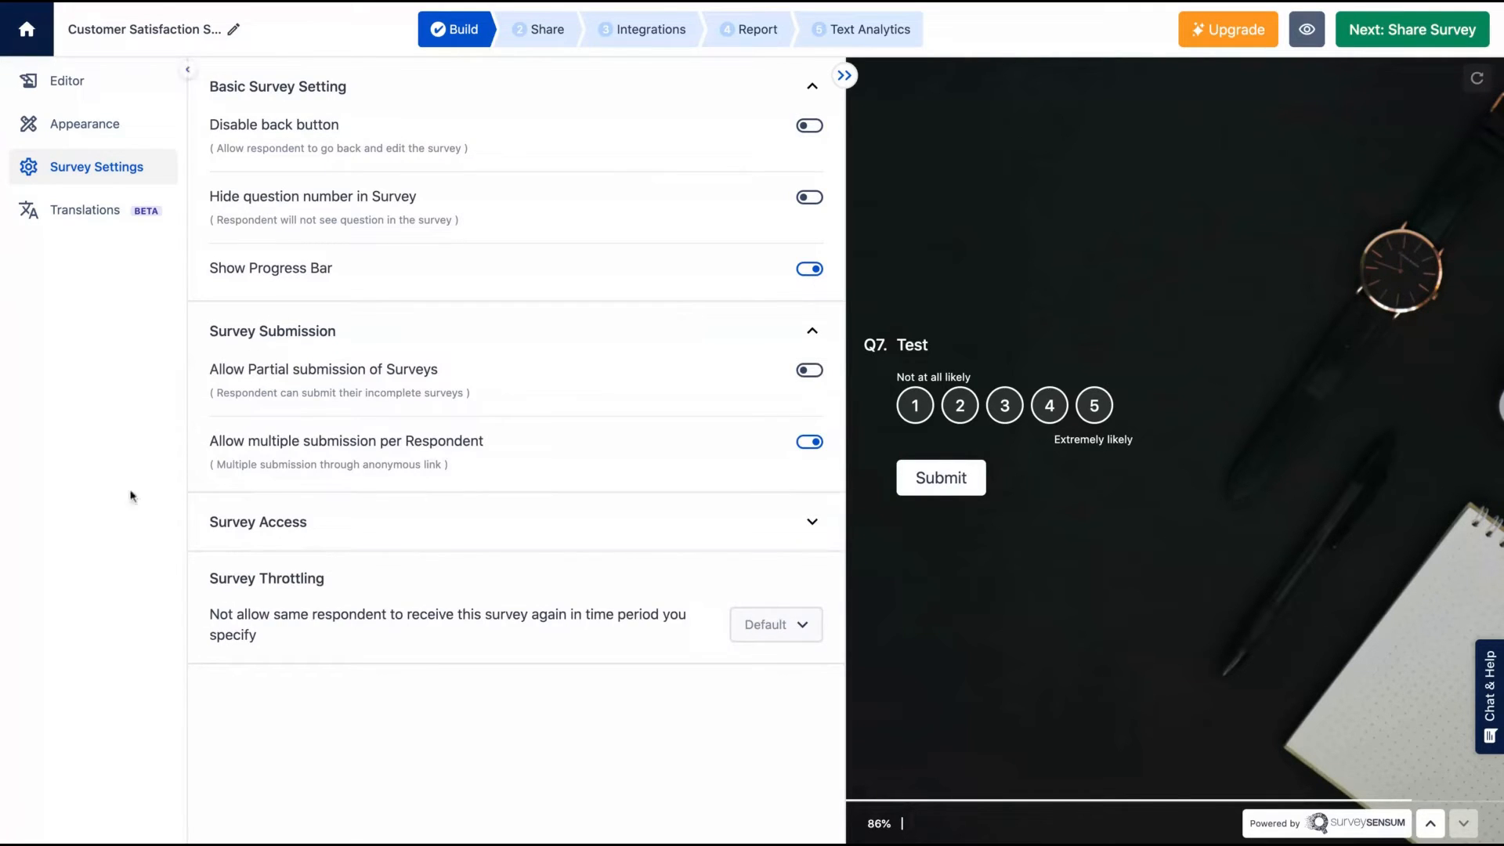
left_click(343, 538)
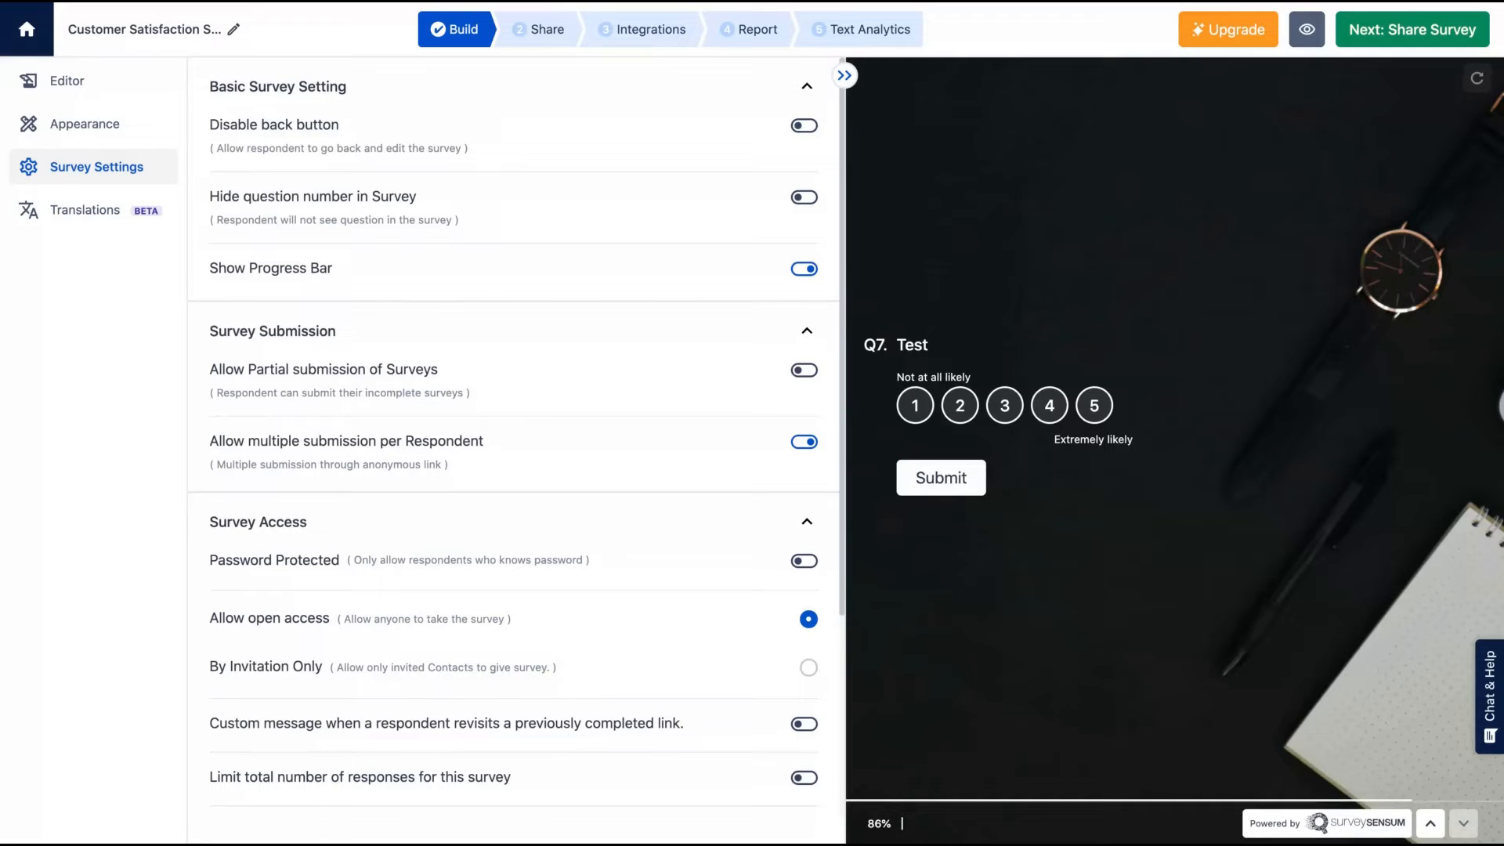
Browse the available translation languages, add Spanish as another survey language, and highlight the note about preparing questions before importing translations
left_click(62, 220)
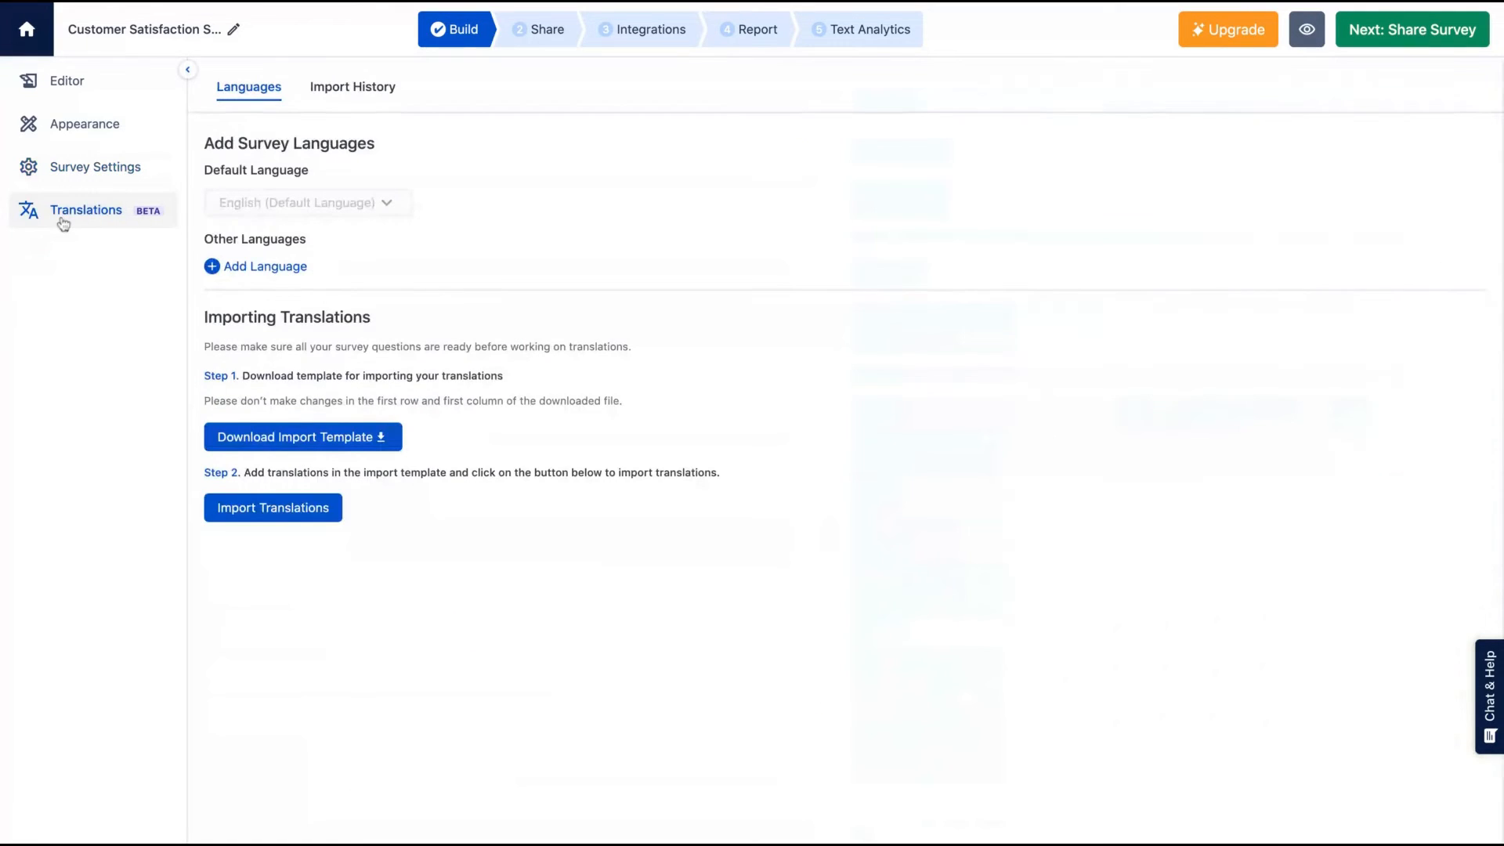
left_click(264, 270)
scroll(684, 430, "down", 3)
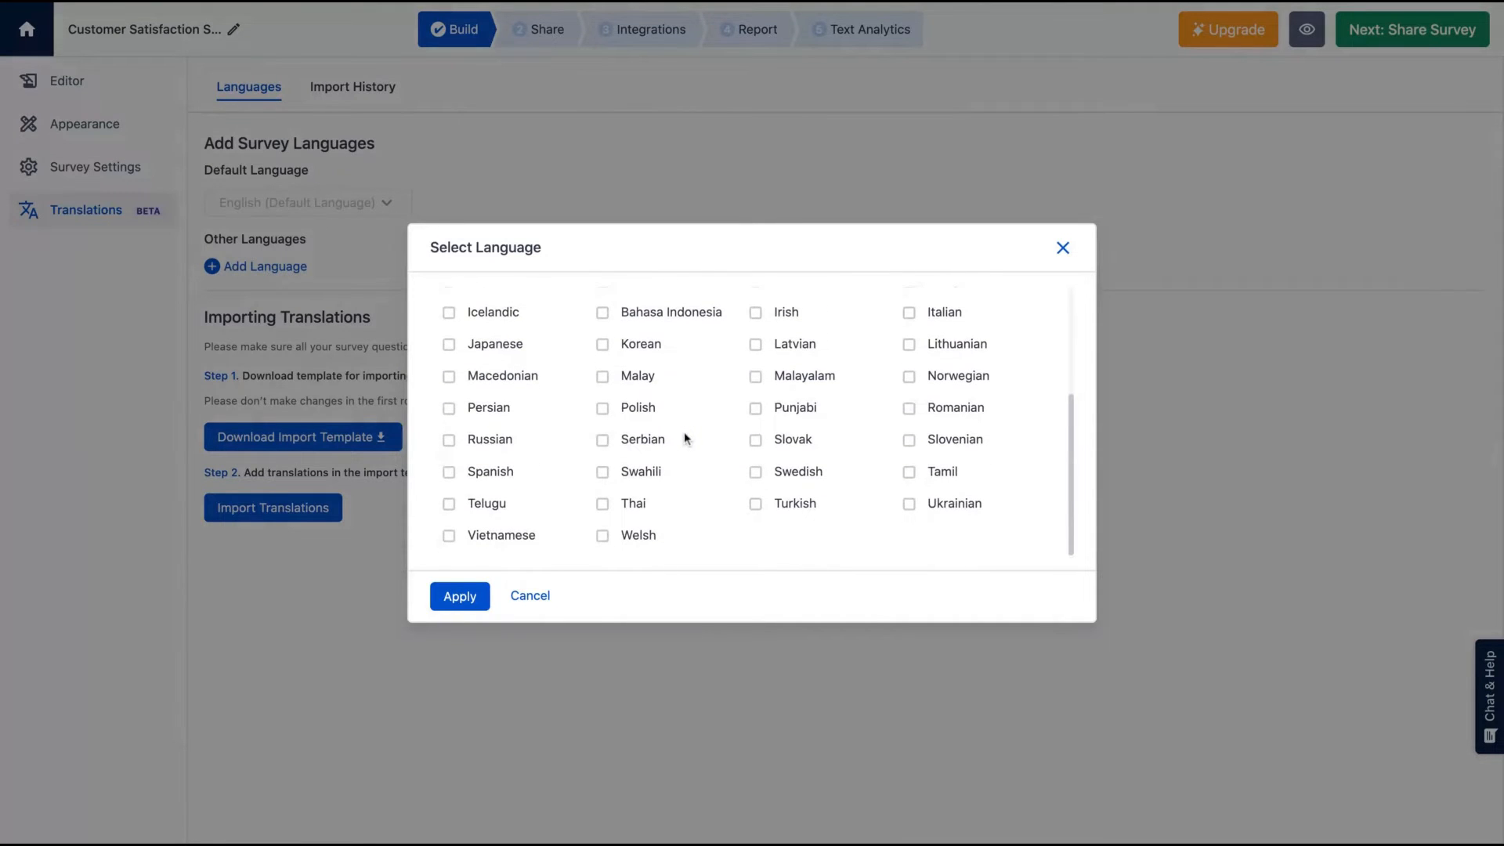
scroll(446, 480, "up", 3)
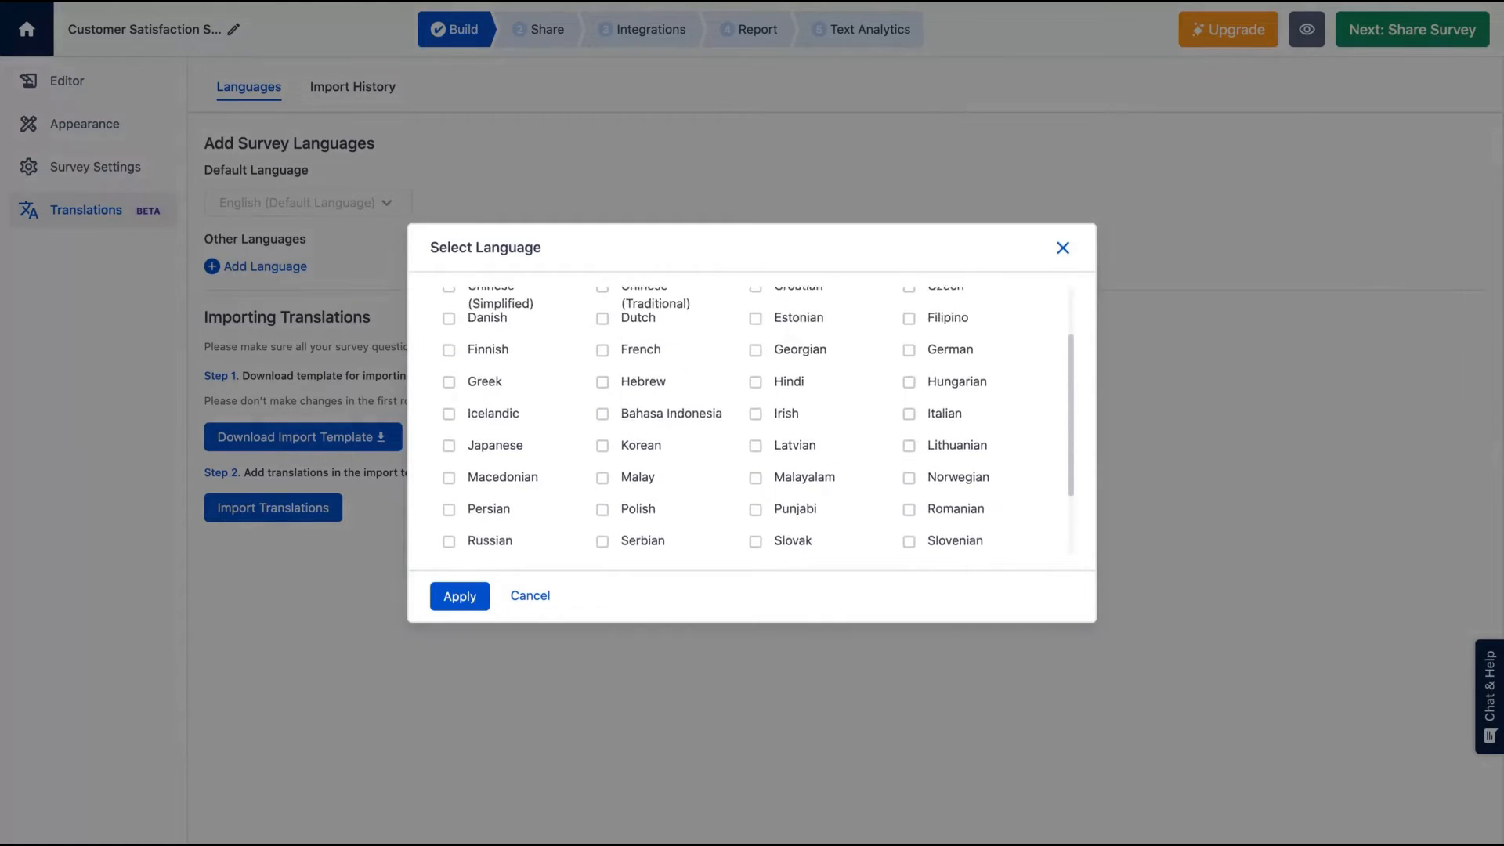
scroll(445, 480, "down", 3)
left_click(449, 472)
left_click(460, 596)
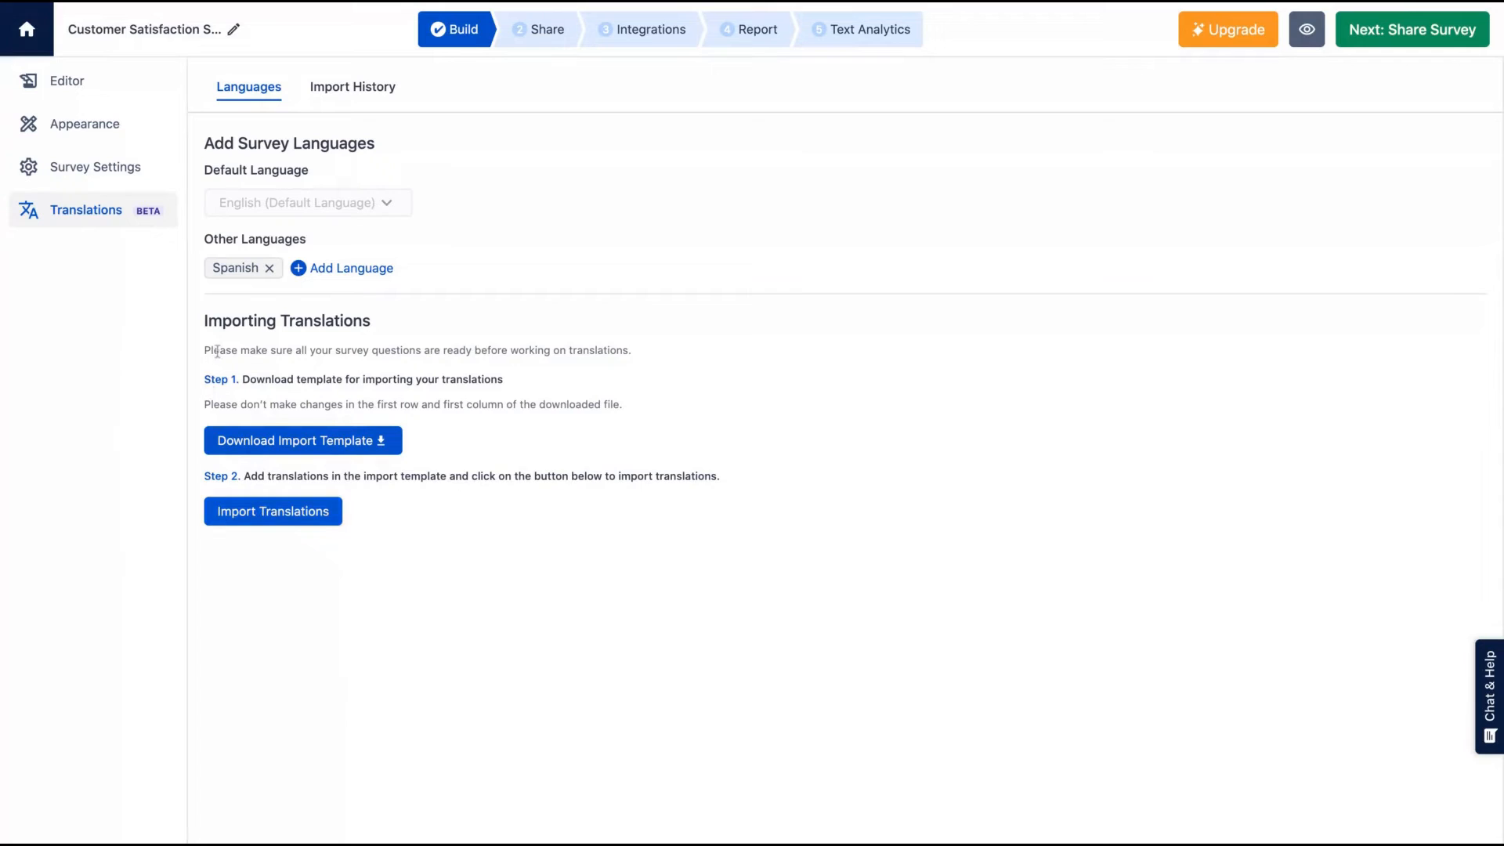
left_click_drag(220, 350, 632, 351)
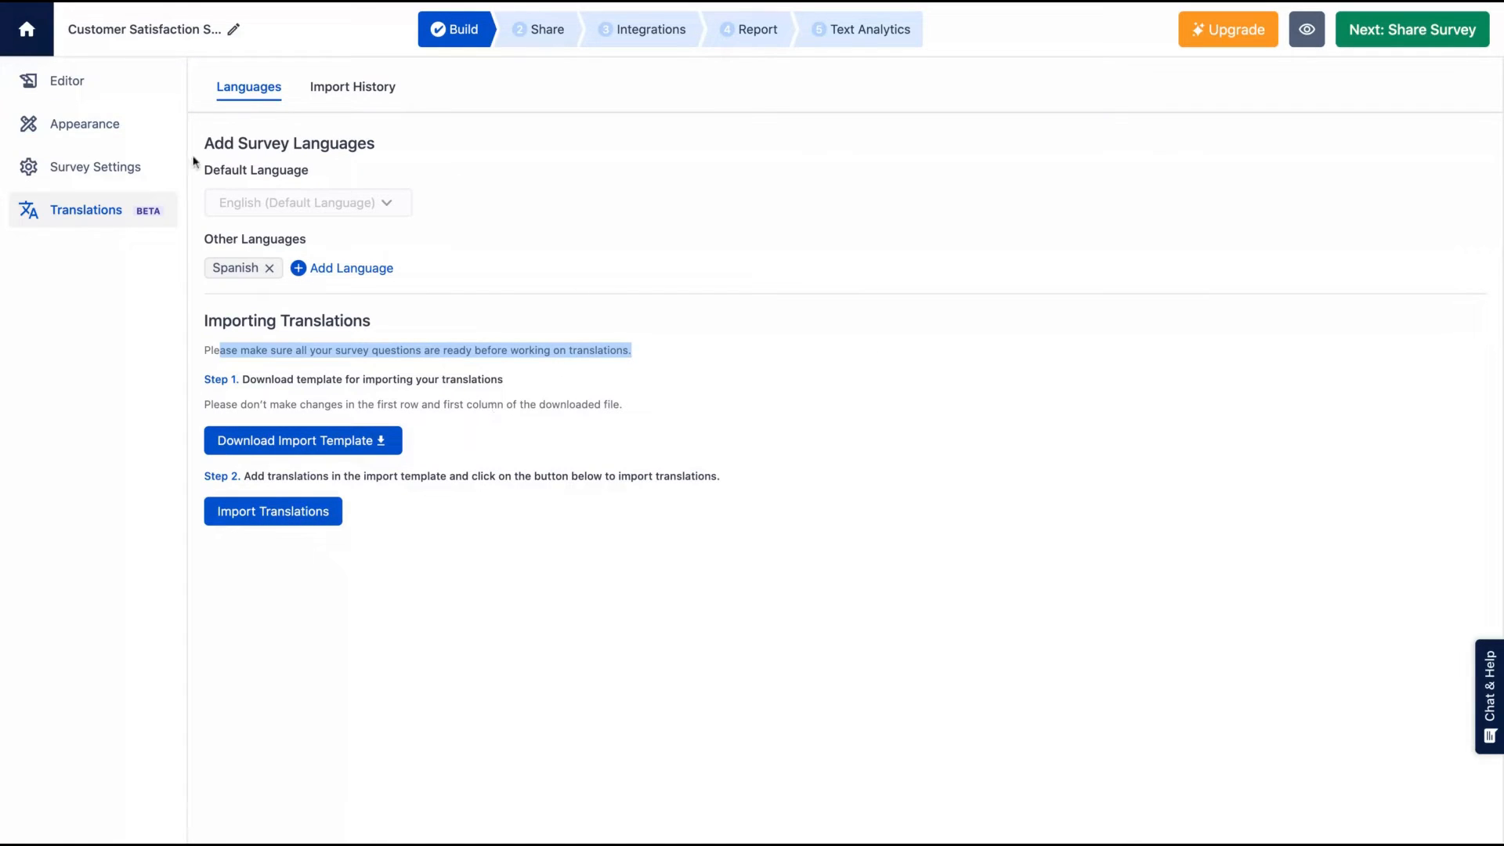
Return to the survey editor and preview the survey, trying Spanish before choosing English, and highlight the first question's wording
left_click(68, 164)
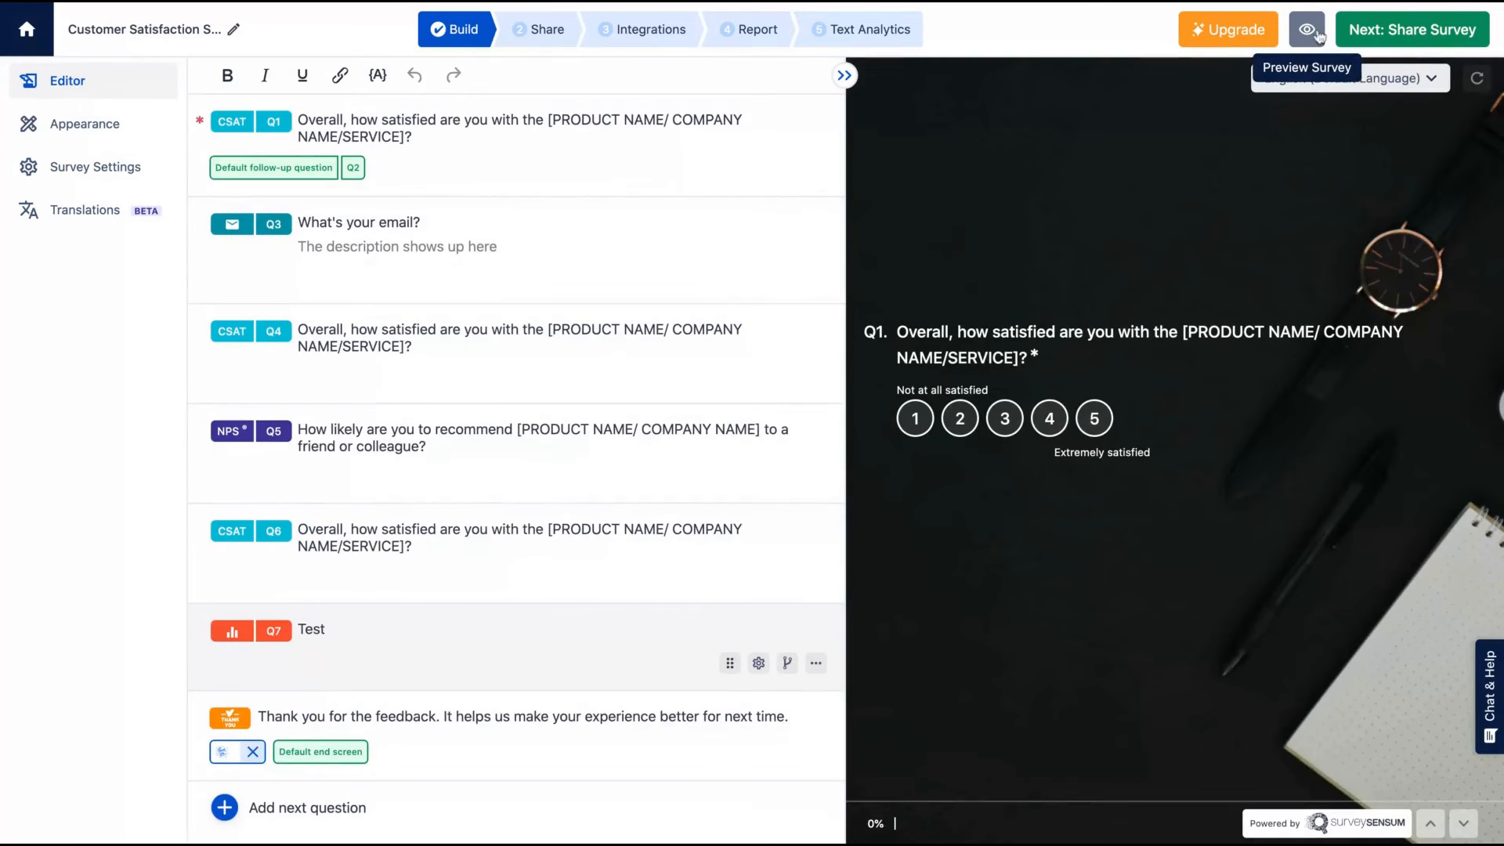
left_click(1307, 31)
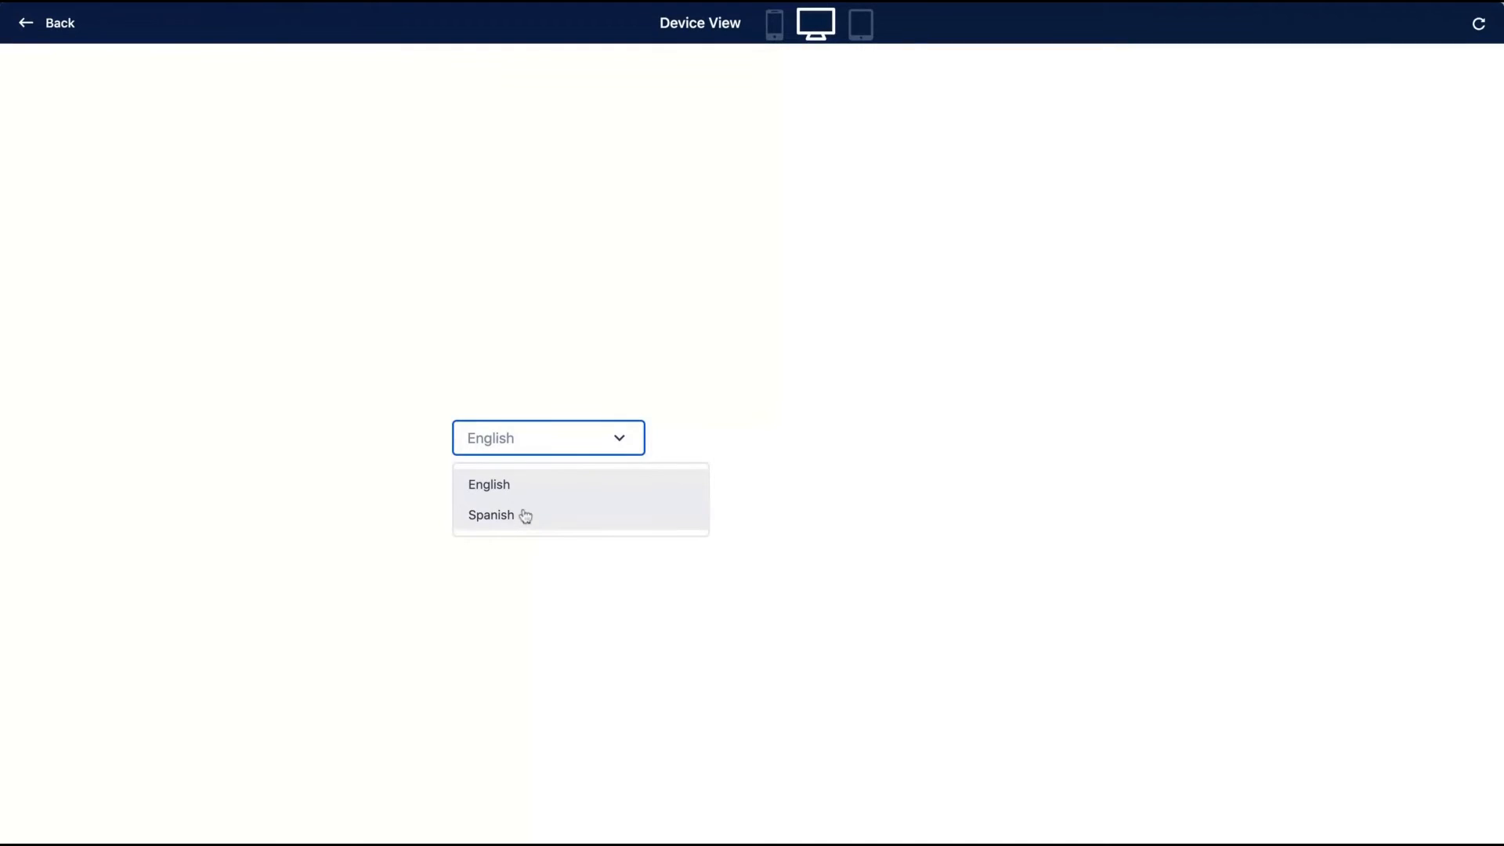
left_click(525, 515)
left_click(497, 490)
left_click_drag(505, 319, 594, 345)
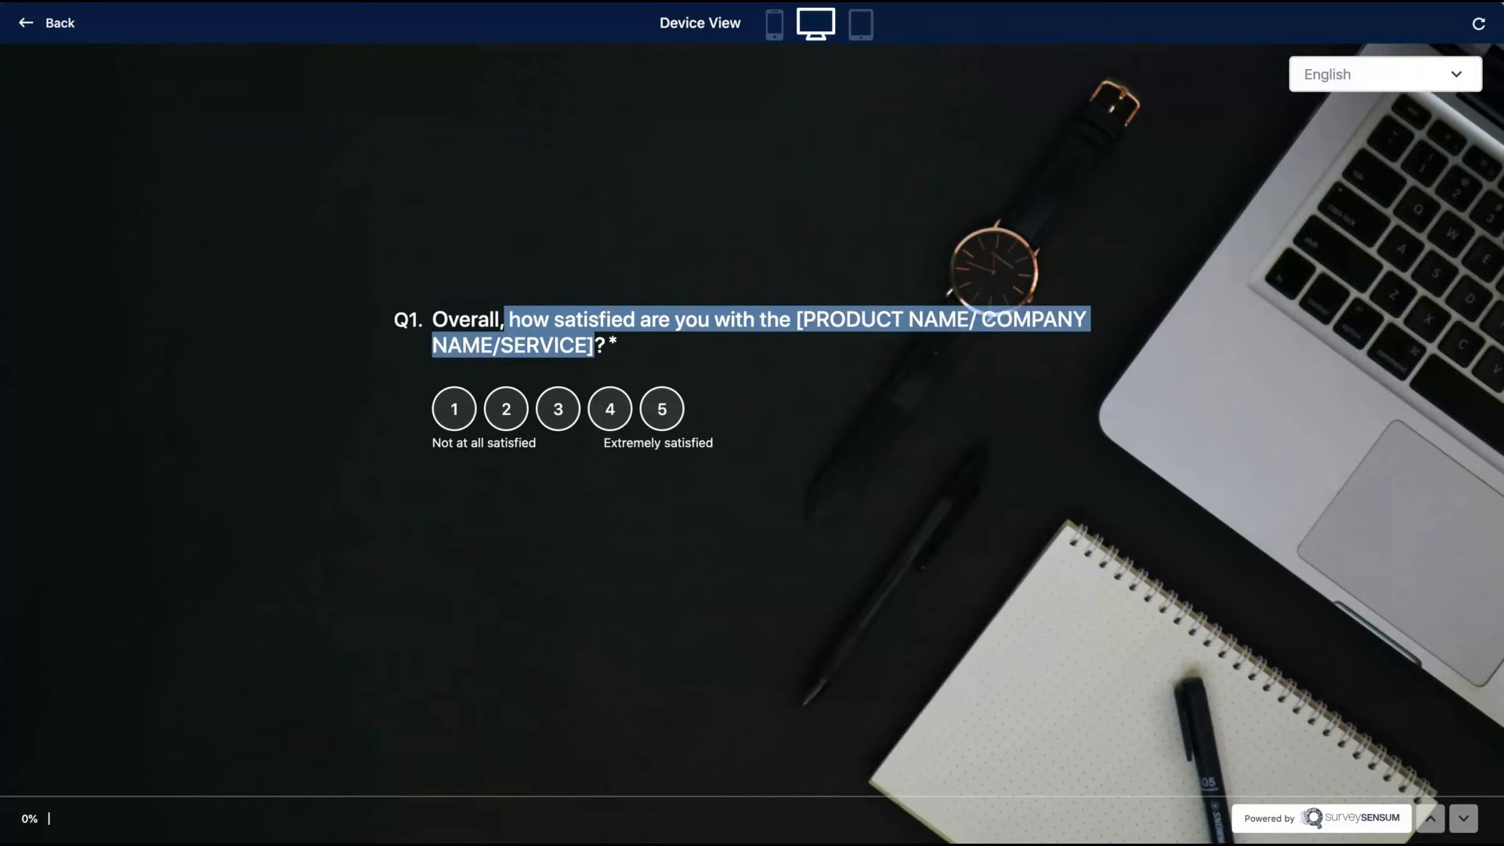
Test the previewed survey: rate Q1 4, skip the reason question, enter an email address, rate Q4 4, and rate the recommendation 7
left_click(610, 409)
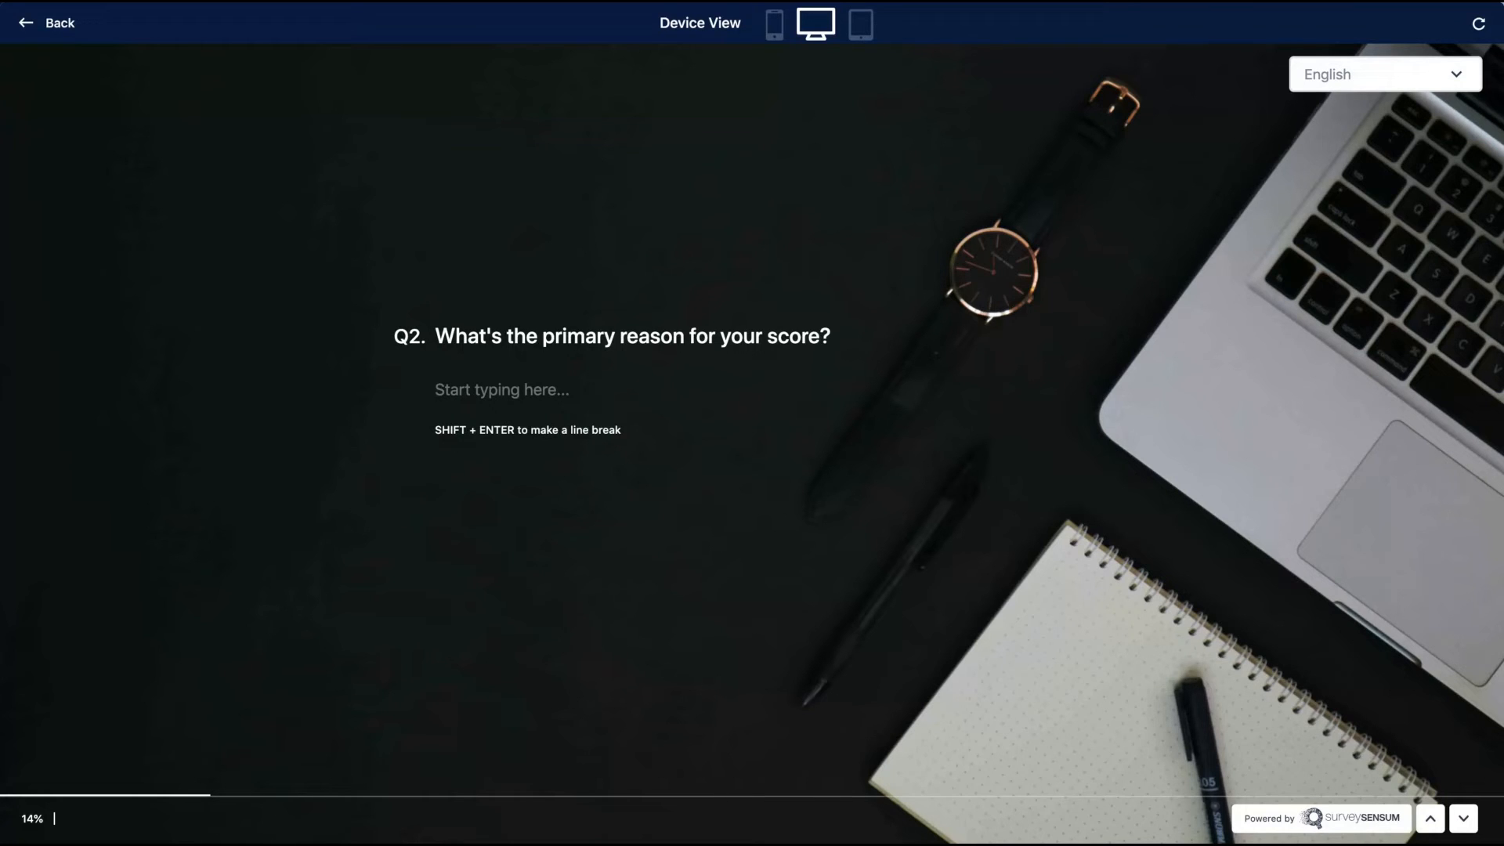
key("Return")
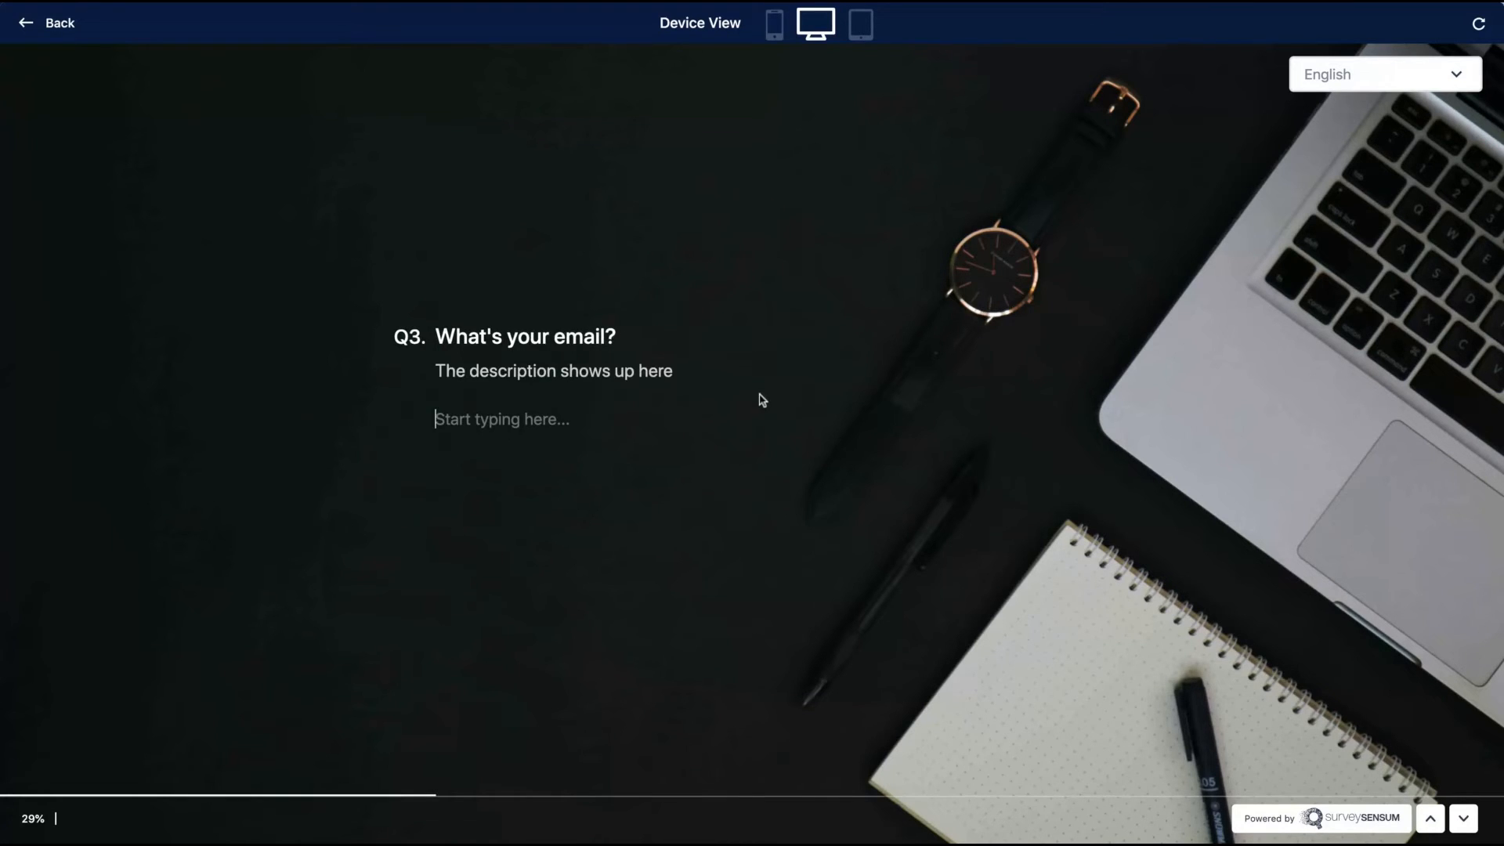
type("email@email.co")
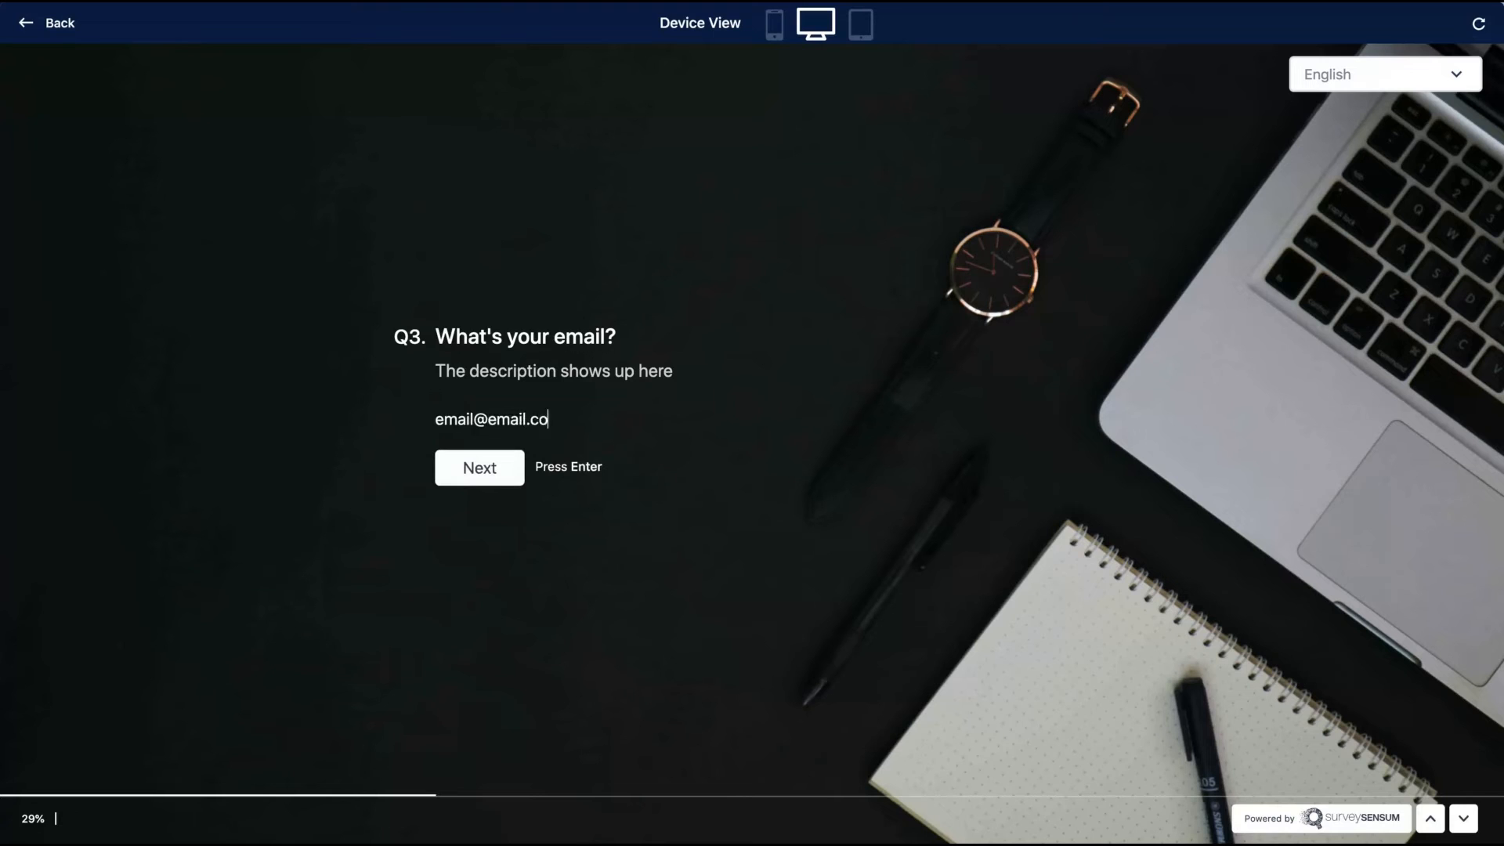
type("m")
key("Return")
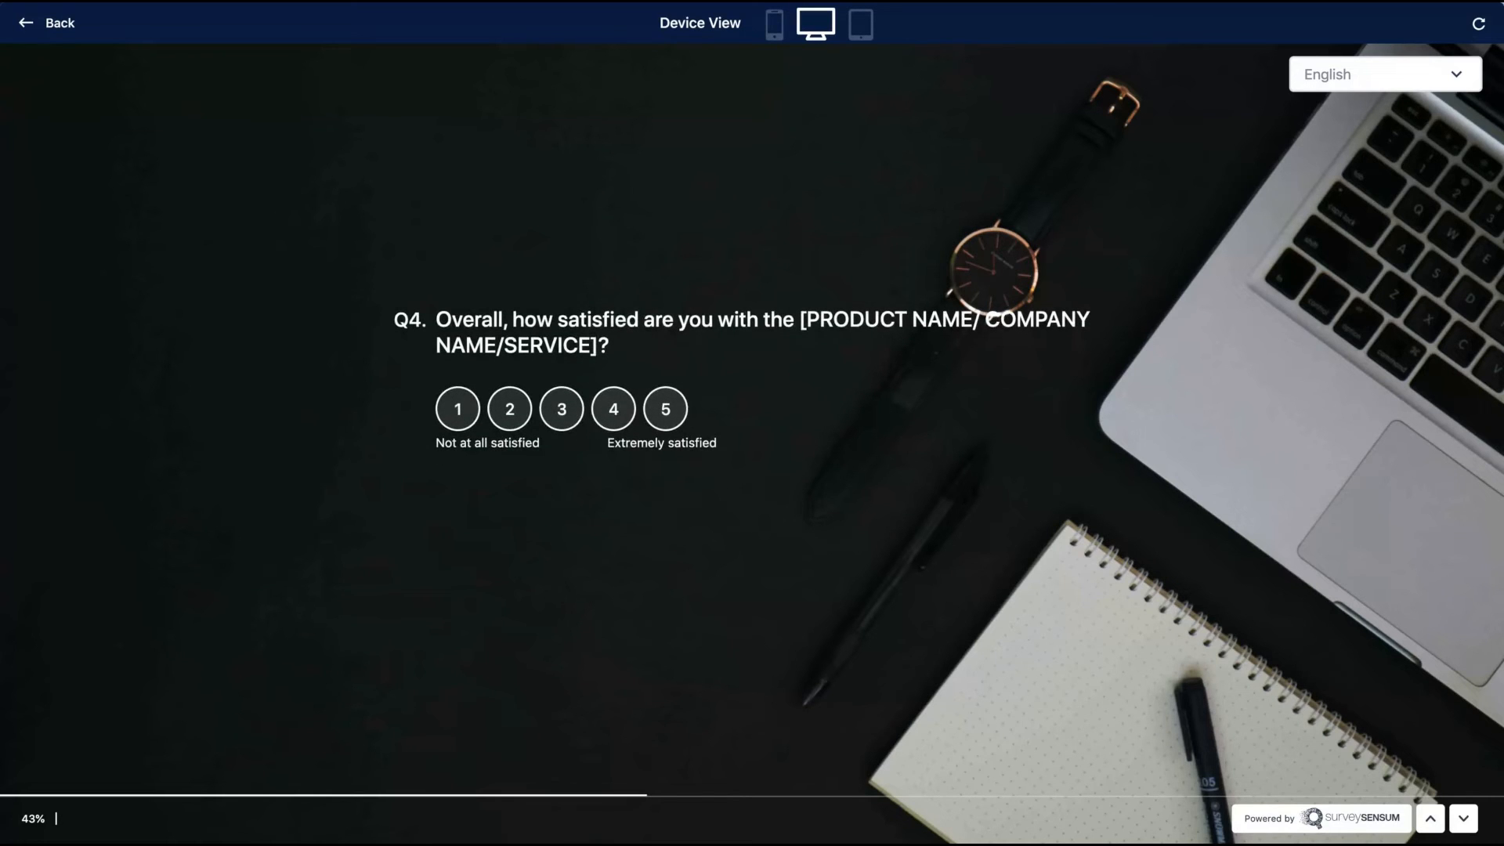
left_click(614, 409)
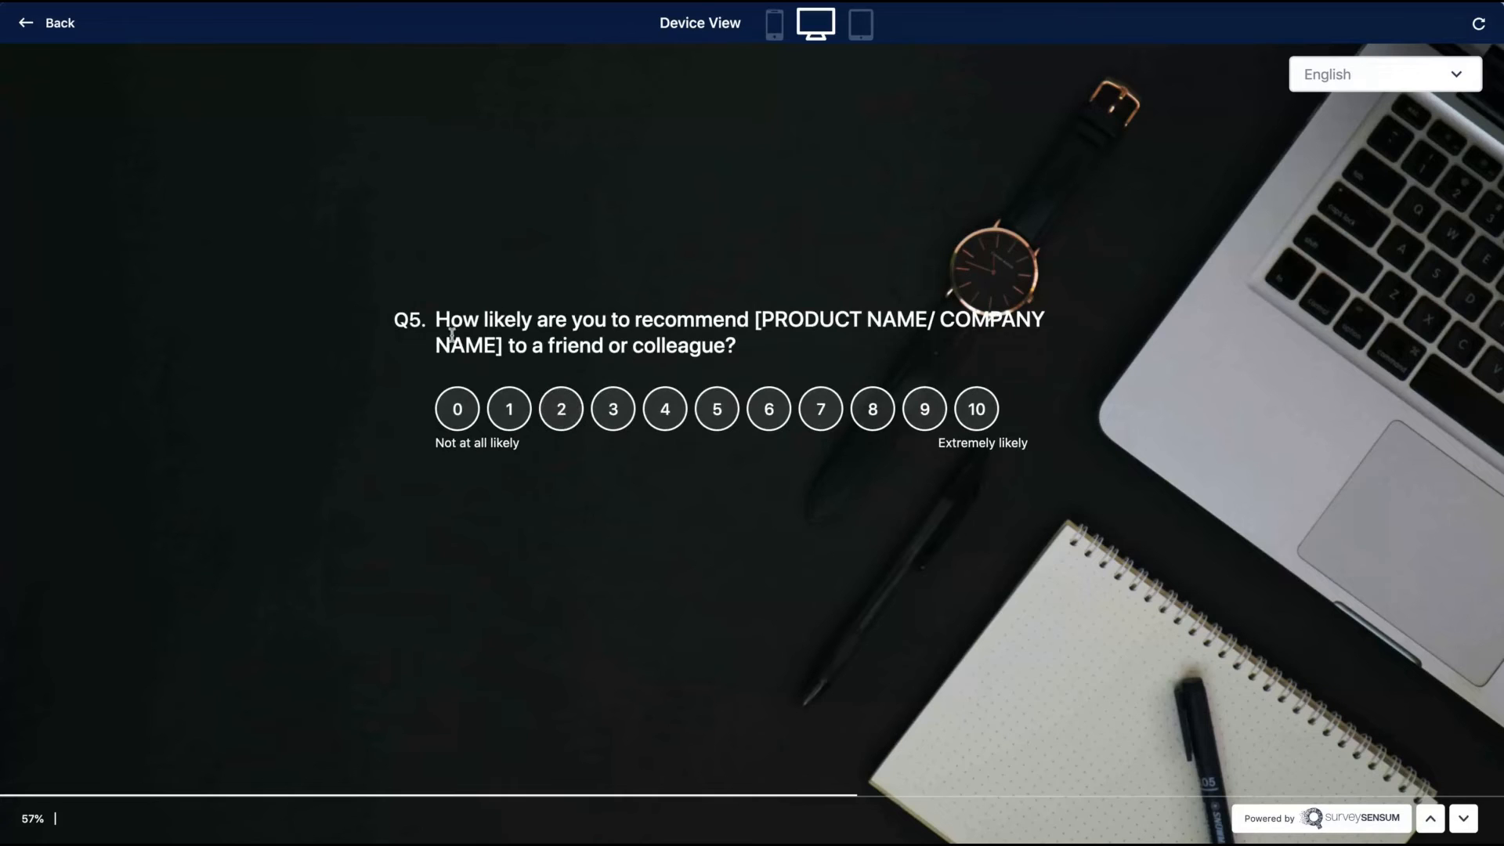
left_click(821, 408)
left_click(624, 422)
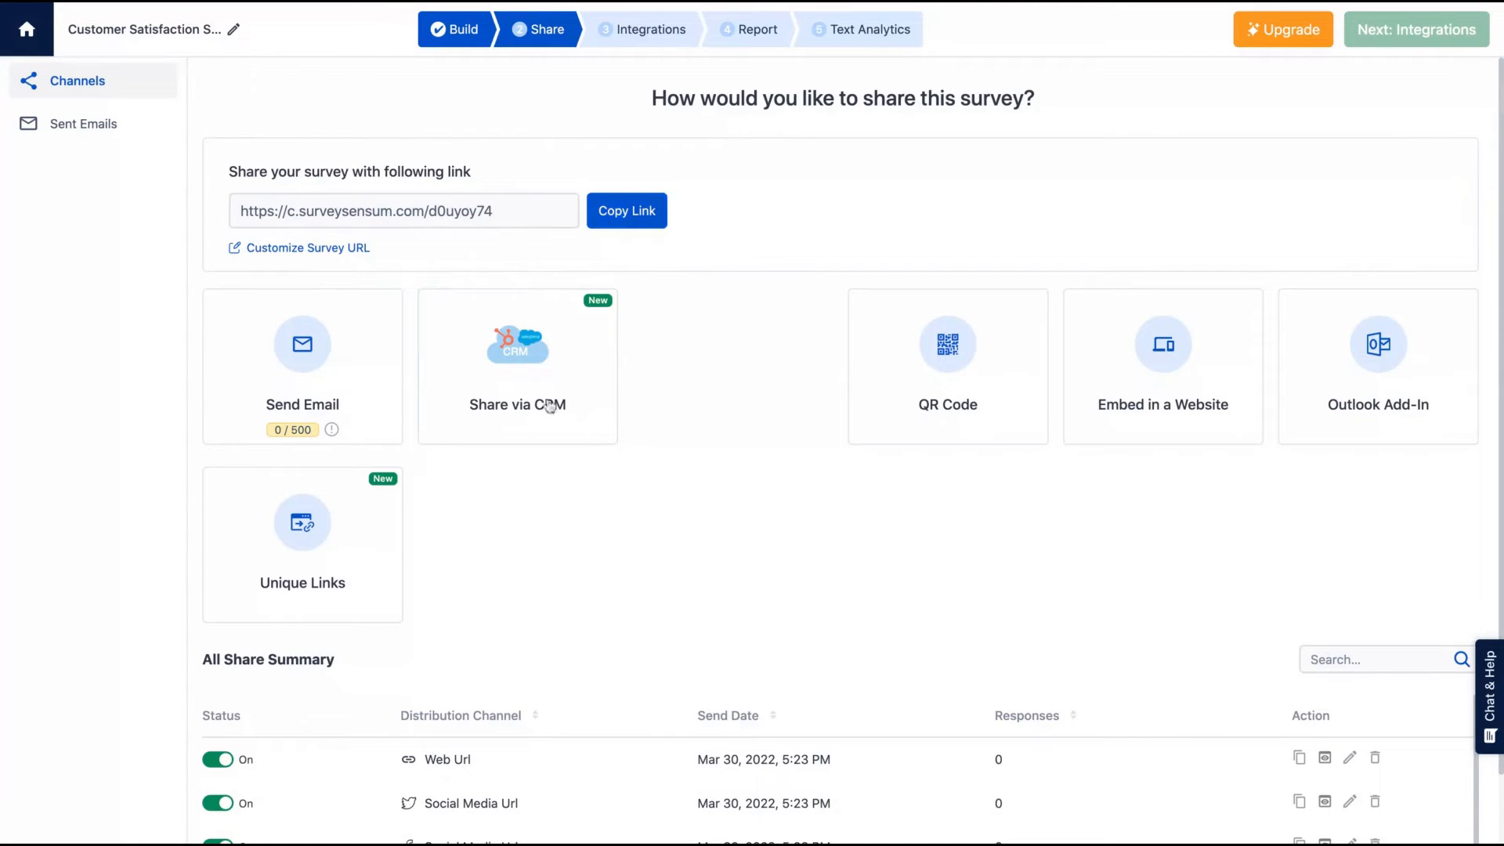
Look through the sharing channels, including the Unique Links contact list and expiry options and the survey's QR code page
scroll(472, 487, "down", 1)
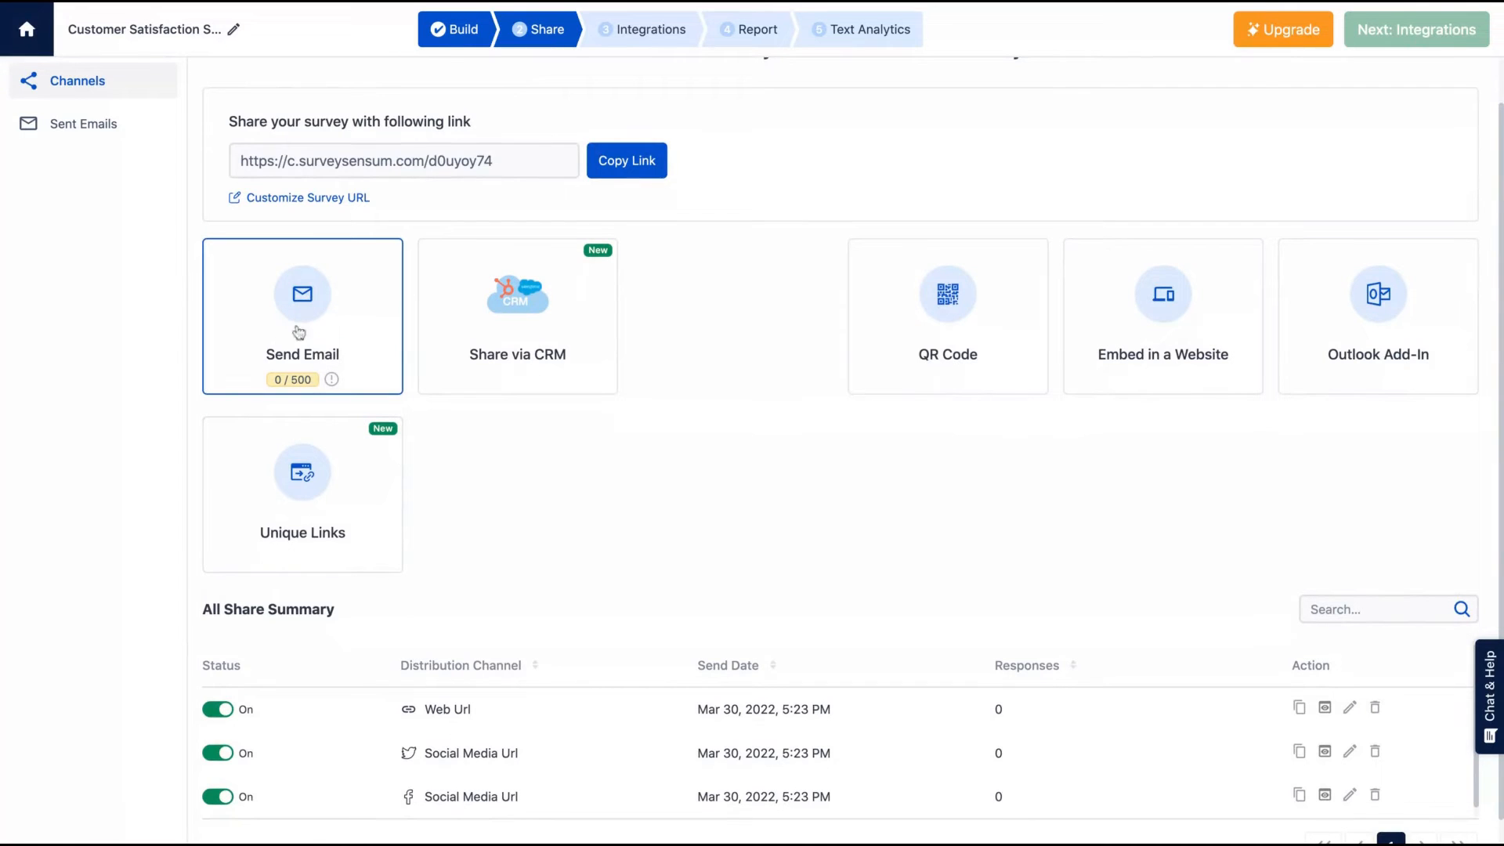
scroll(278, 438, "down", 1)
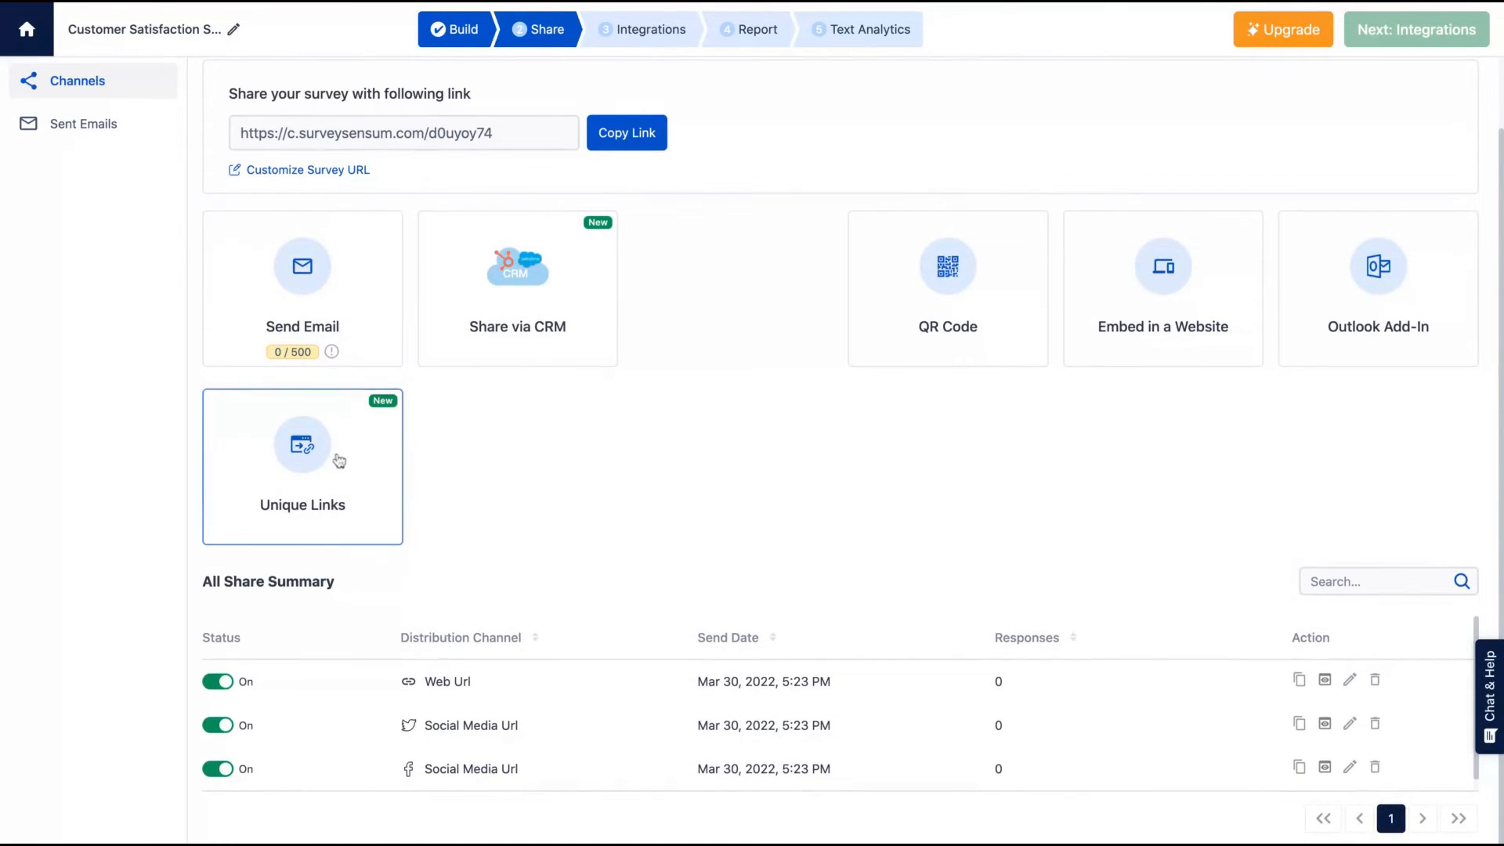
left_click(338, 459)
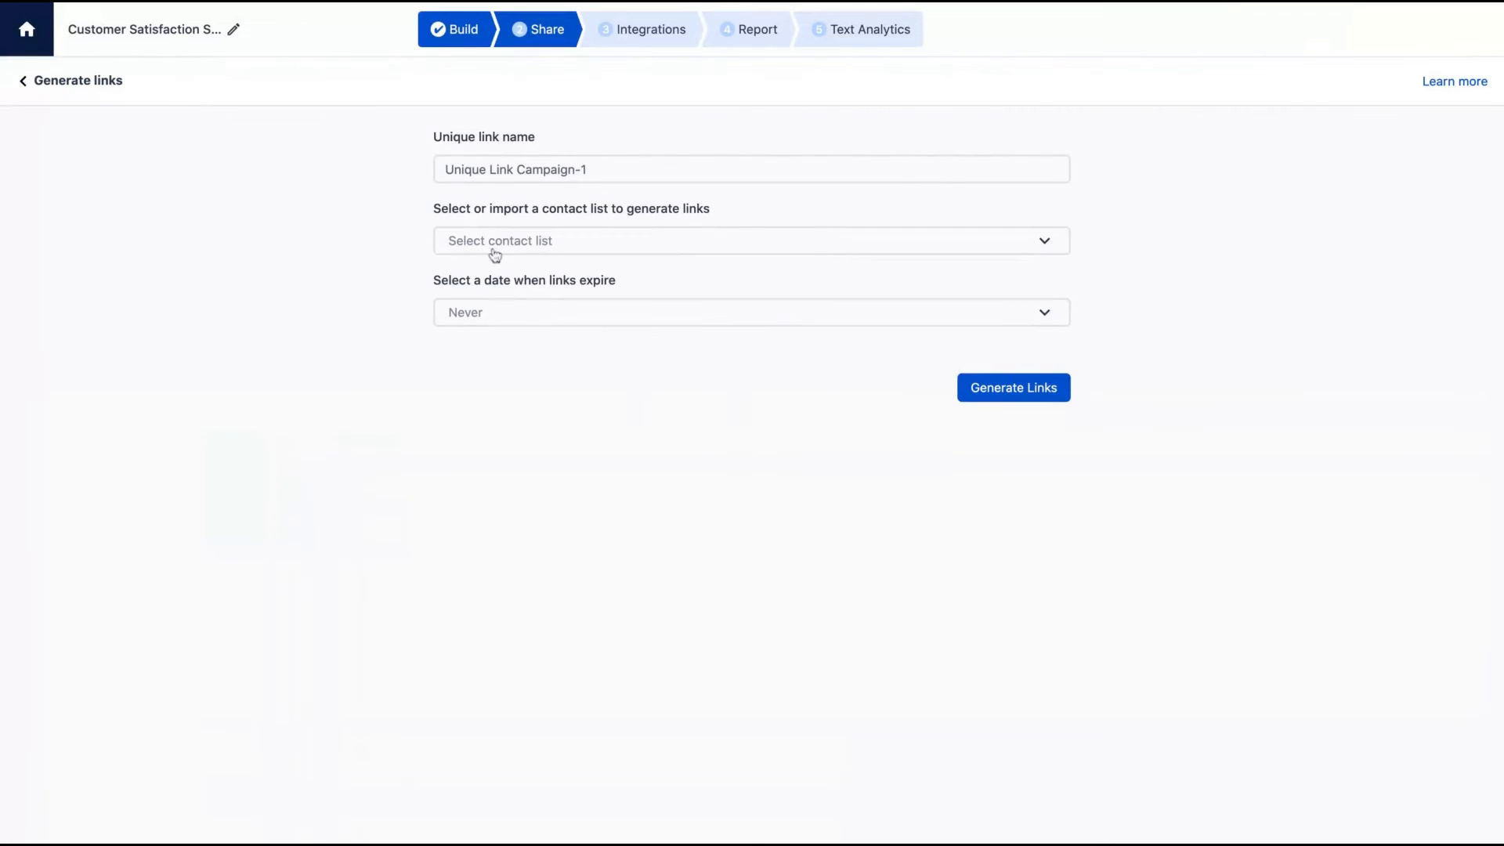
left_click(494, 242)
left_click(534, 403)
left_click(544, 320)
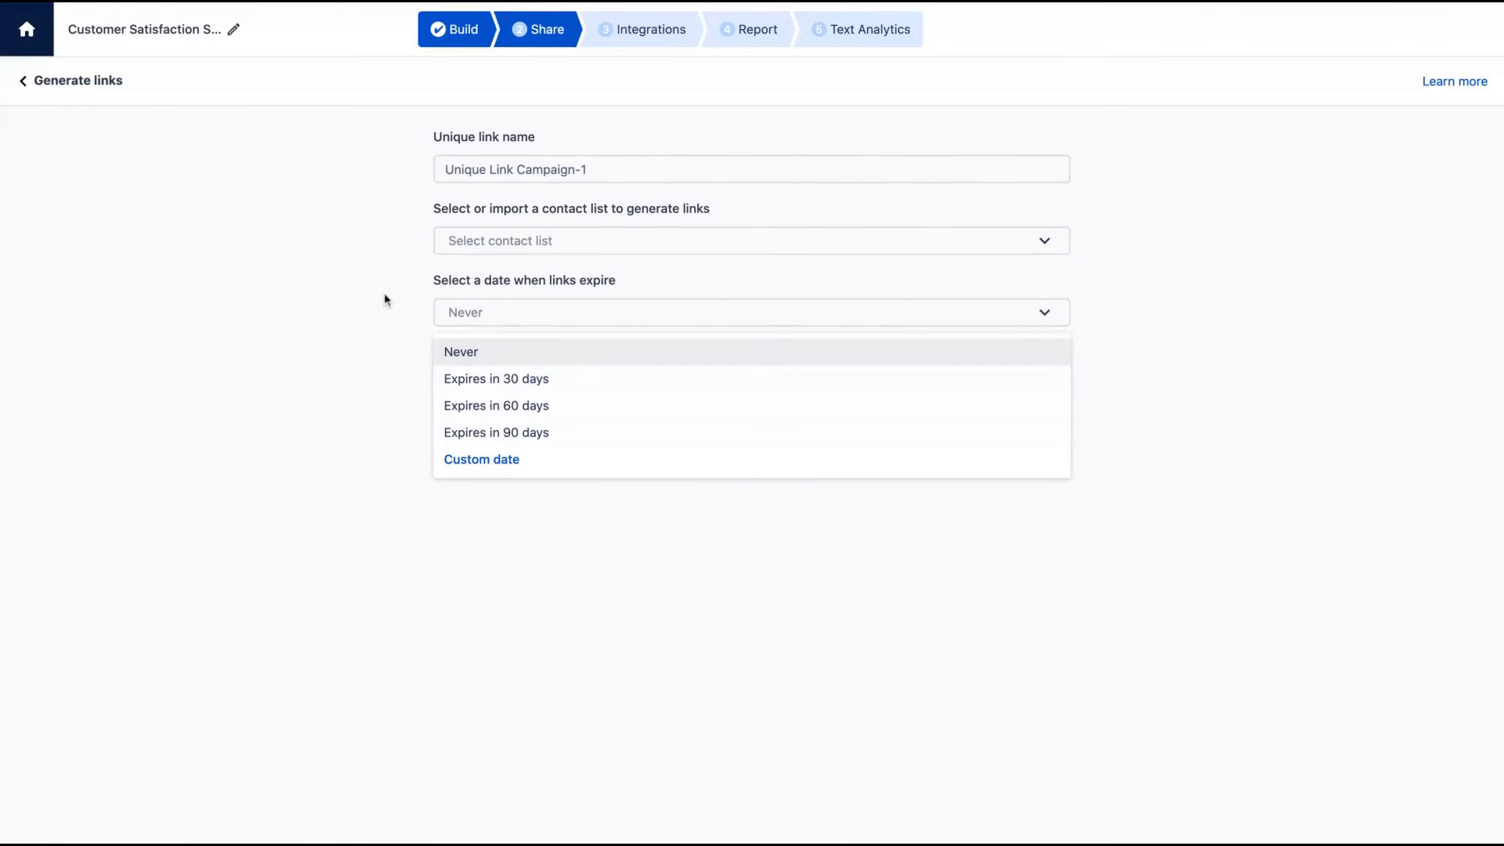
left_click(384, 328)
left_click(537, 32)
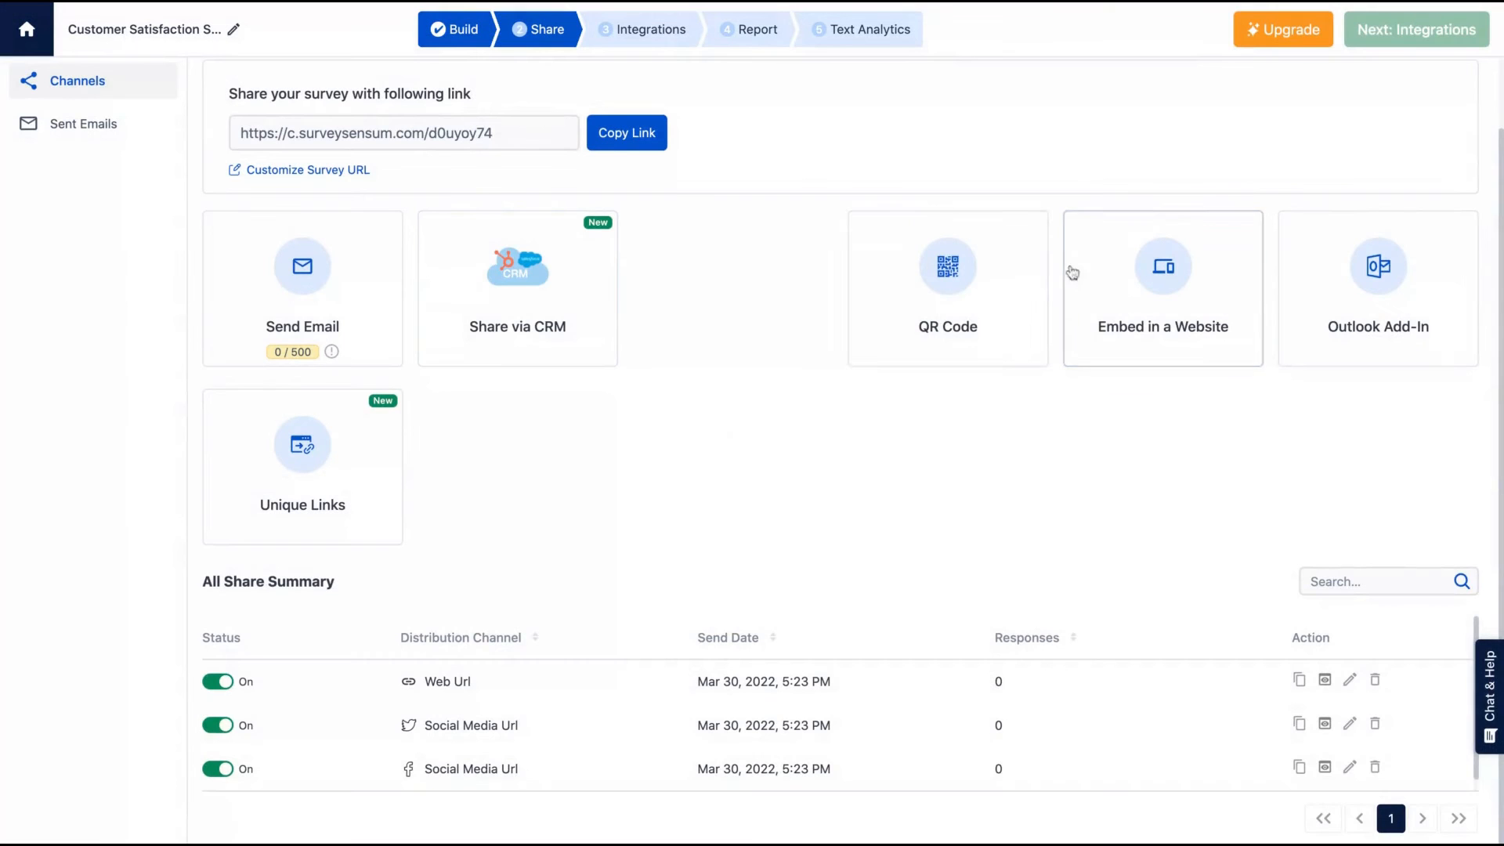
left_click(959, 299)
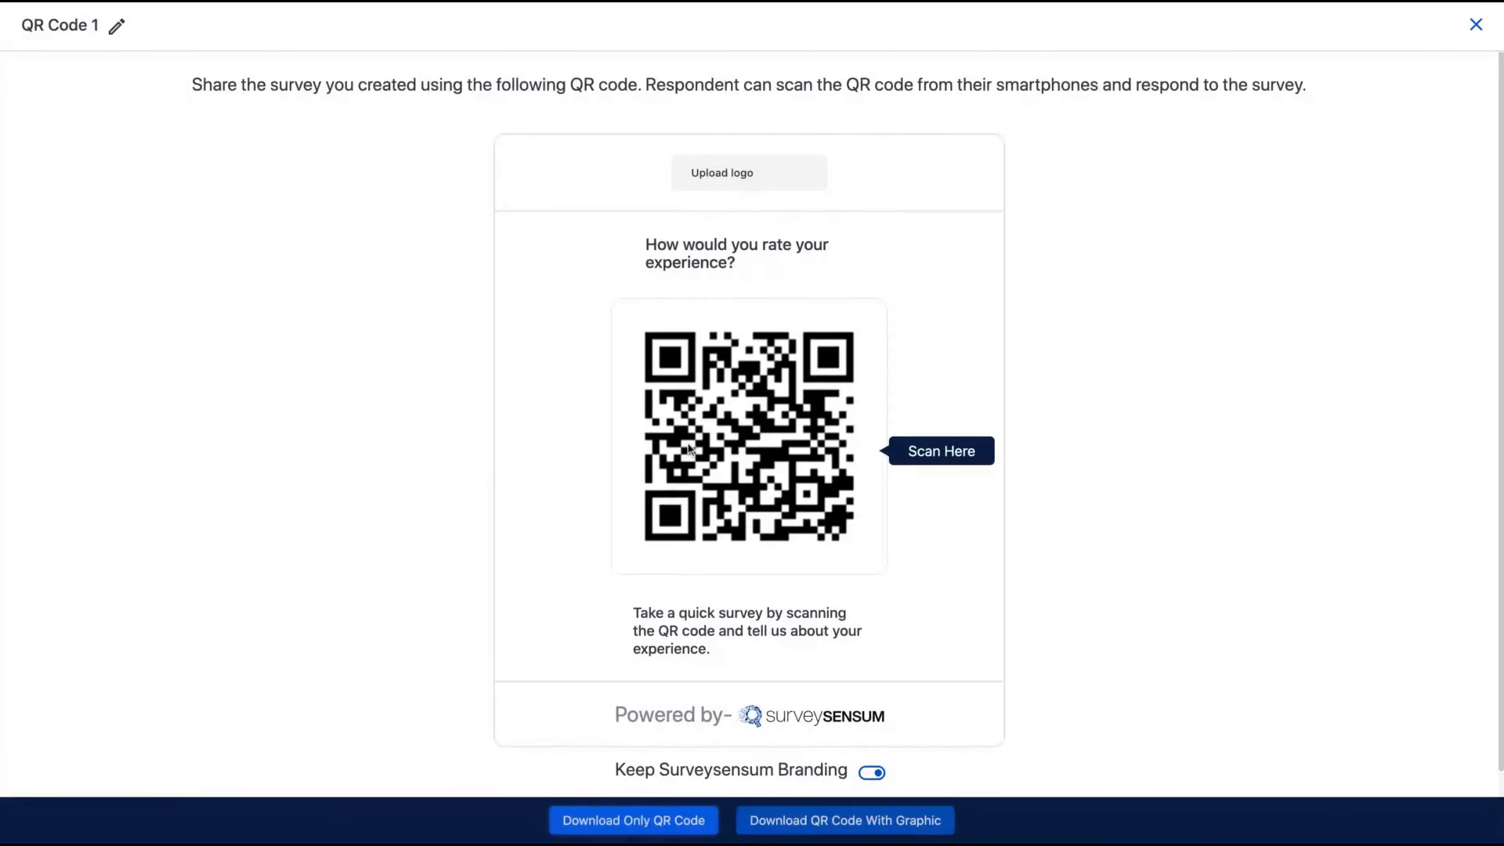
left_click(1475, 24)
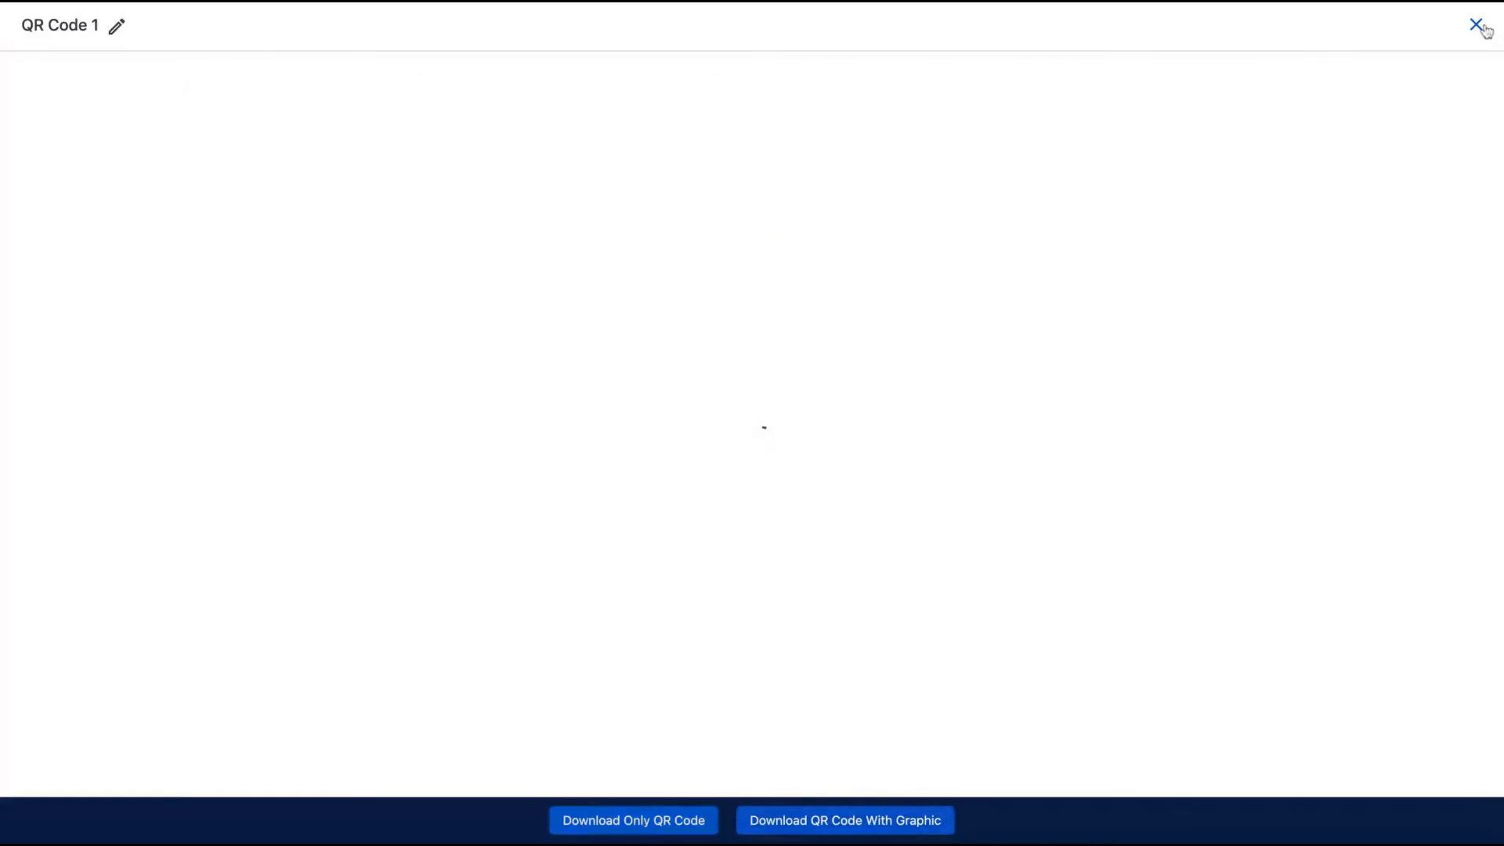
Start a website embed, preview the Side bar layout, choose Full screen, and look over its Targeting and Review and activate sections
left_click(1116, 254)
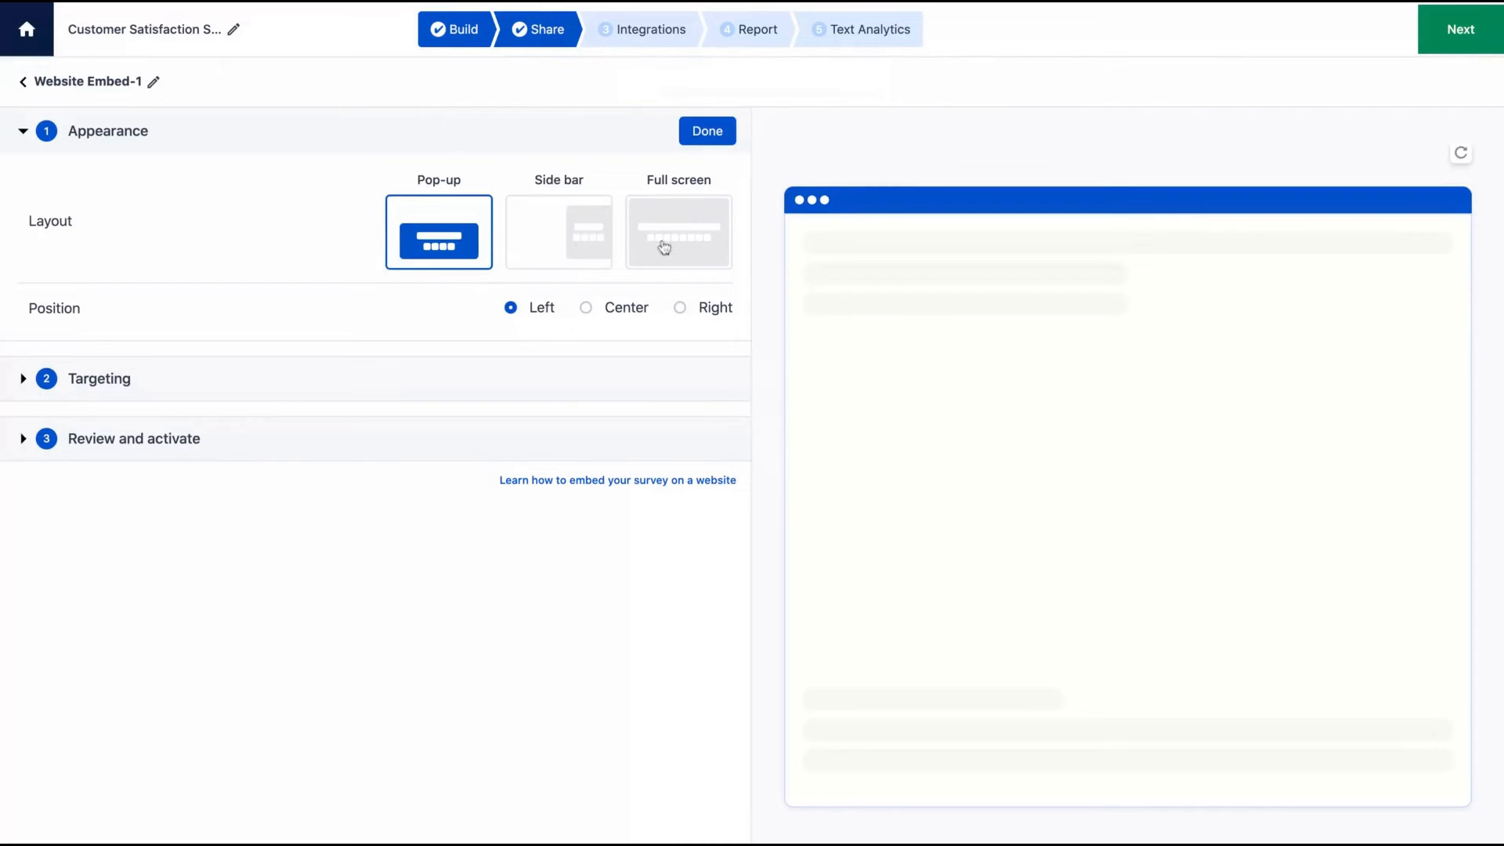
left_click(572, 262)
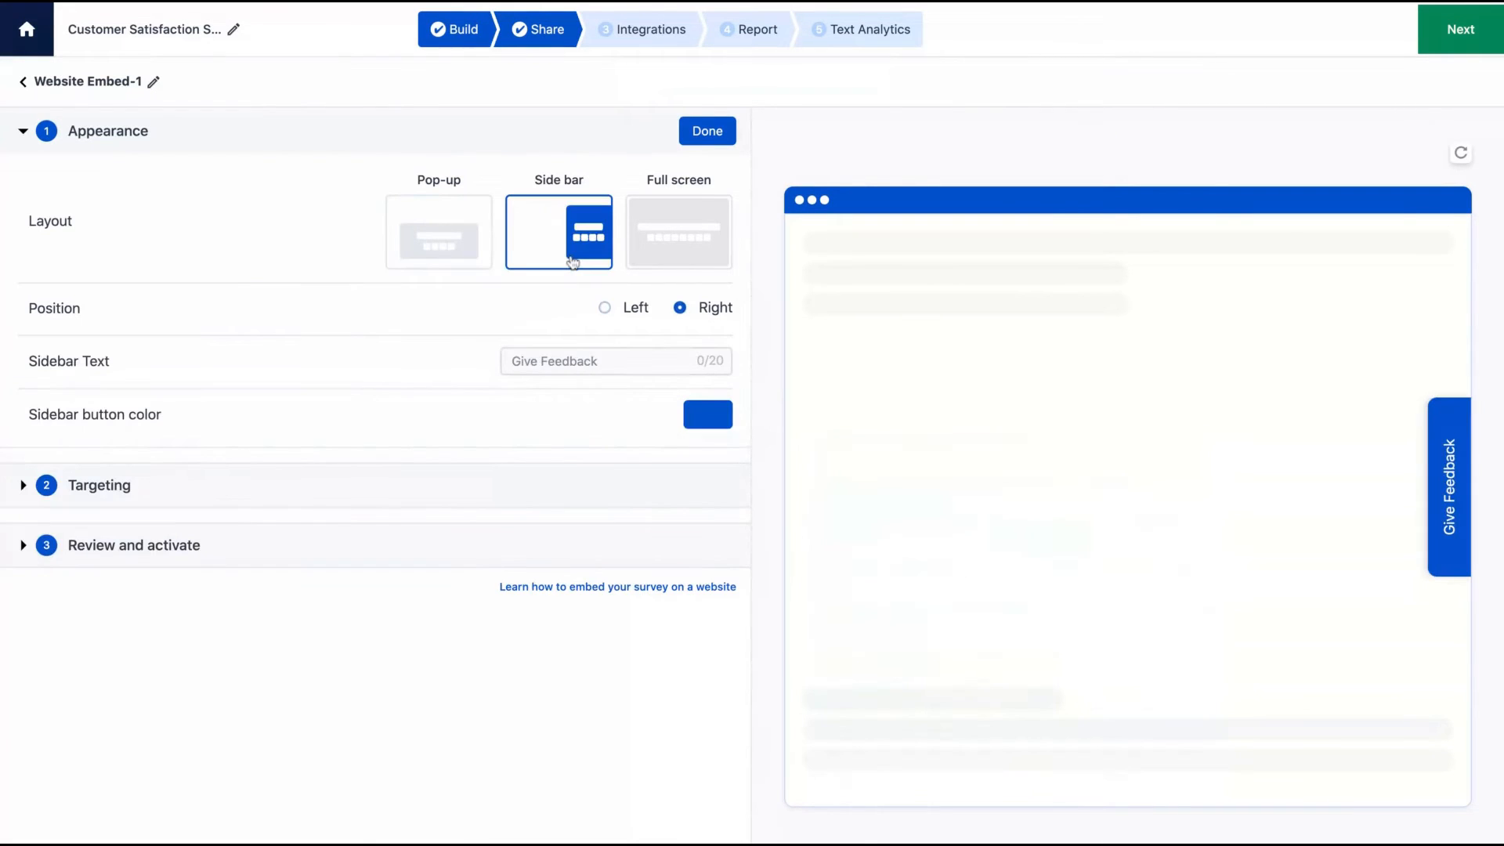
left_click(1446, 557)
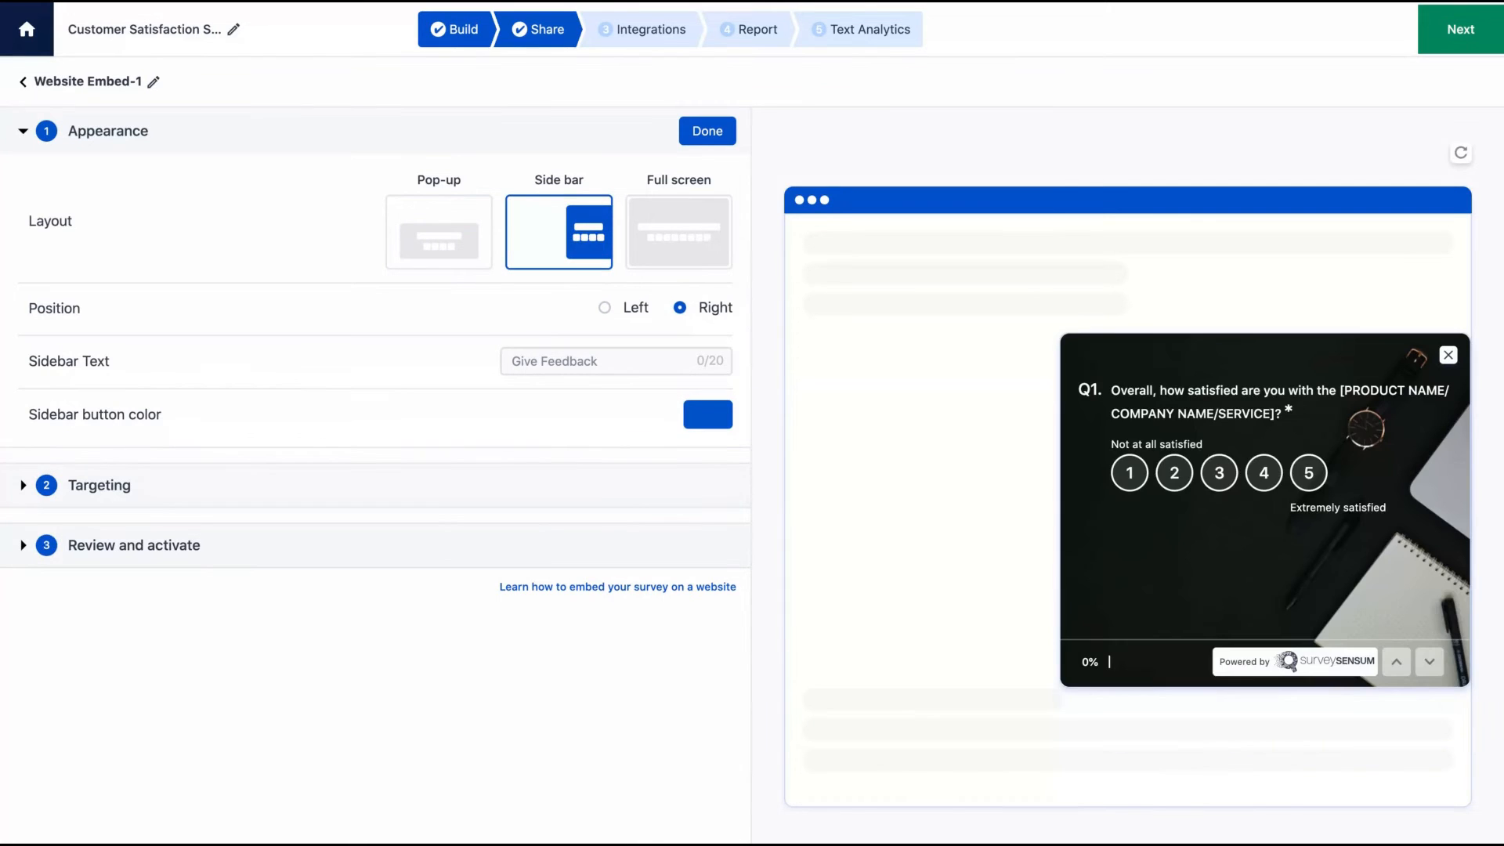
left_click(678, 232)
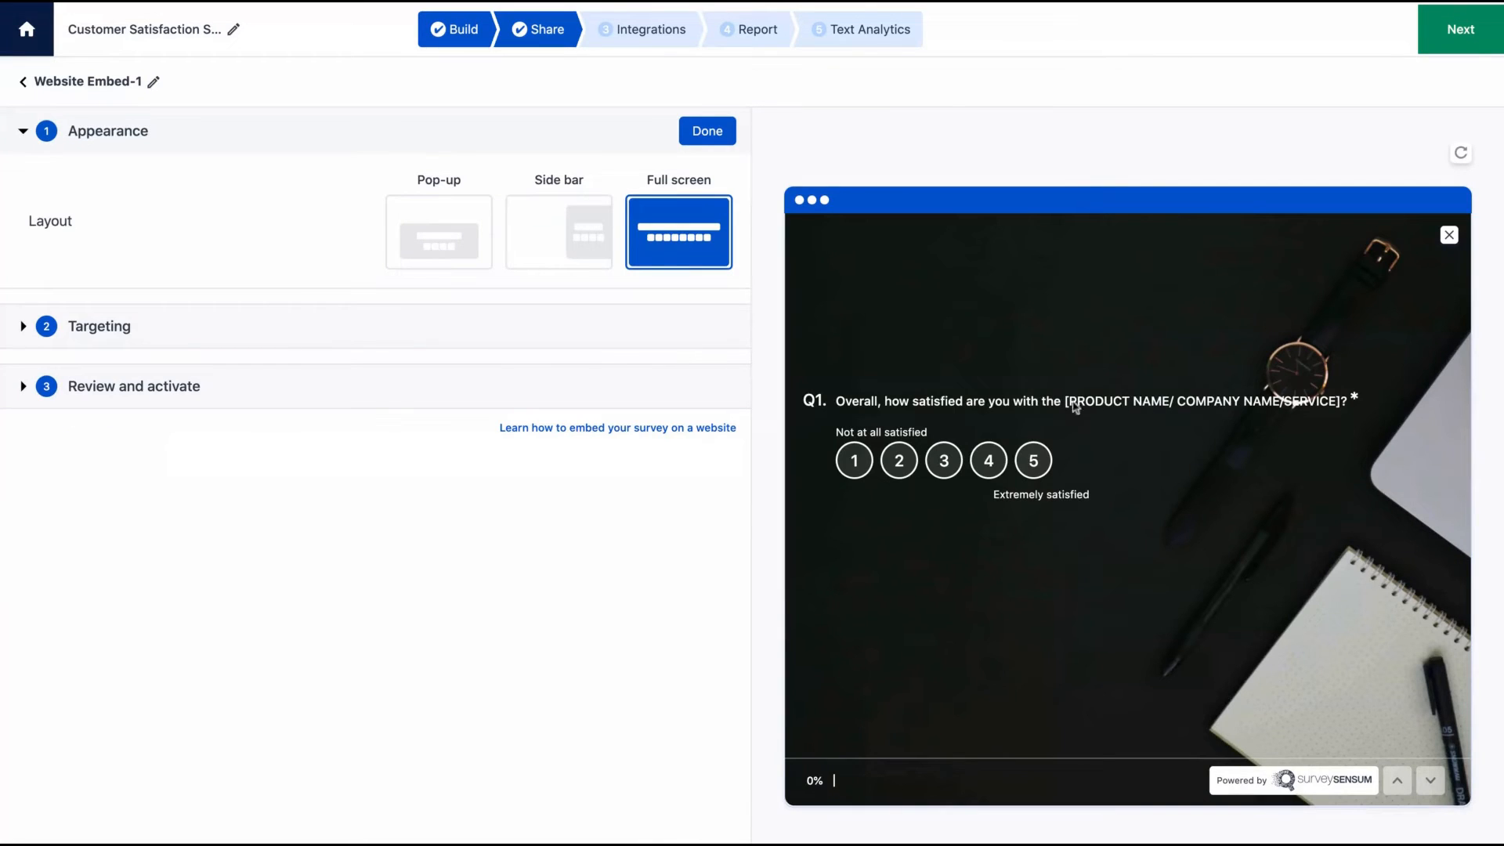
left_click(17, 330)
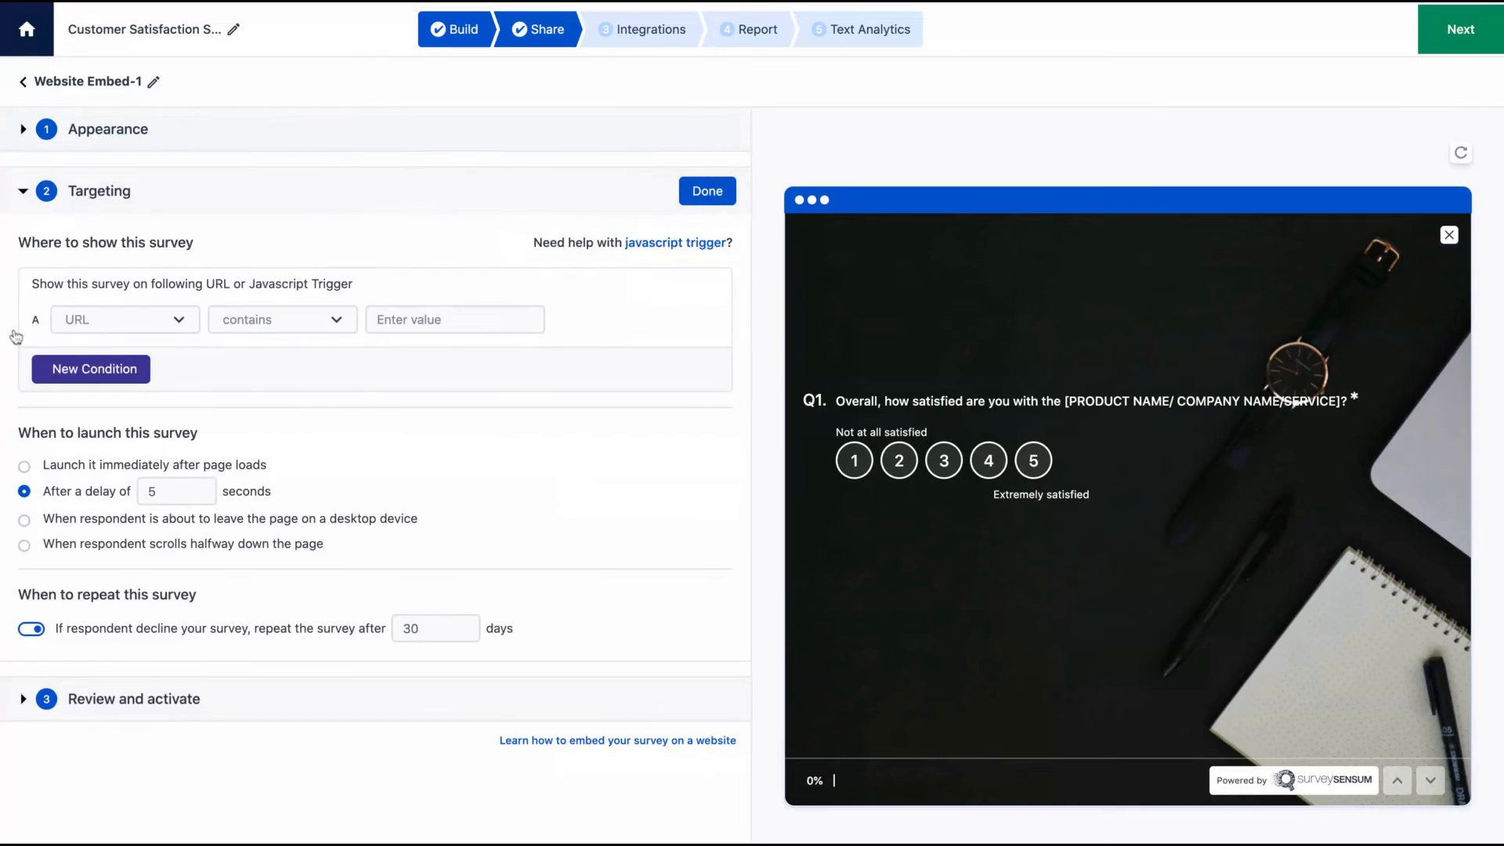
left_click(22, 716)
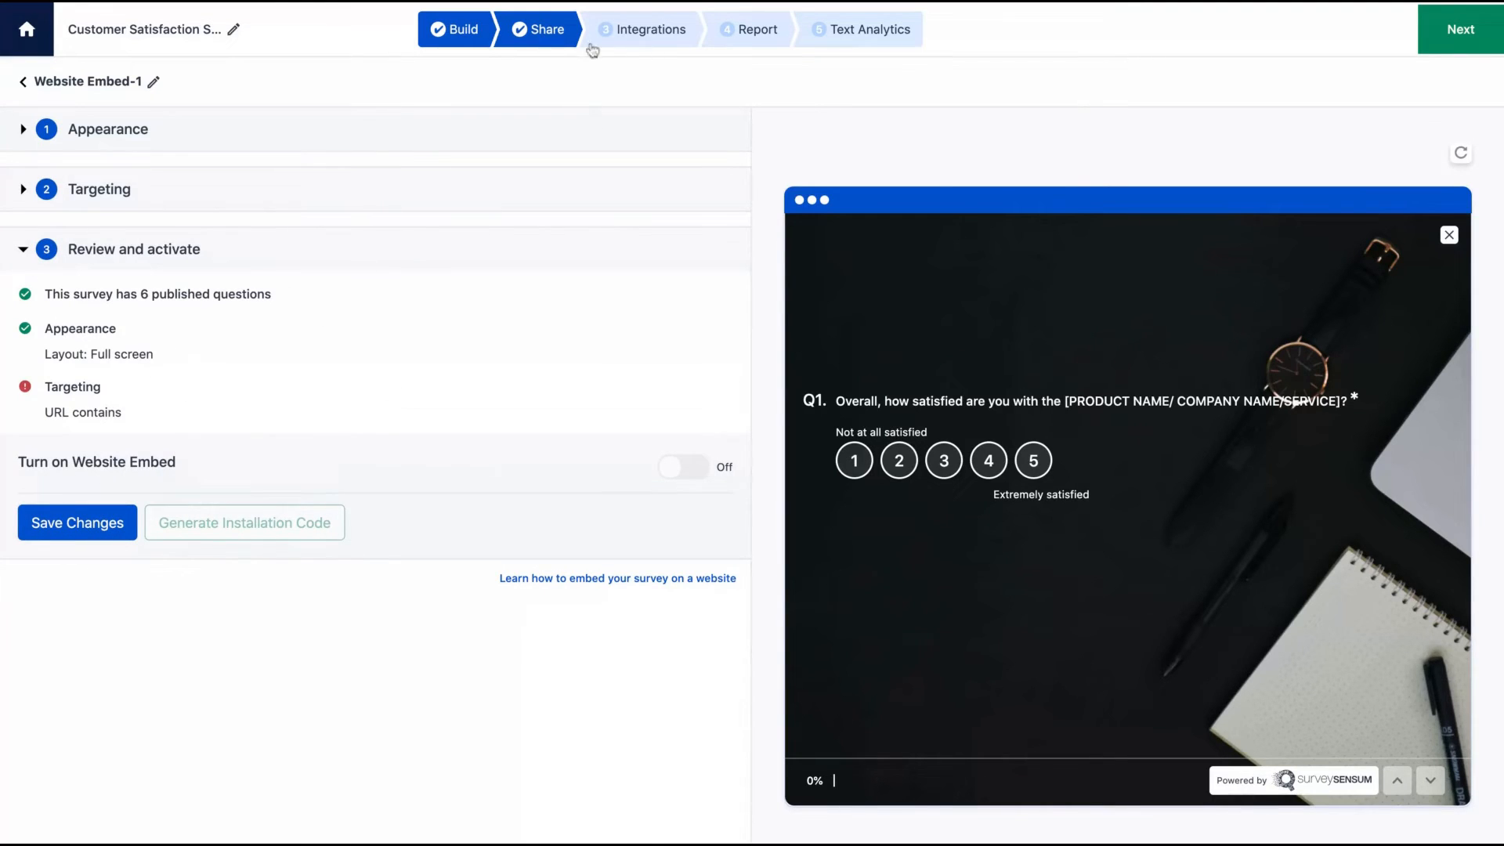
Return to the sharing channels, check the share summary, and look through the survey's Integrations, Report and Text Analytics stages
left_click(573, 39)
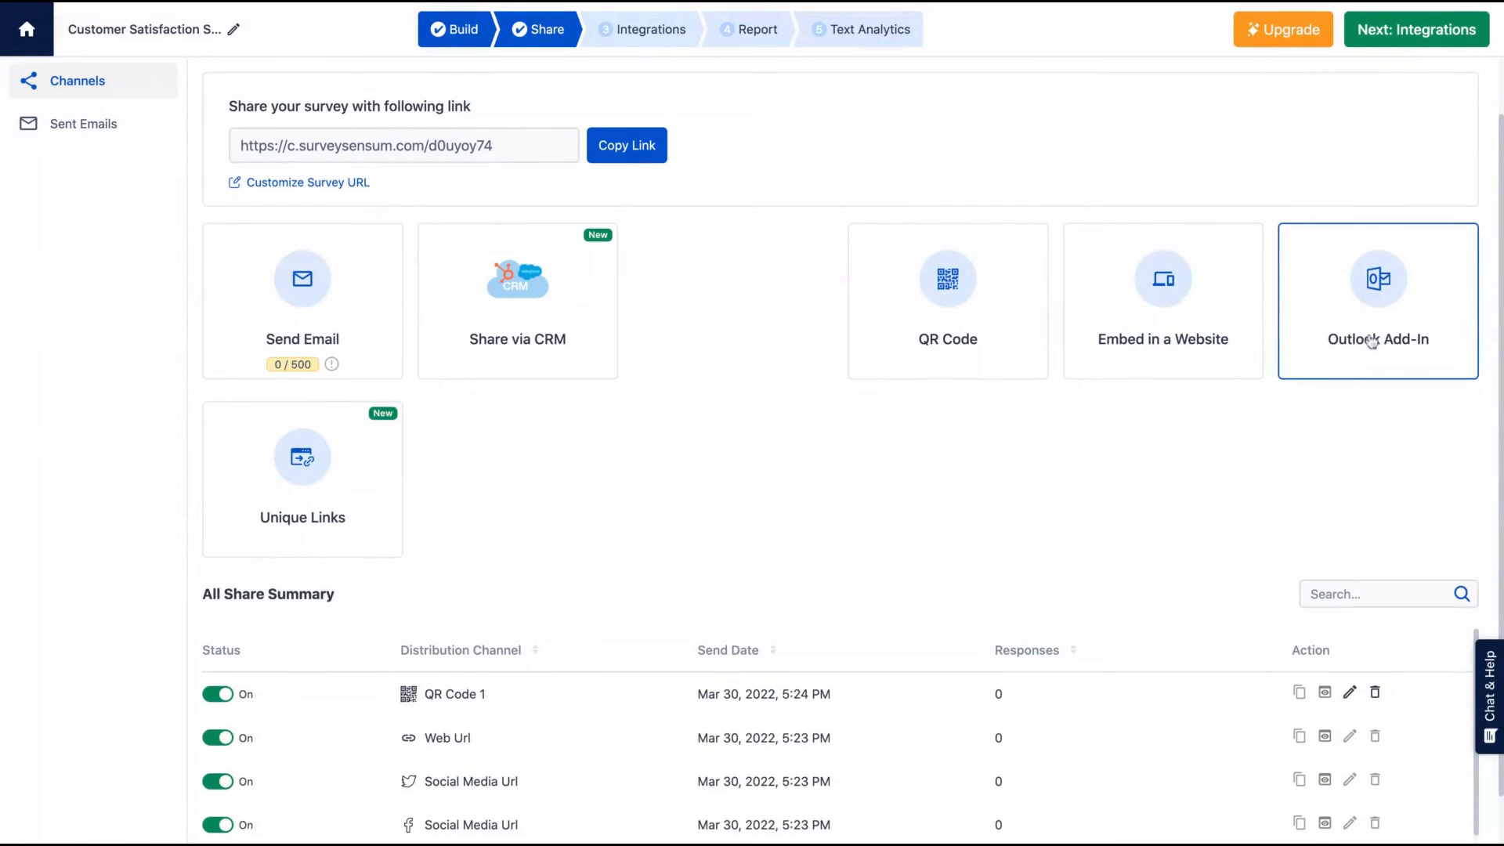
scroll(850, 552, "down", 1)
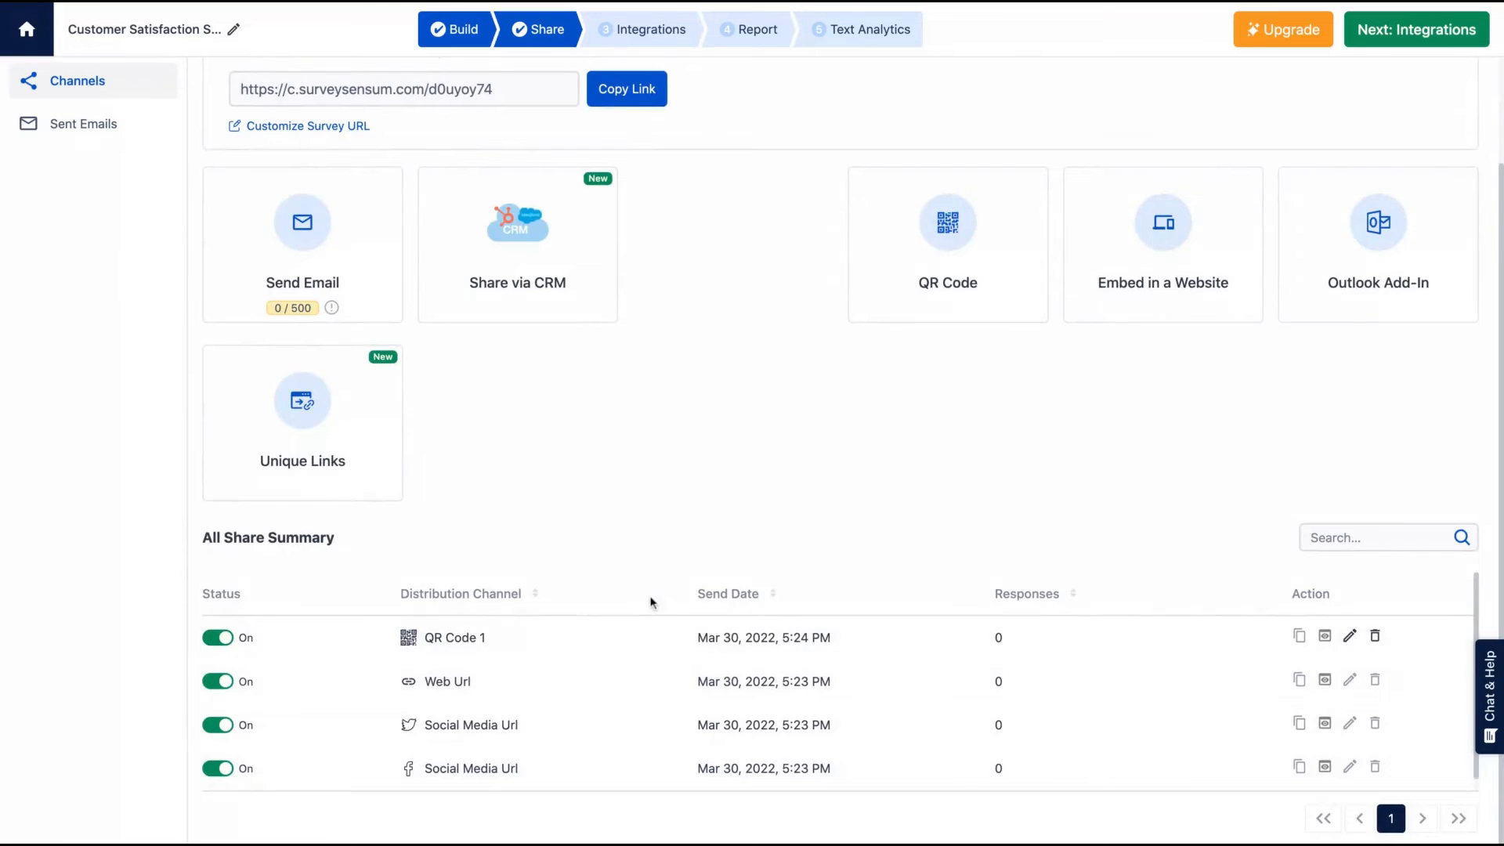
scroll(510, 453, "up", 2)
left_click(641, 26)
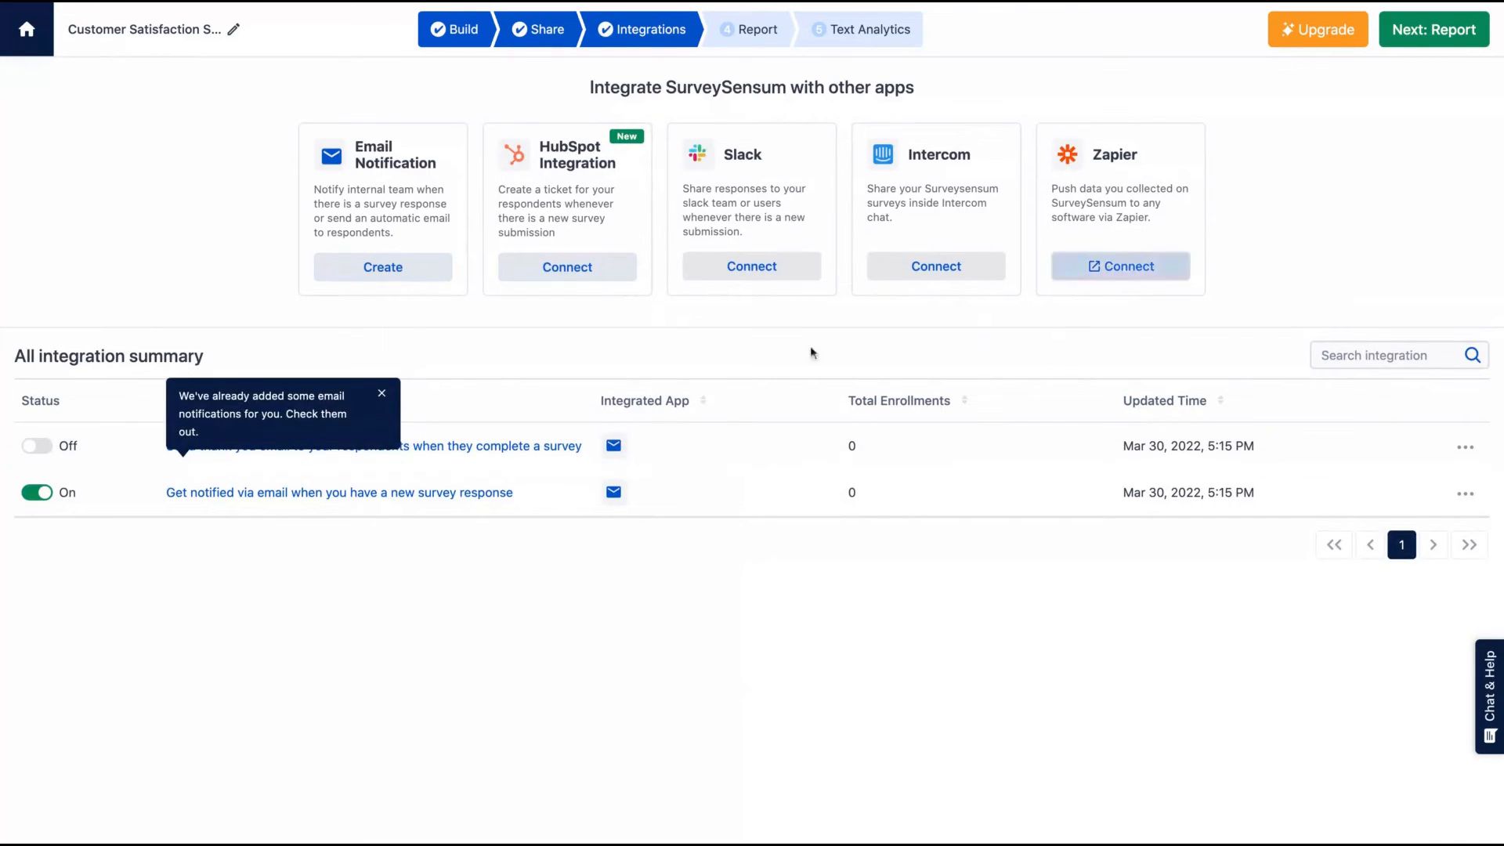
left_click(755, 35)
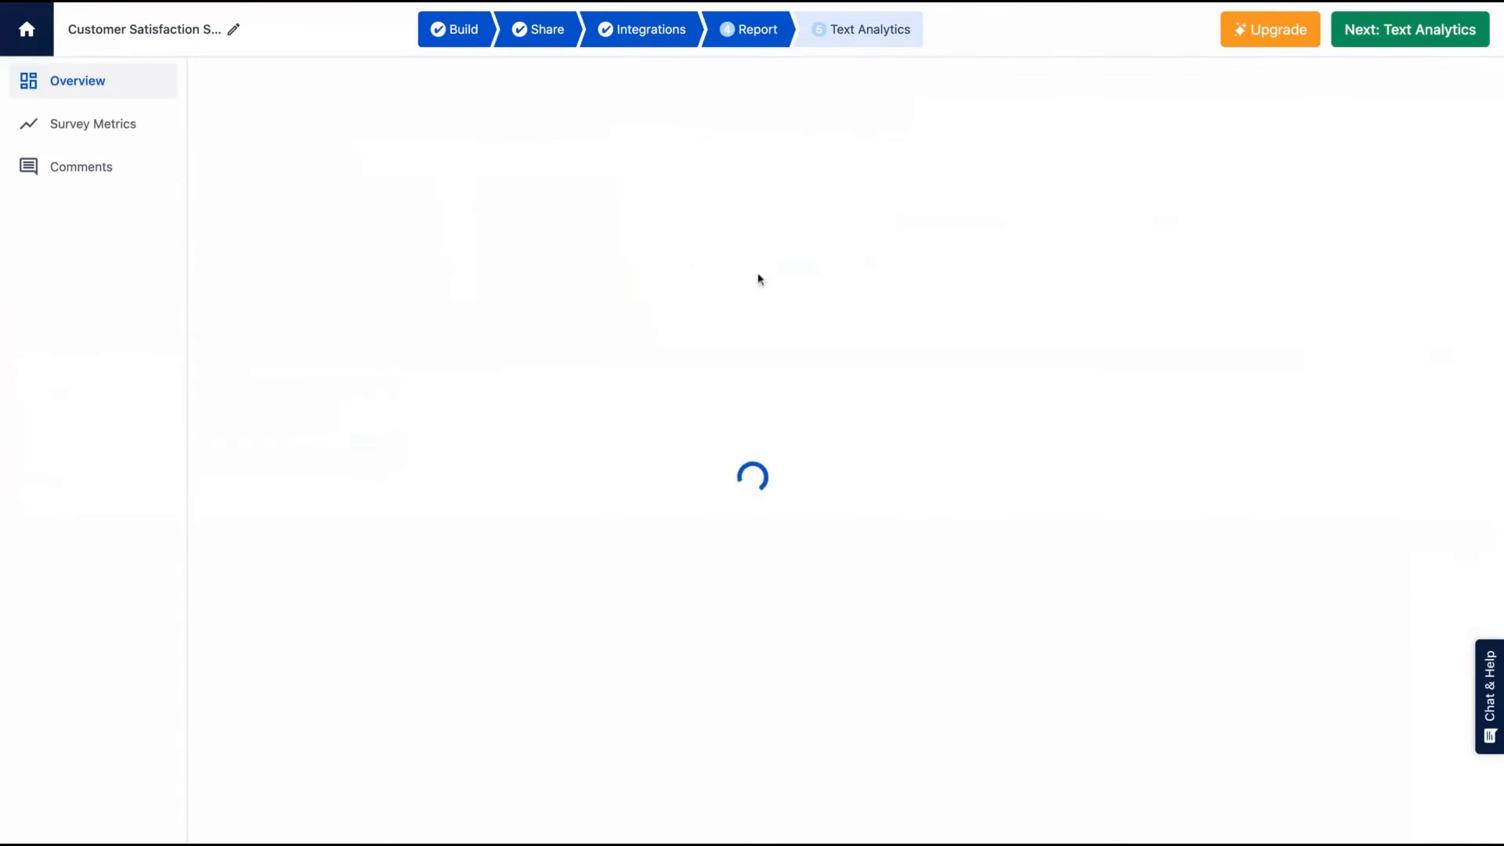
left_click(854, 32)
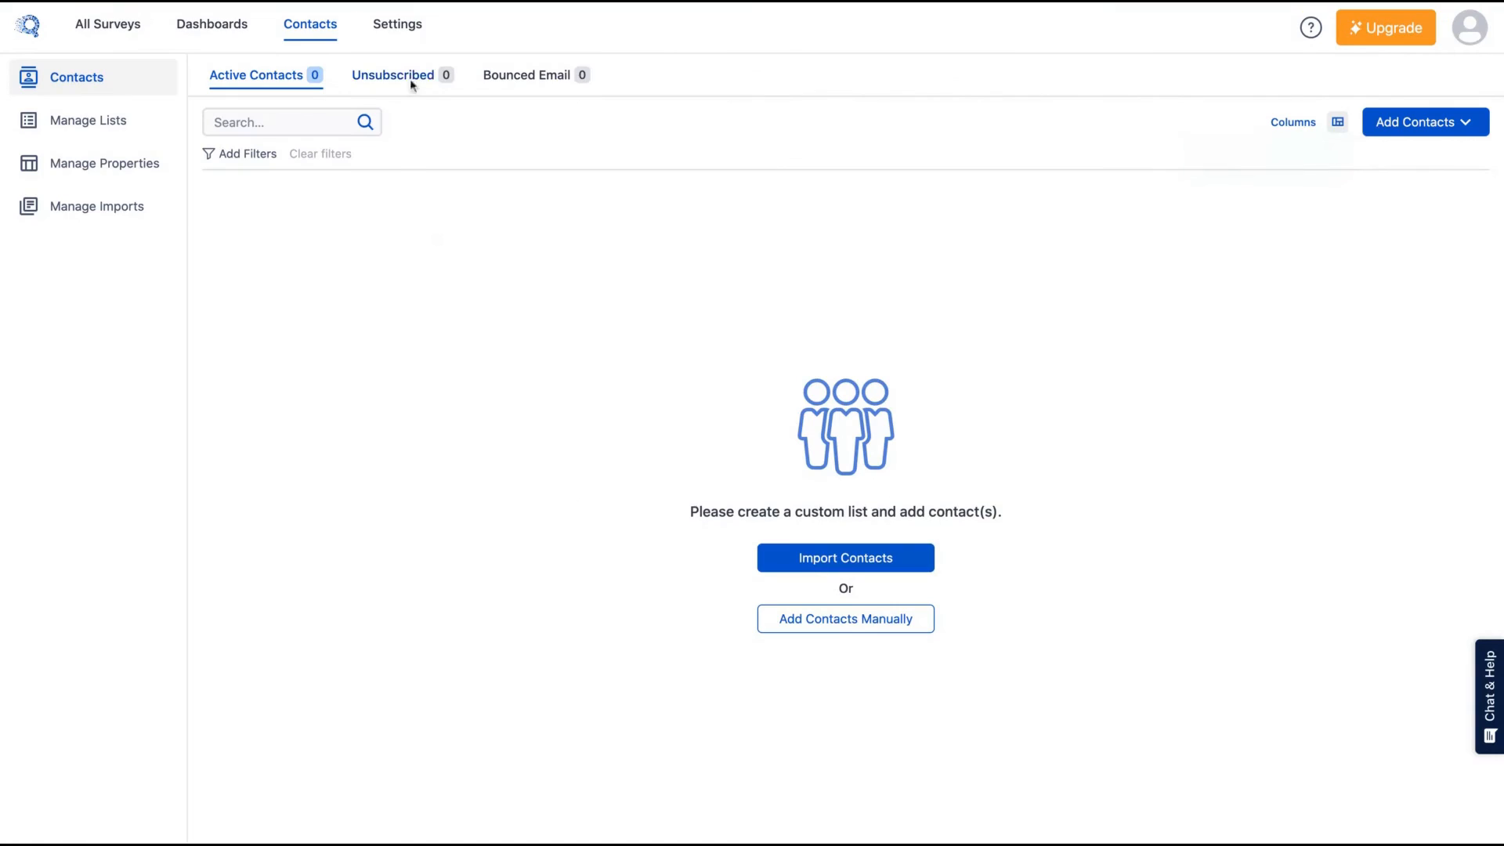
Look at the two ways of adding contacts, the CSV import page and the manual contact form, closing each without saving
left_click(1458, 122)
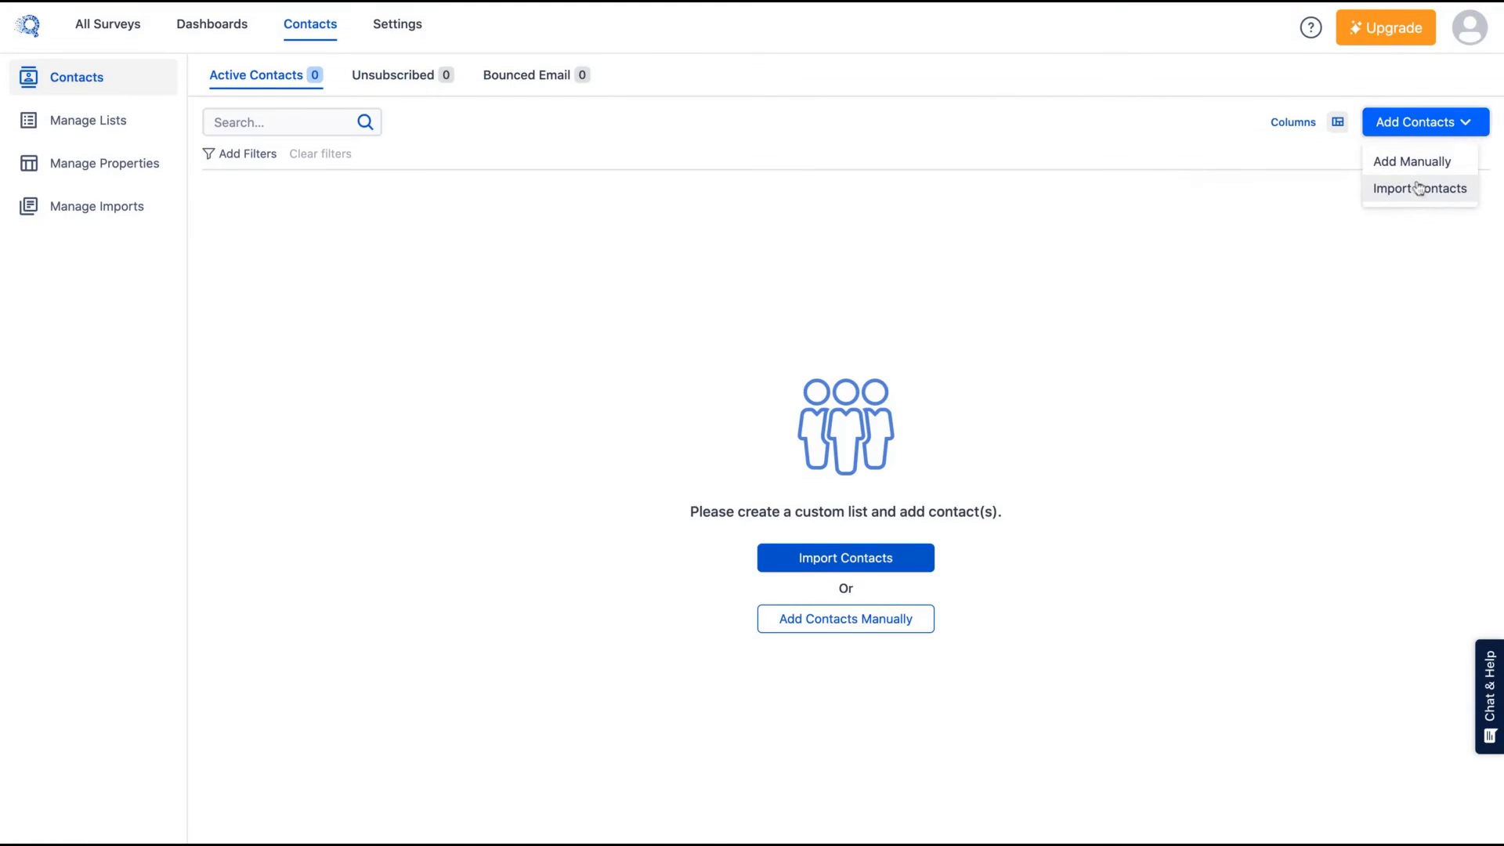
left_click(1419, 188)
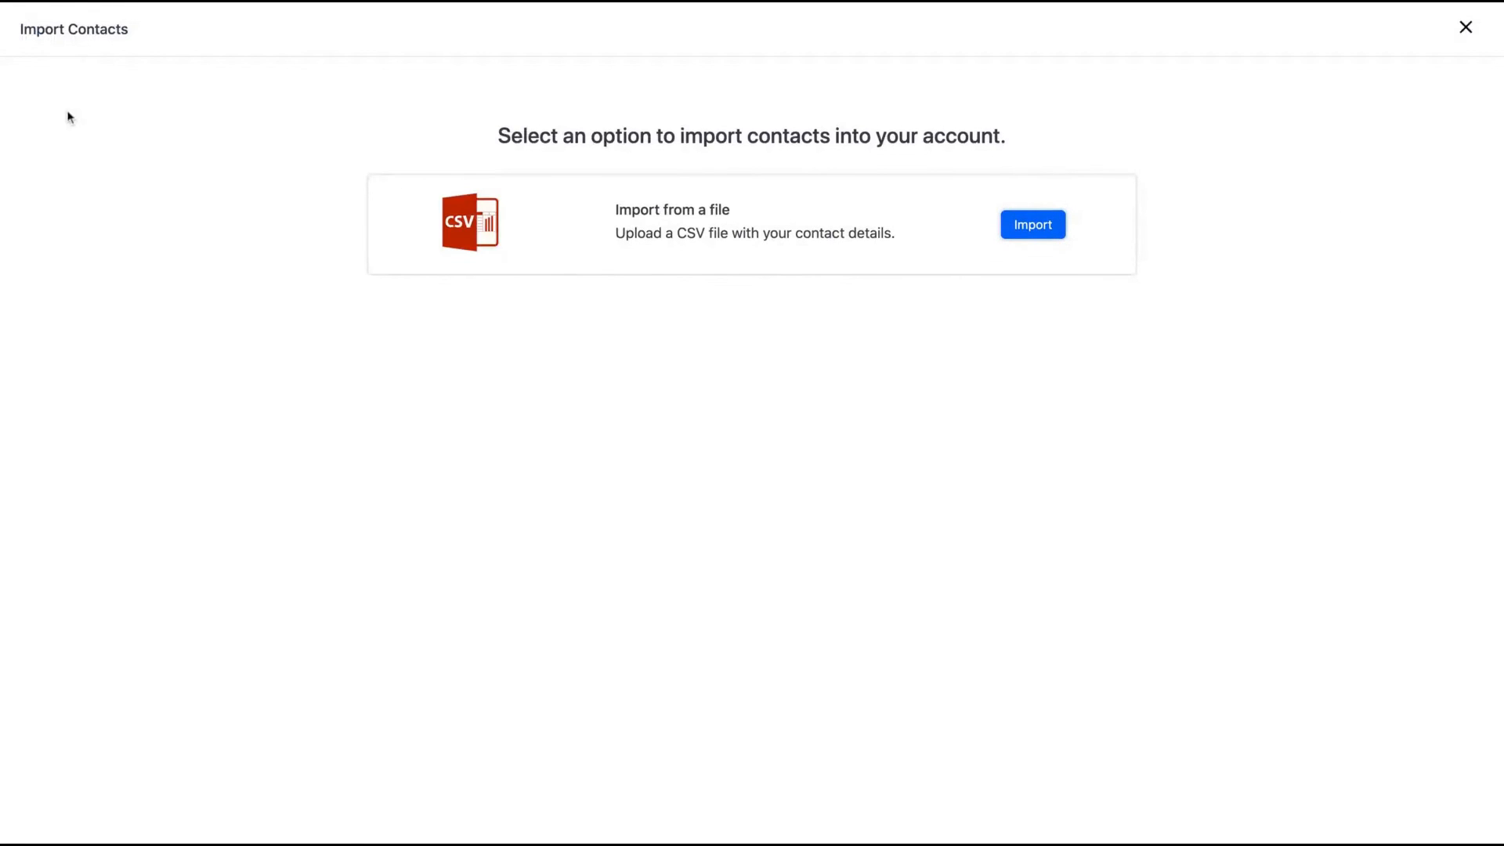
left_click(1476, 33)
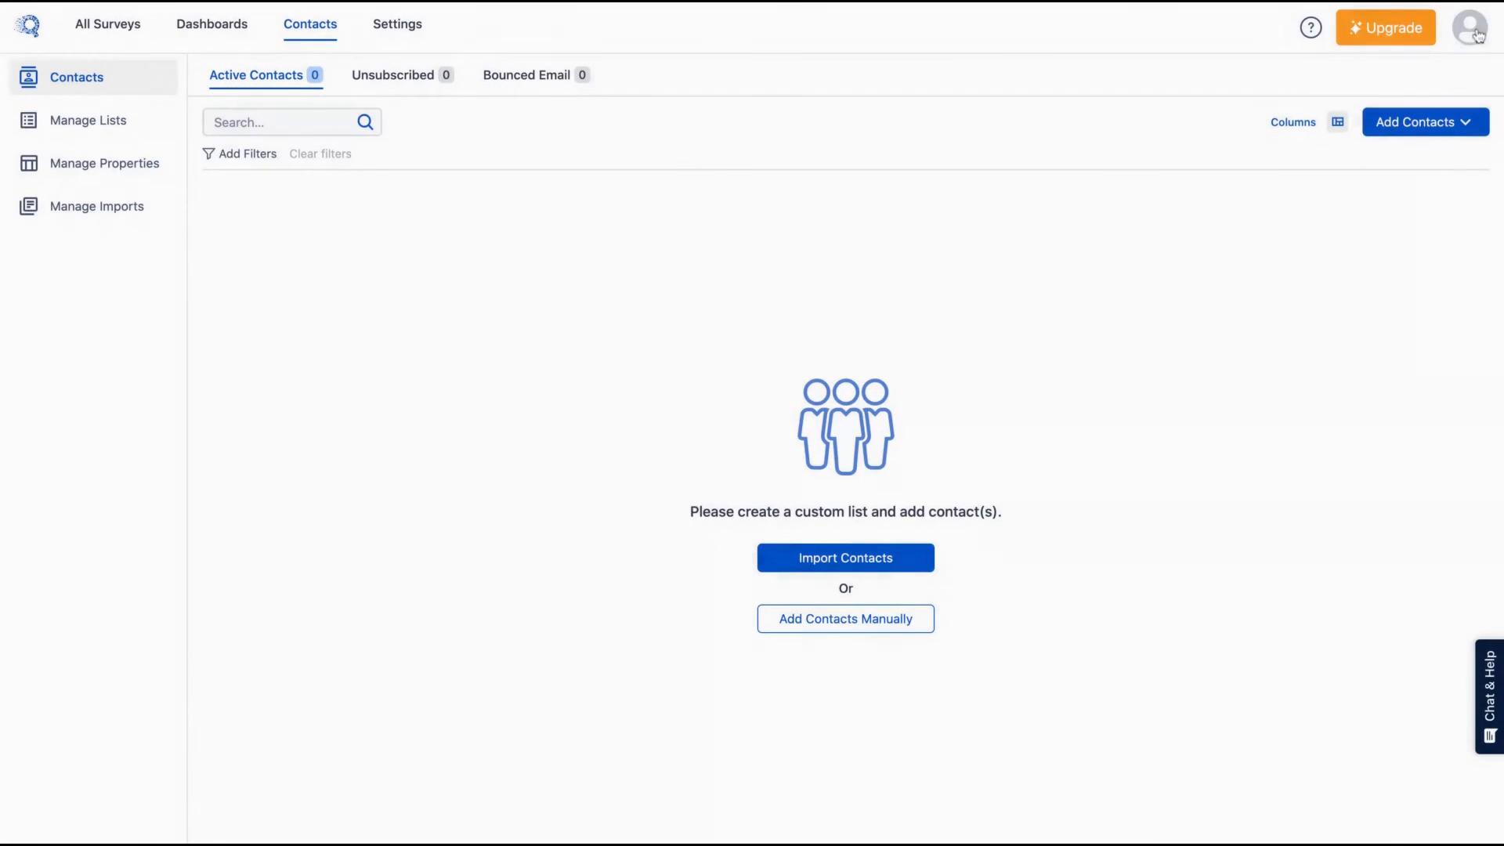
left_click(1450, 137)
left_click(1430, 160)
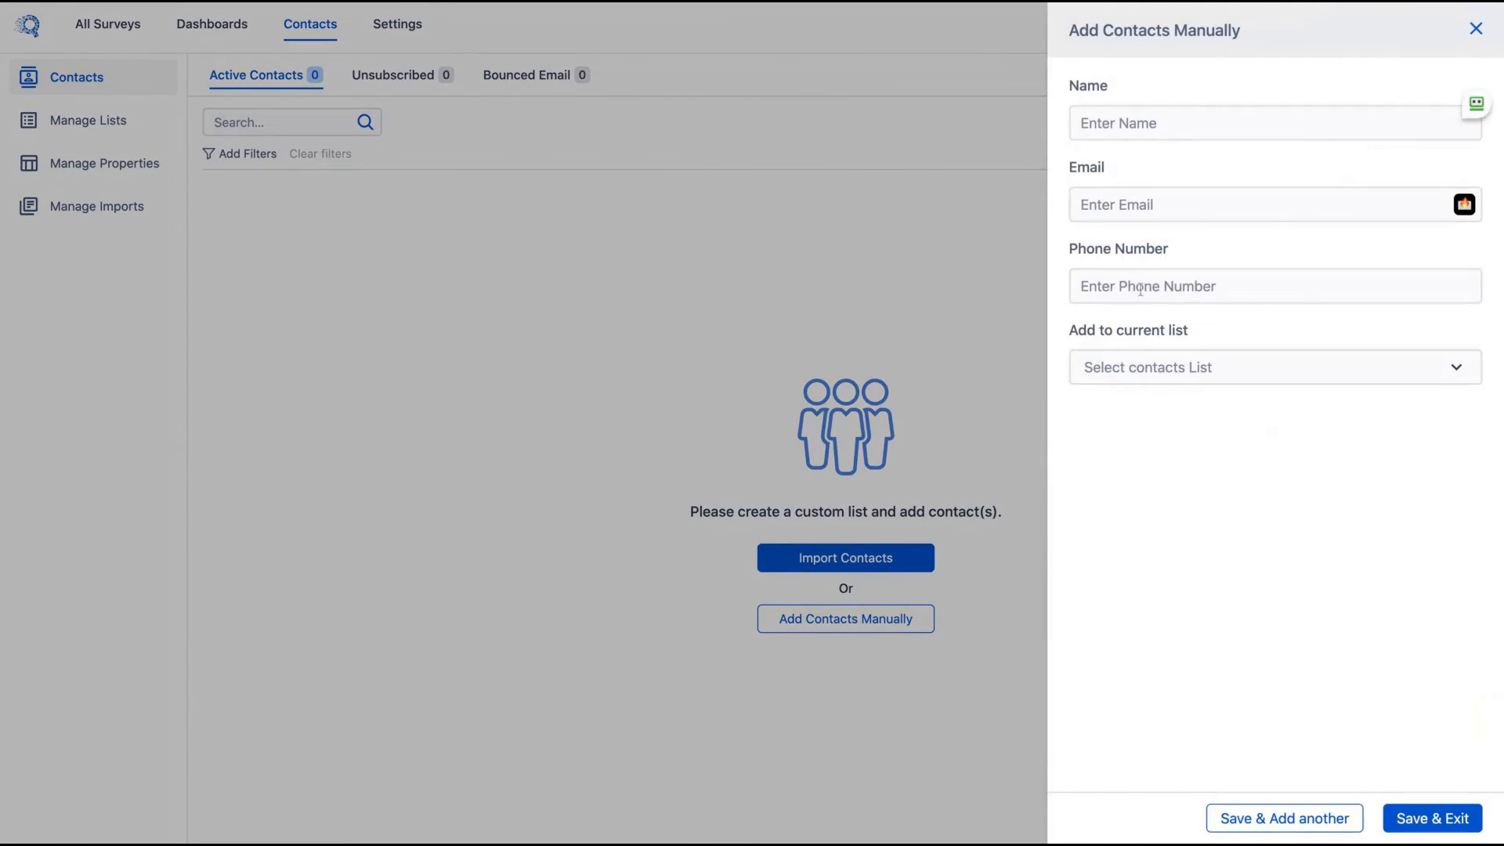
left_click(1473, 27)
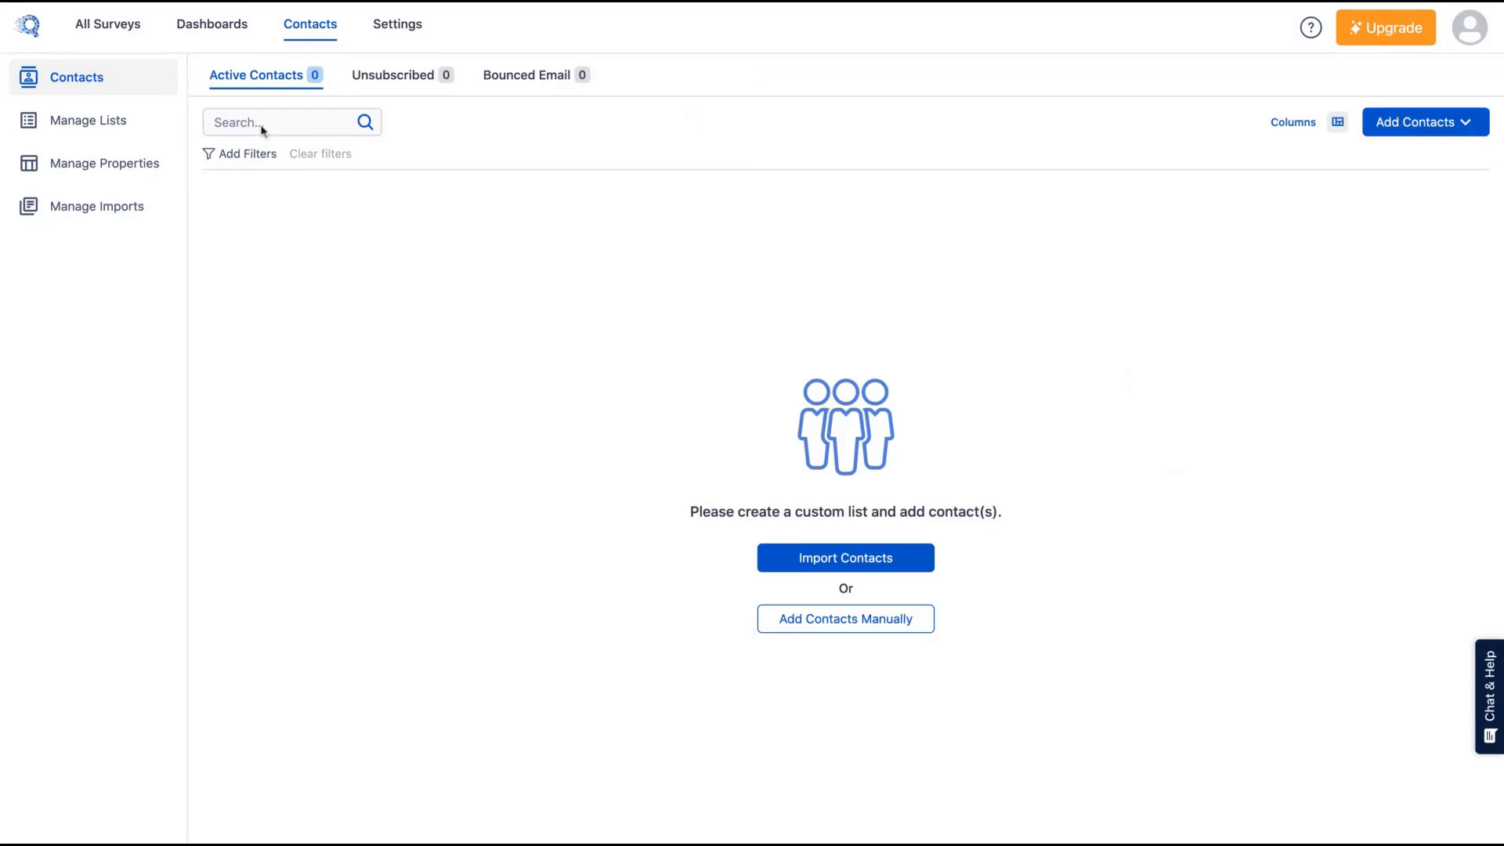
Start a new survey, browse the Employee Experience and Product Experience templates, and create a survey from the Website Exit template
left_click(107, 33)
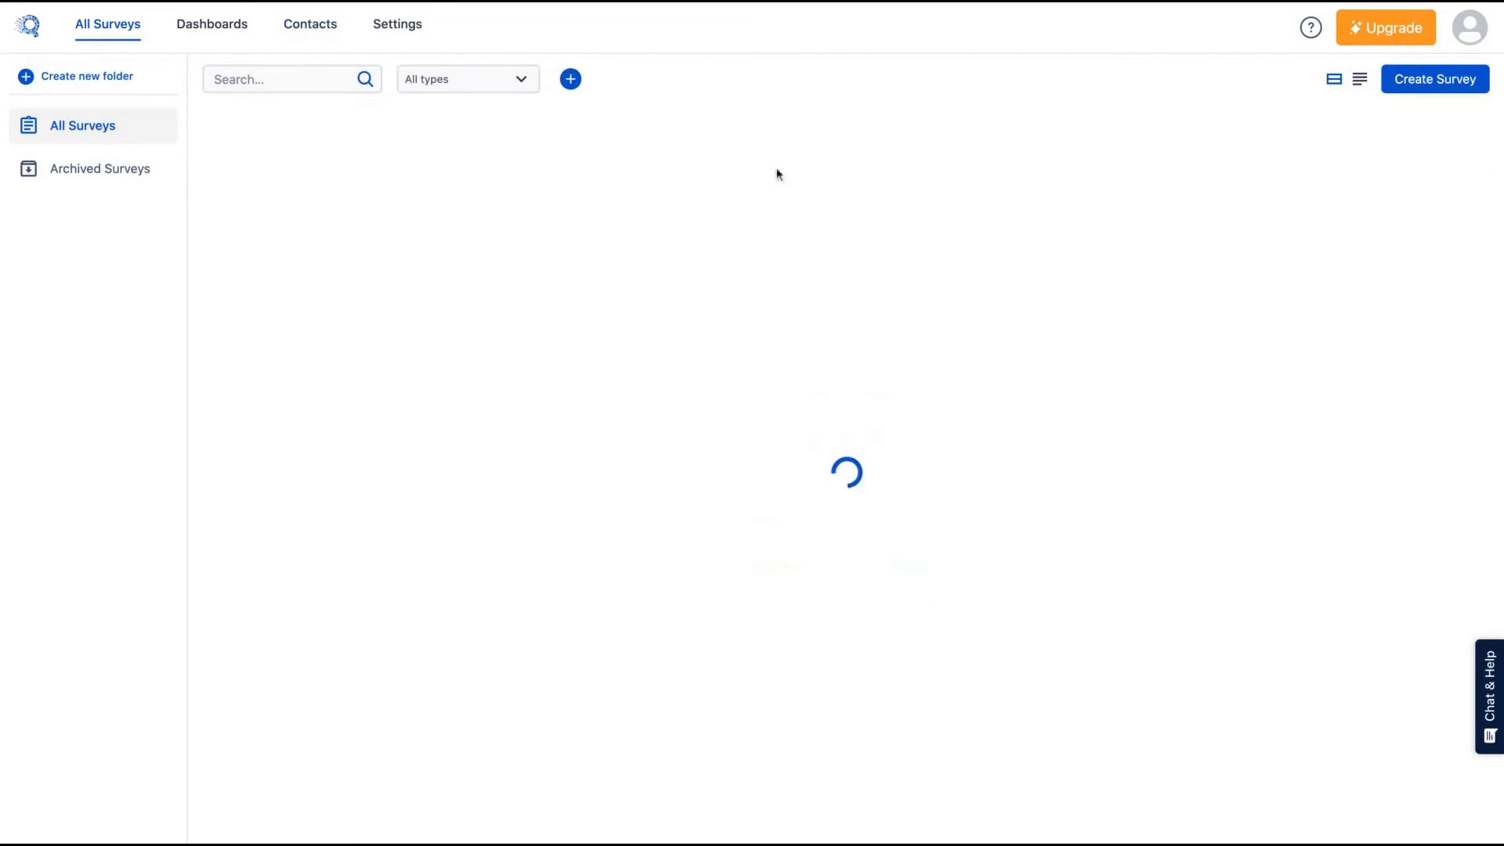
left_click(1416, 89)
left_click(126, 311)
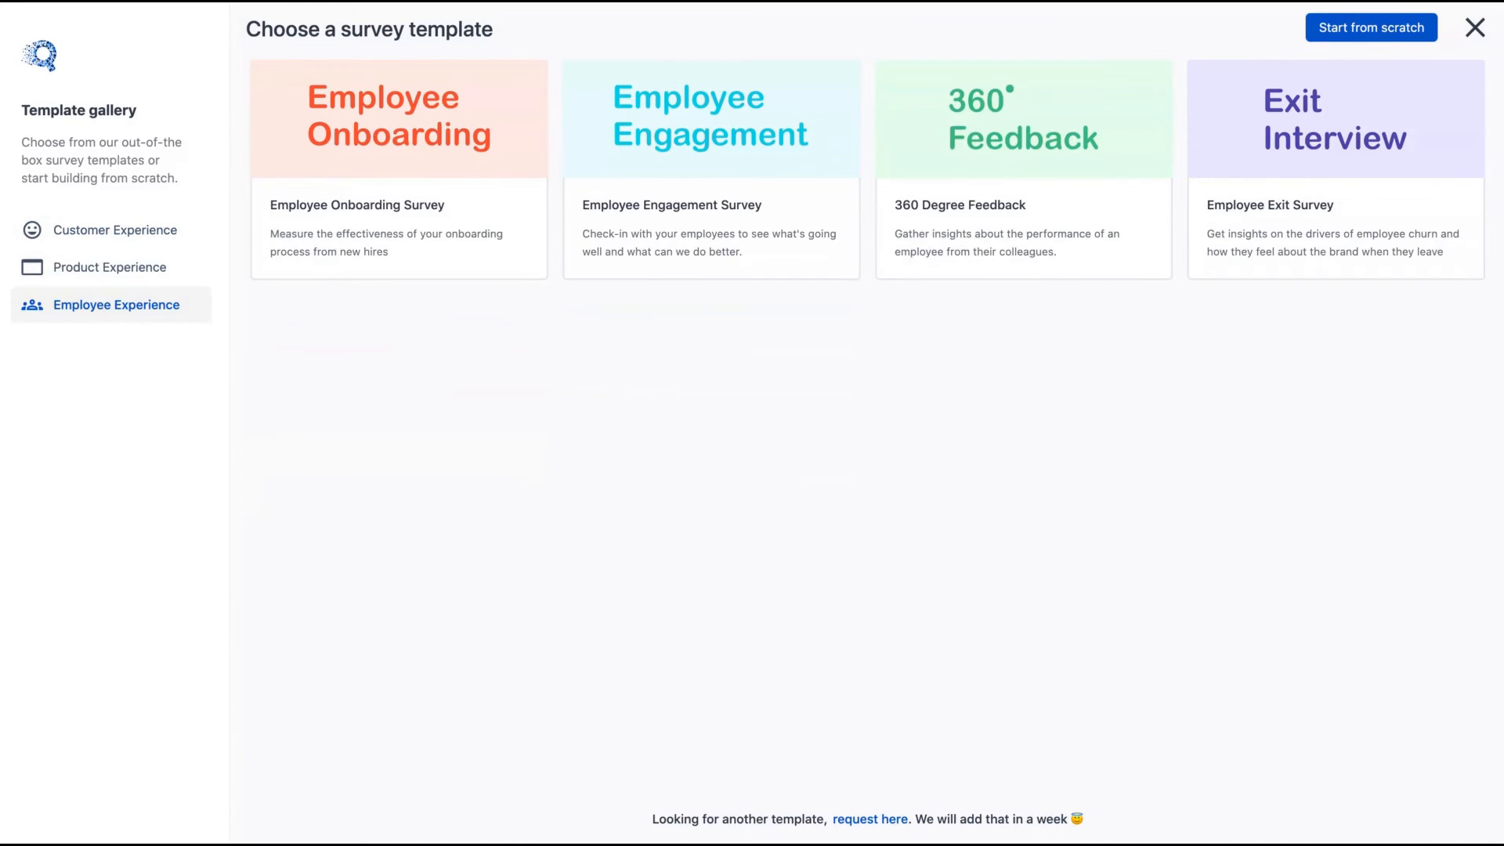
left_click(61, 284)
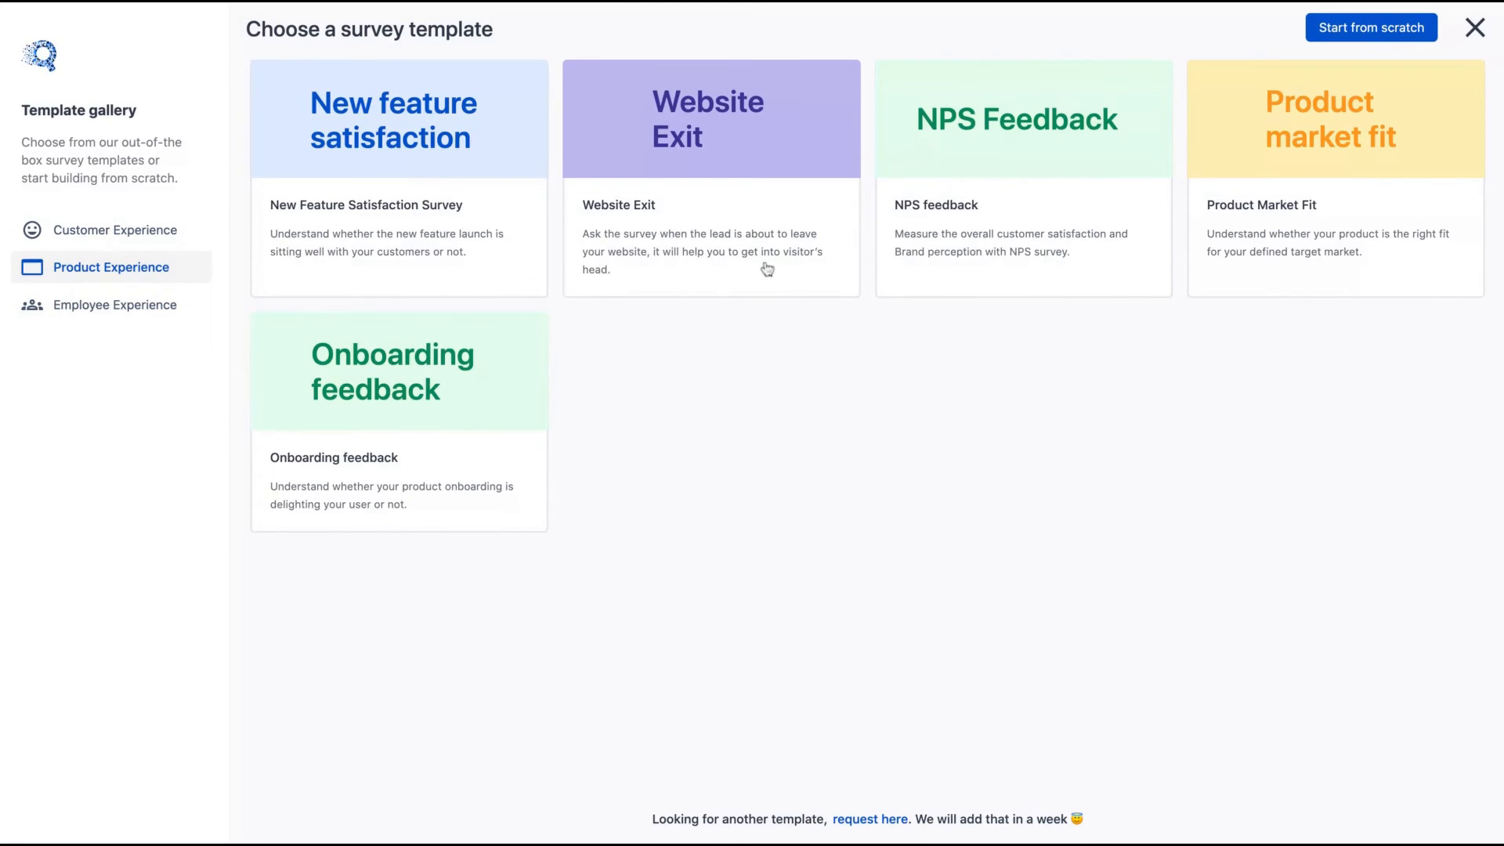
left_click(705, 158)
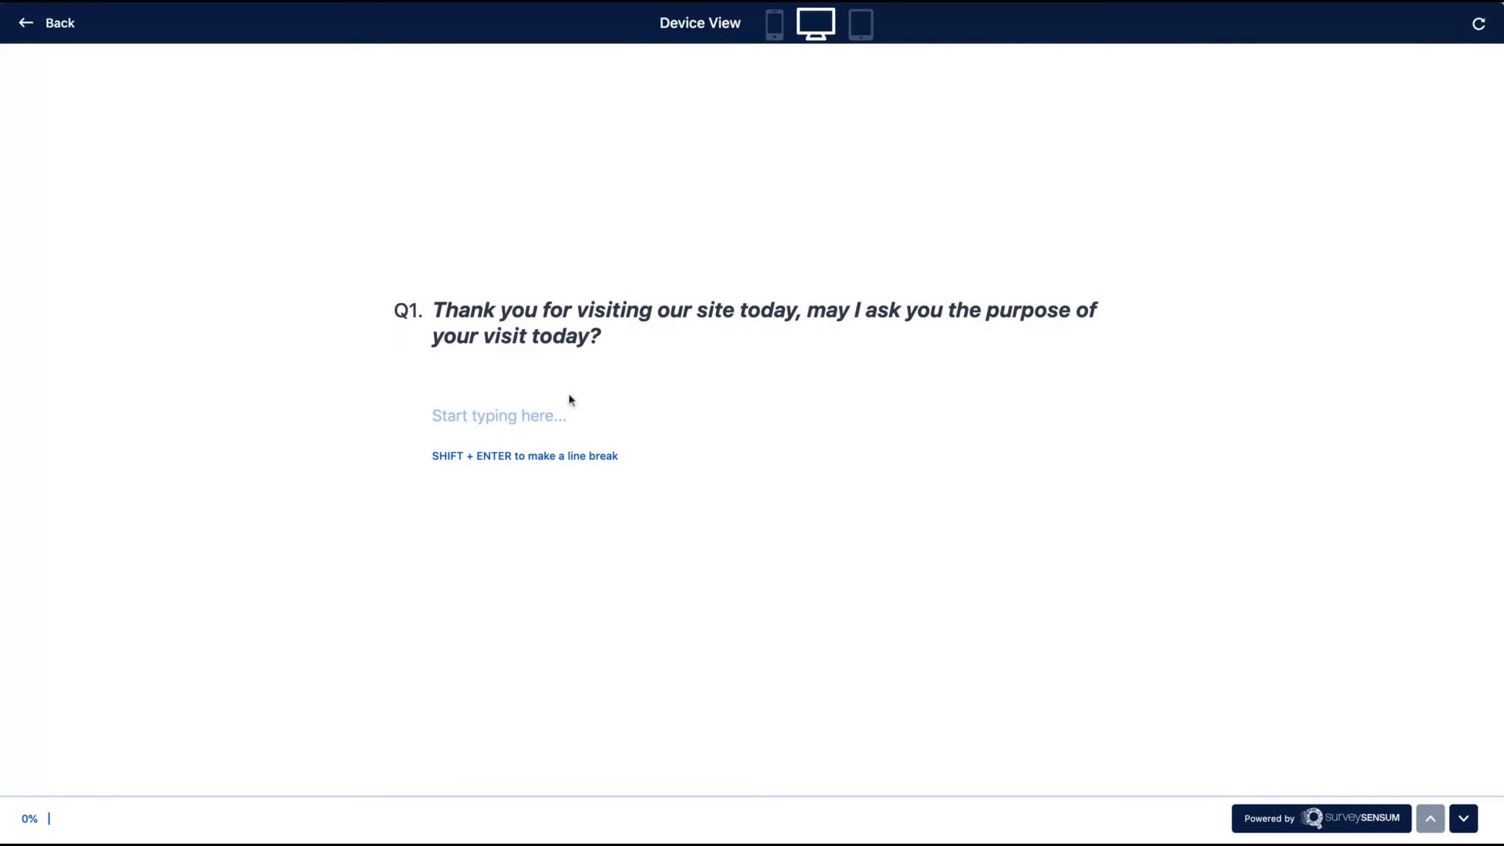
Test the Website Exit survey preview: answer Q1 with "Reading prod", choose Yes for Q2.2 and Q3, and examine the email question
left_click_drag(459, 309, 600, 337)
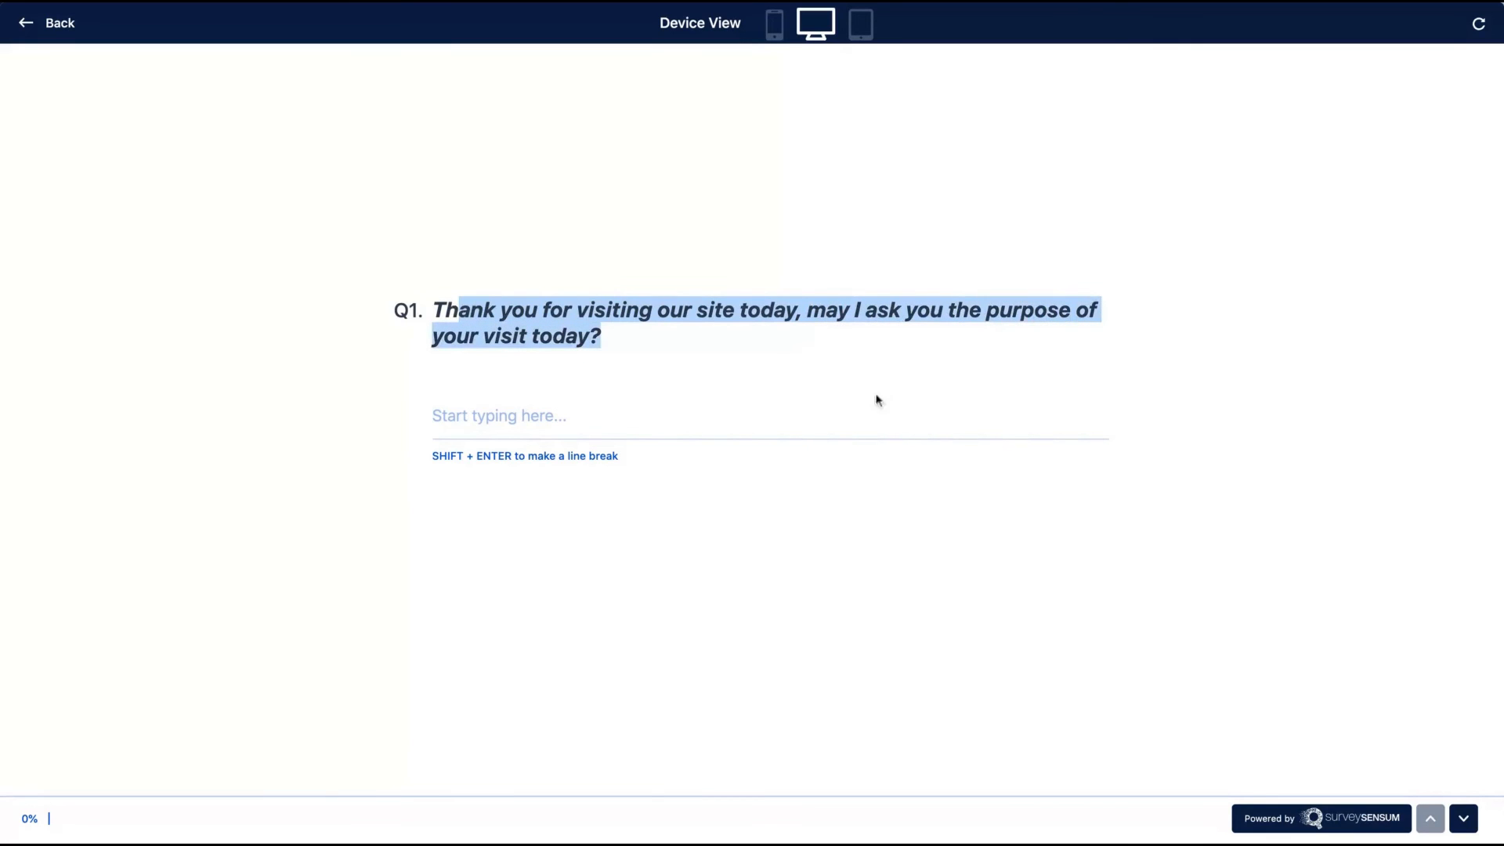
left_click(598, 414)
type("Readi")
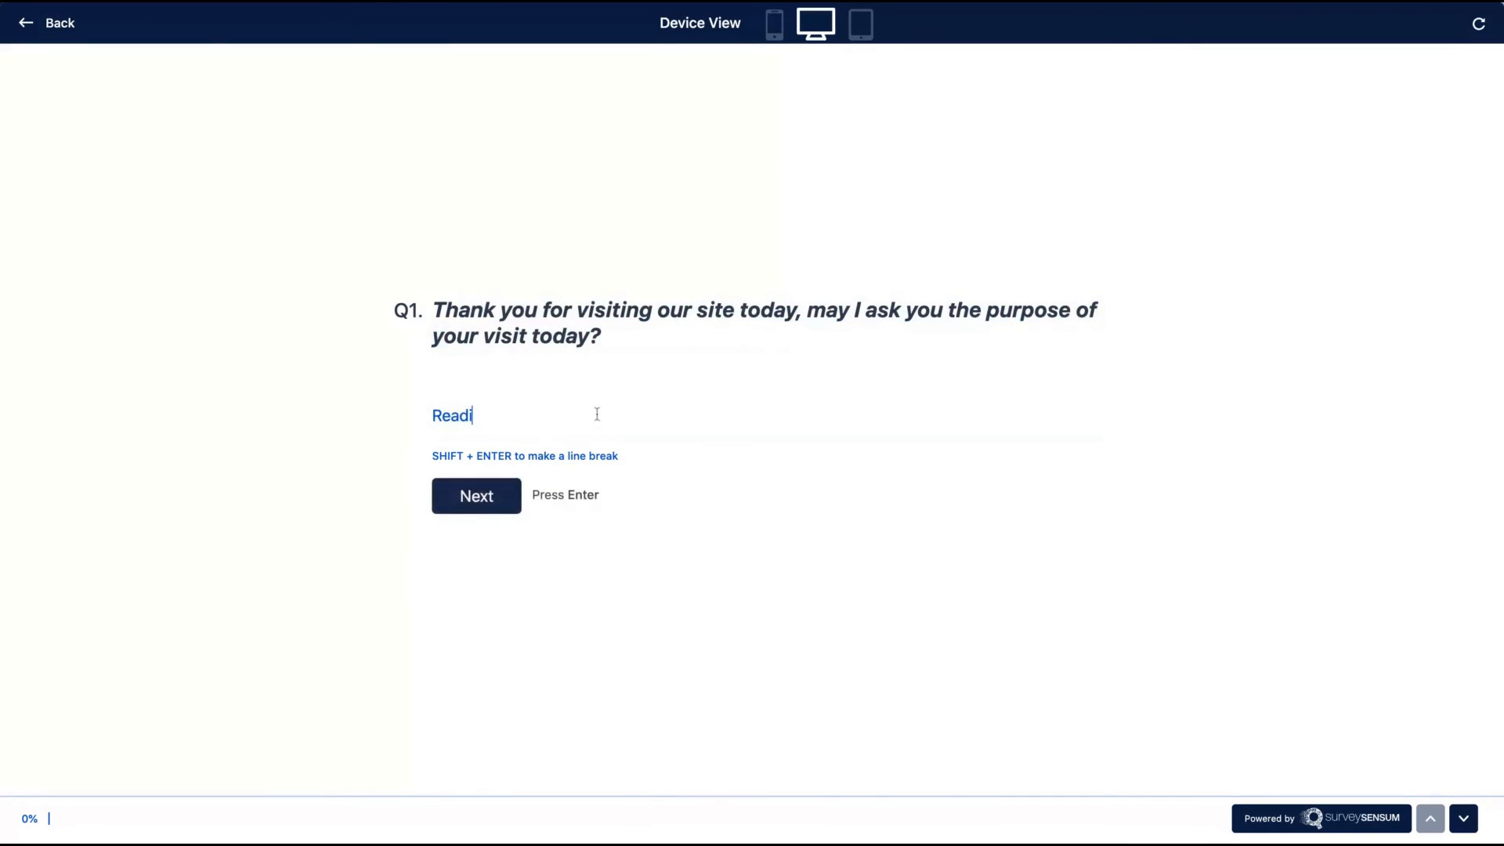
type("ng prod")
key("Return")
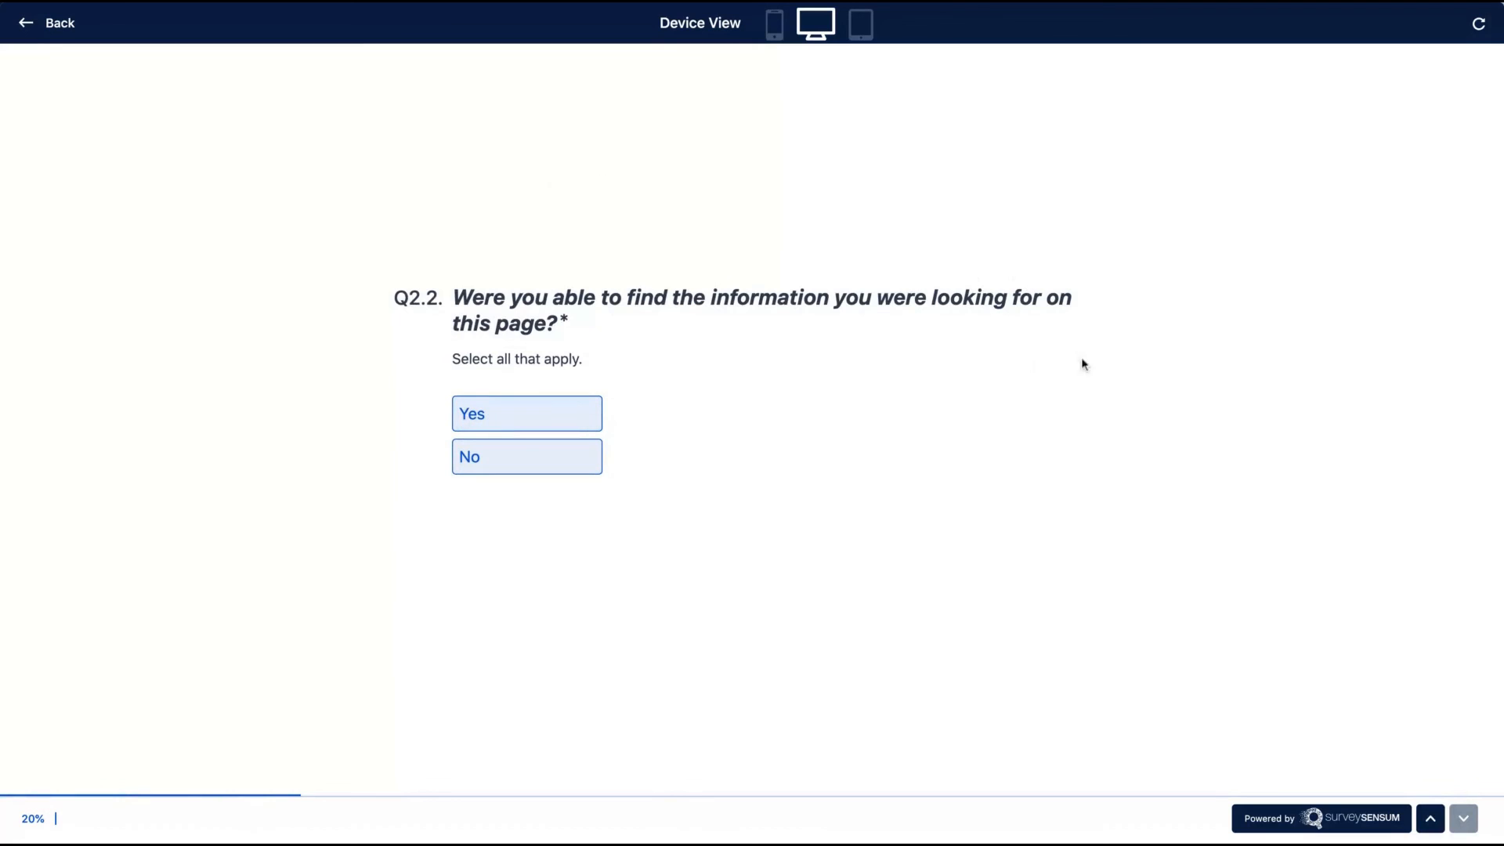
left_click(531, 414)
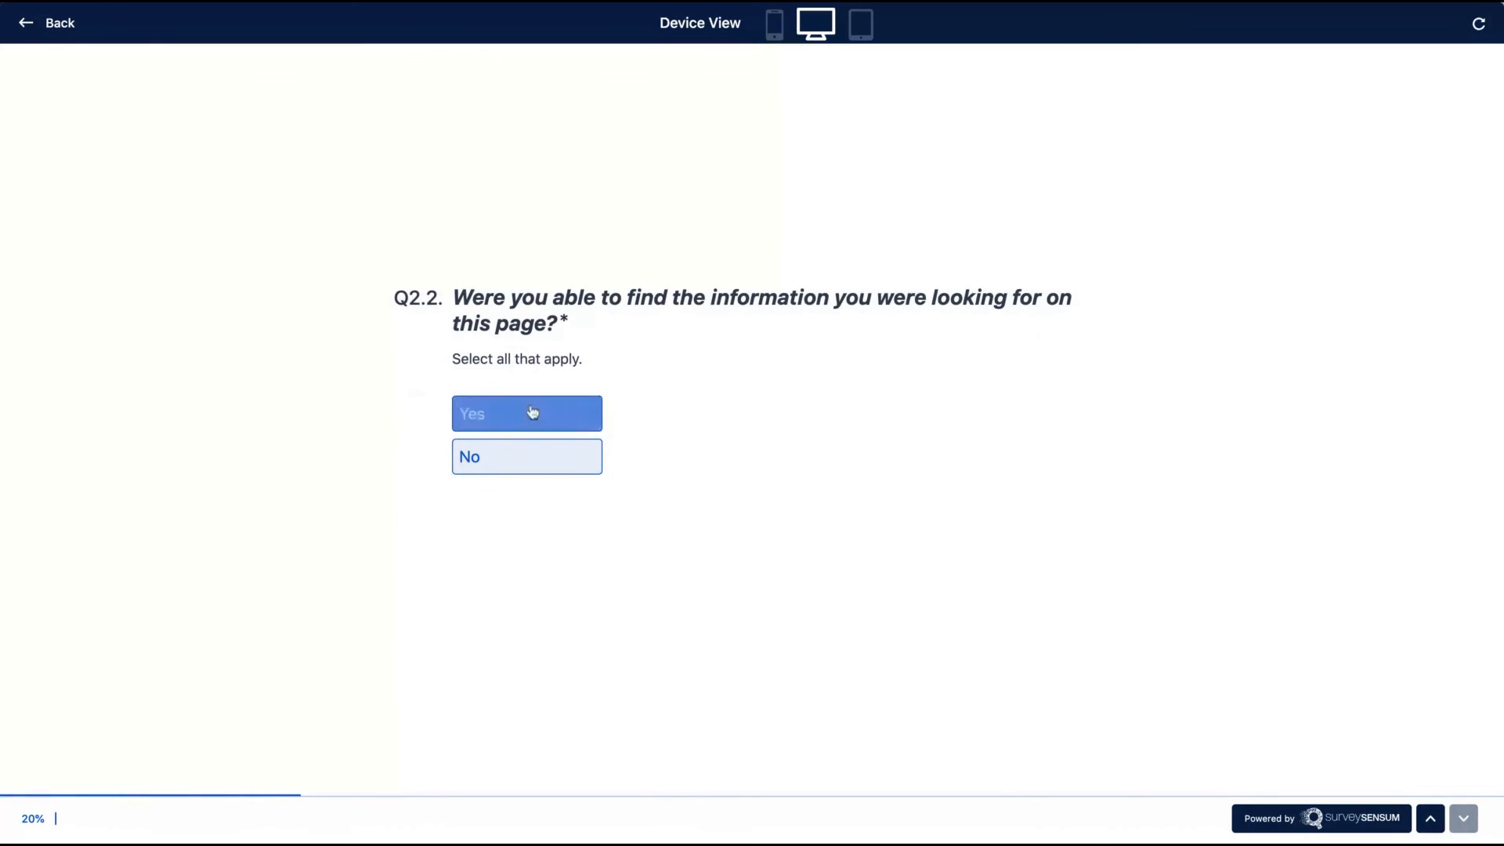
left_click(493, 509)
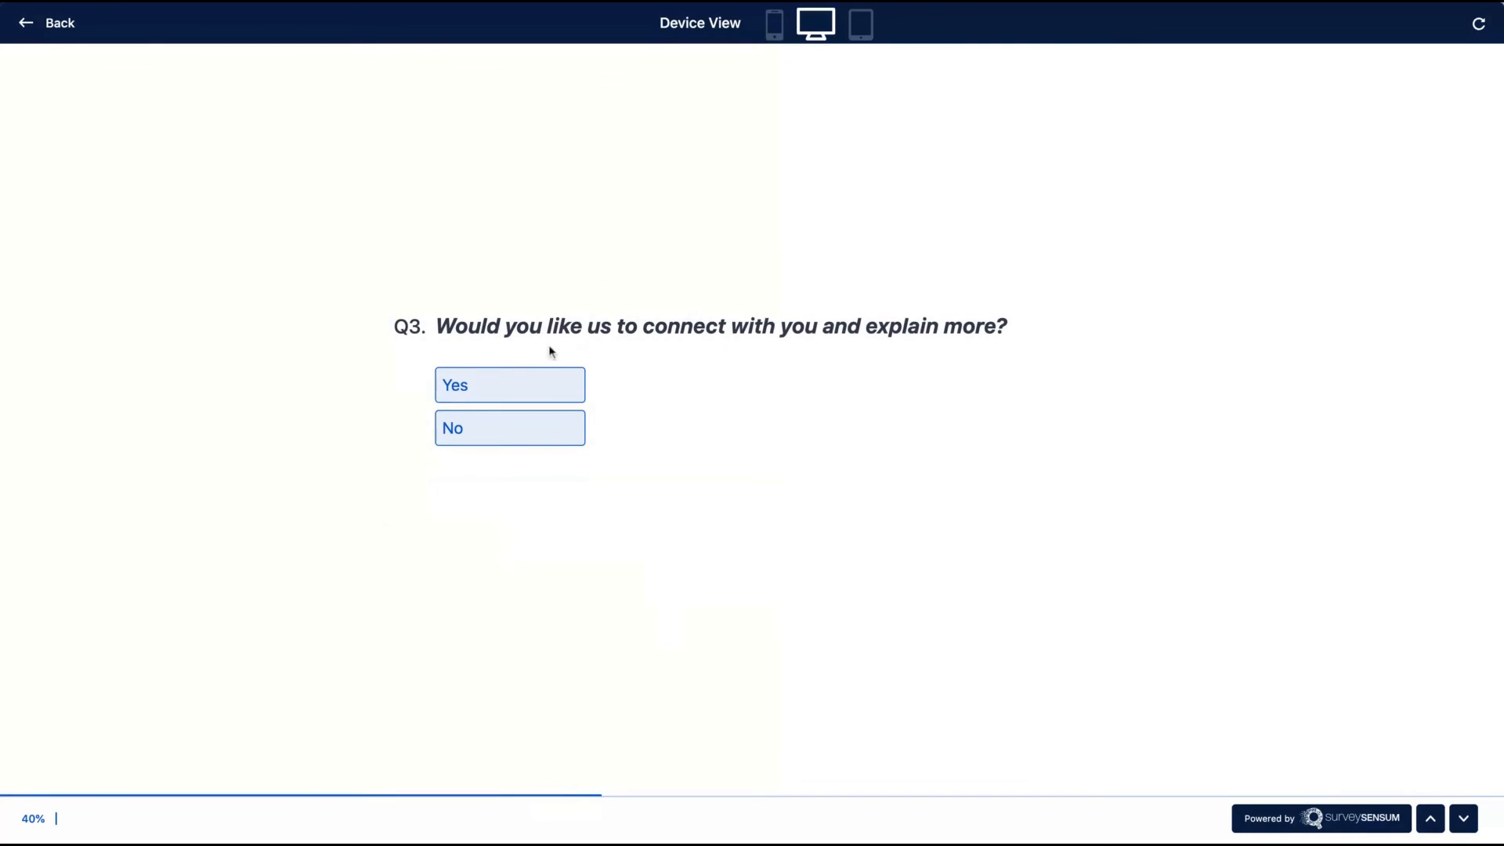
left_click(539, 372)
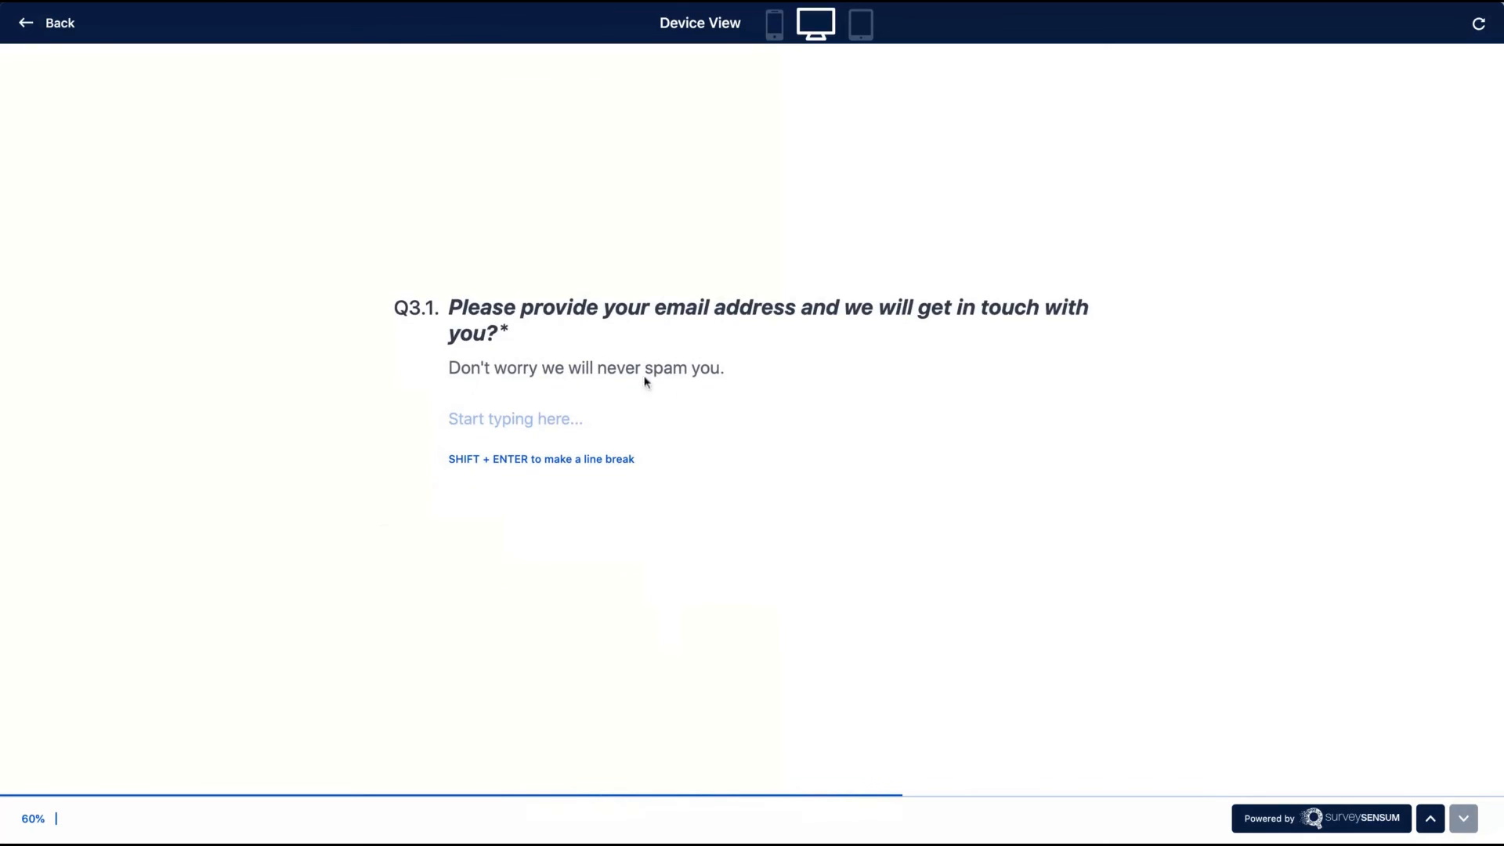
left_click_drag(513, 320, 584, 308)
left_click(508, 430)
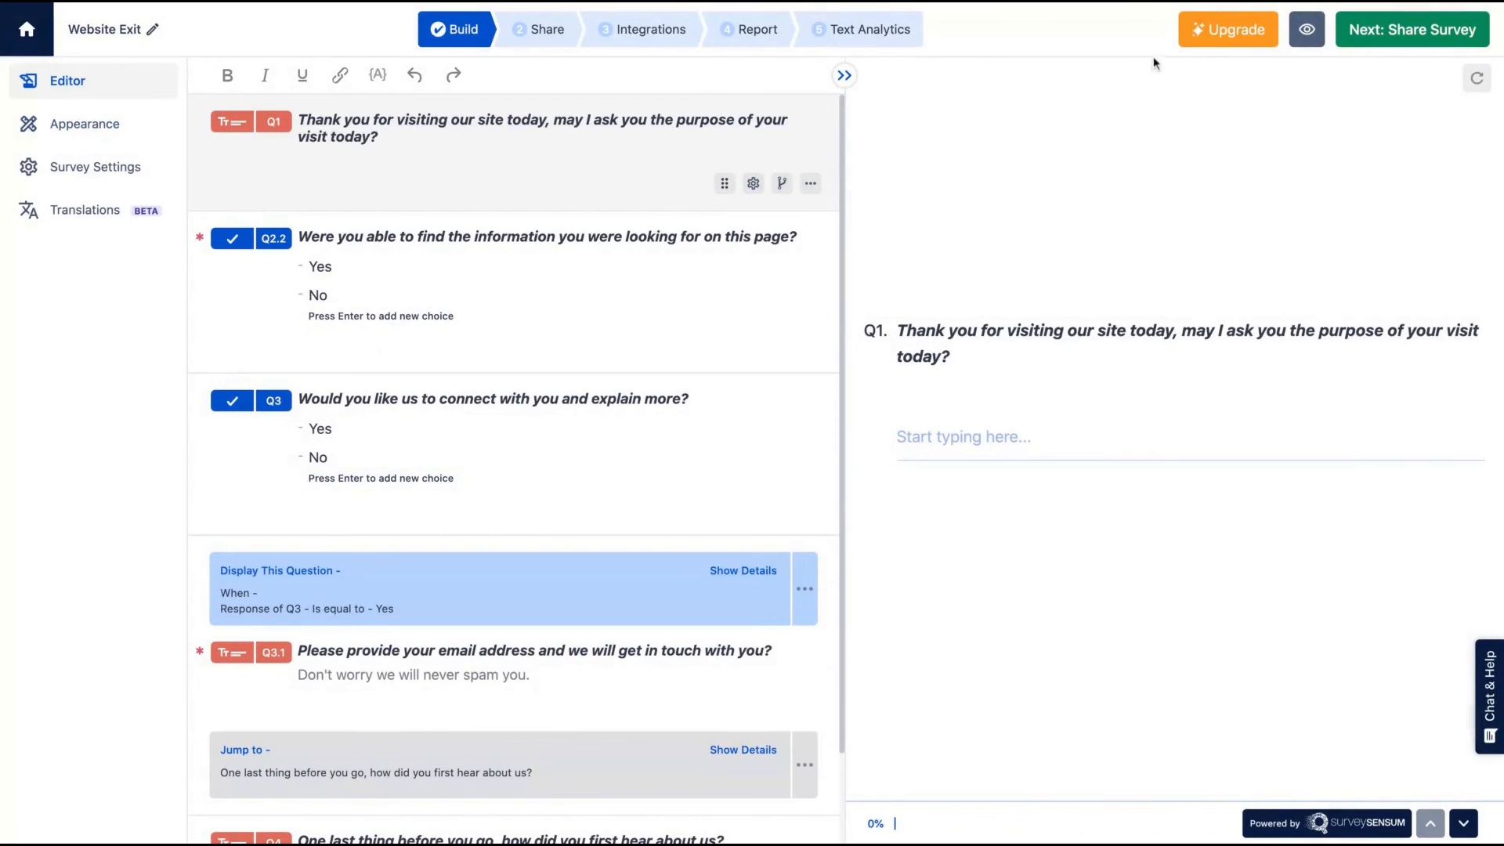
Create surveys from the Customer Satisfaction and Customer Effort Score templates, and try a rating of 5 in the effort score preview
left_click(41, 45)
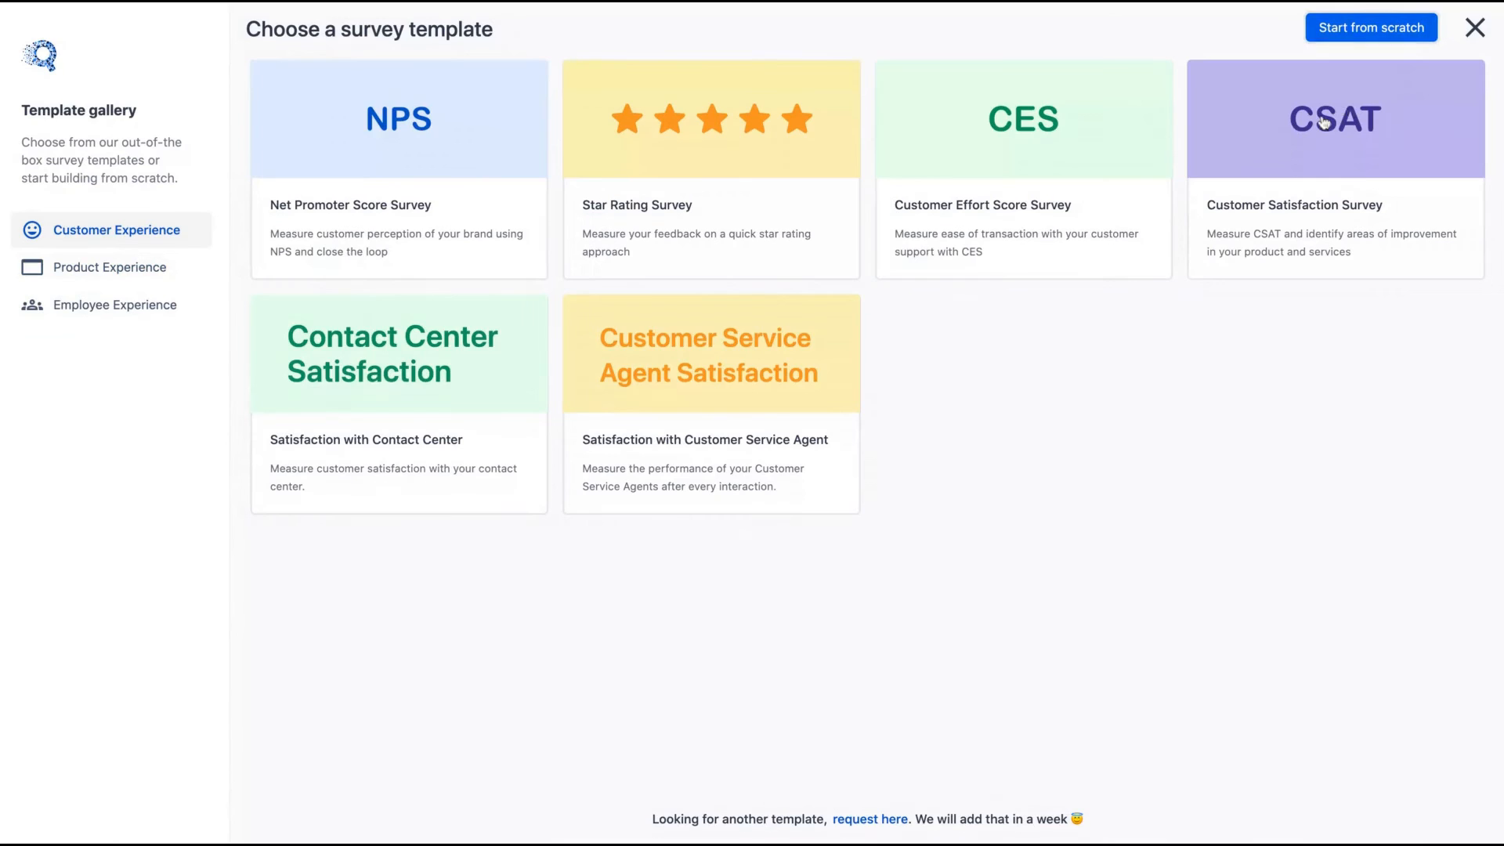
left_click(1323, 121)
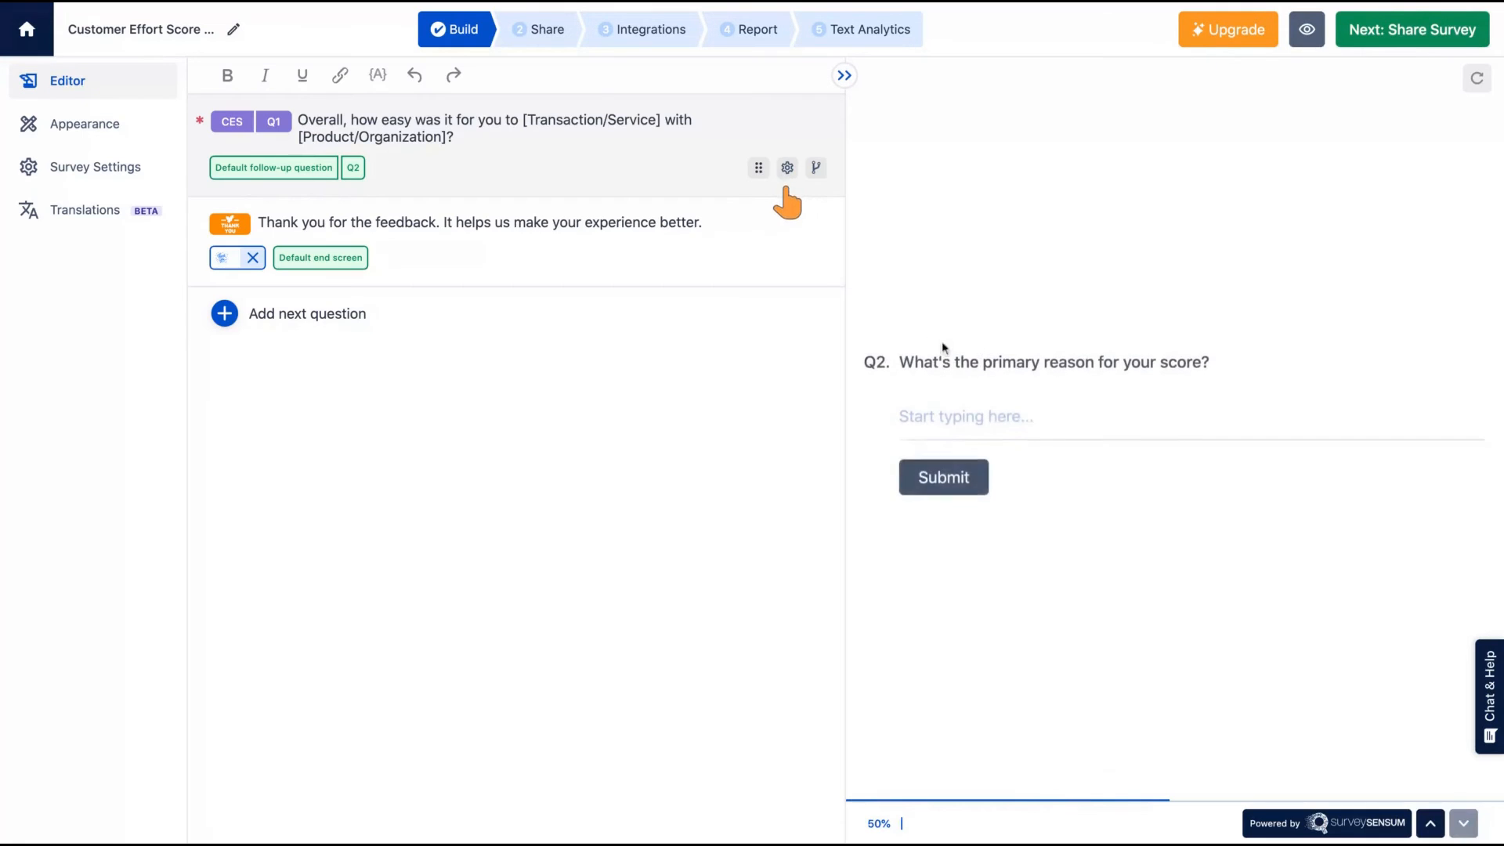
left_click(518, 119)
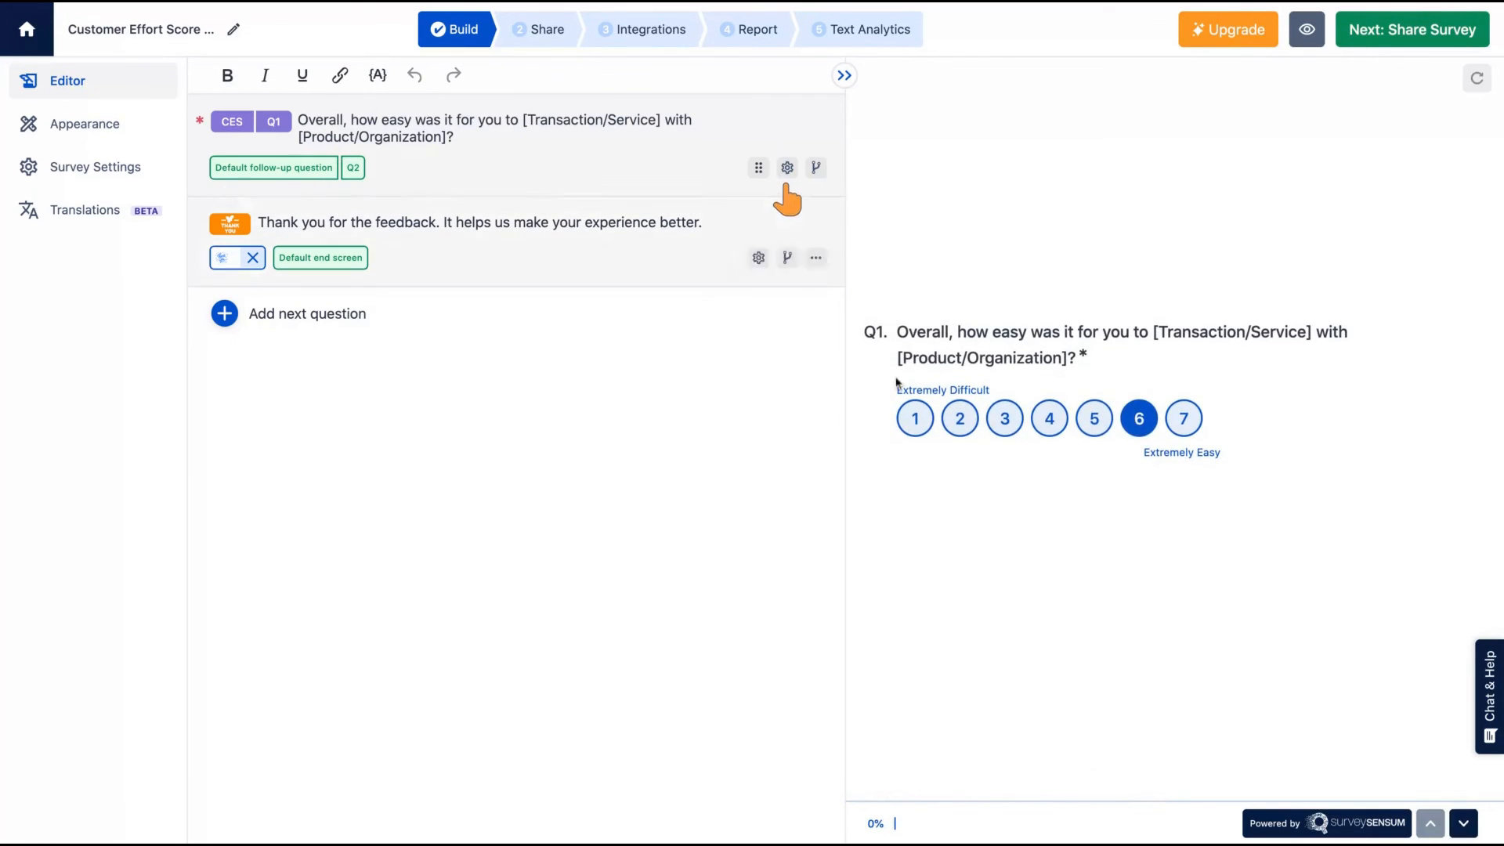
left_click(1107, 431)
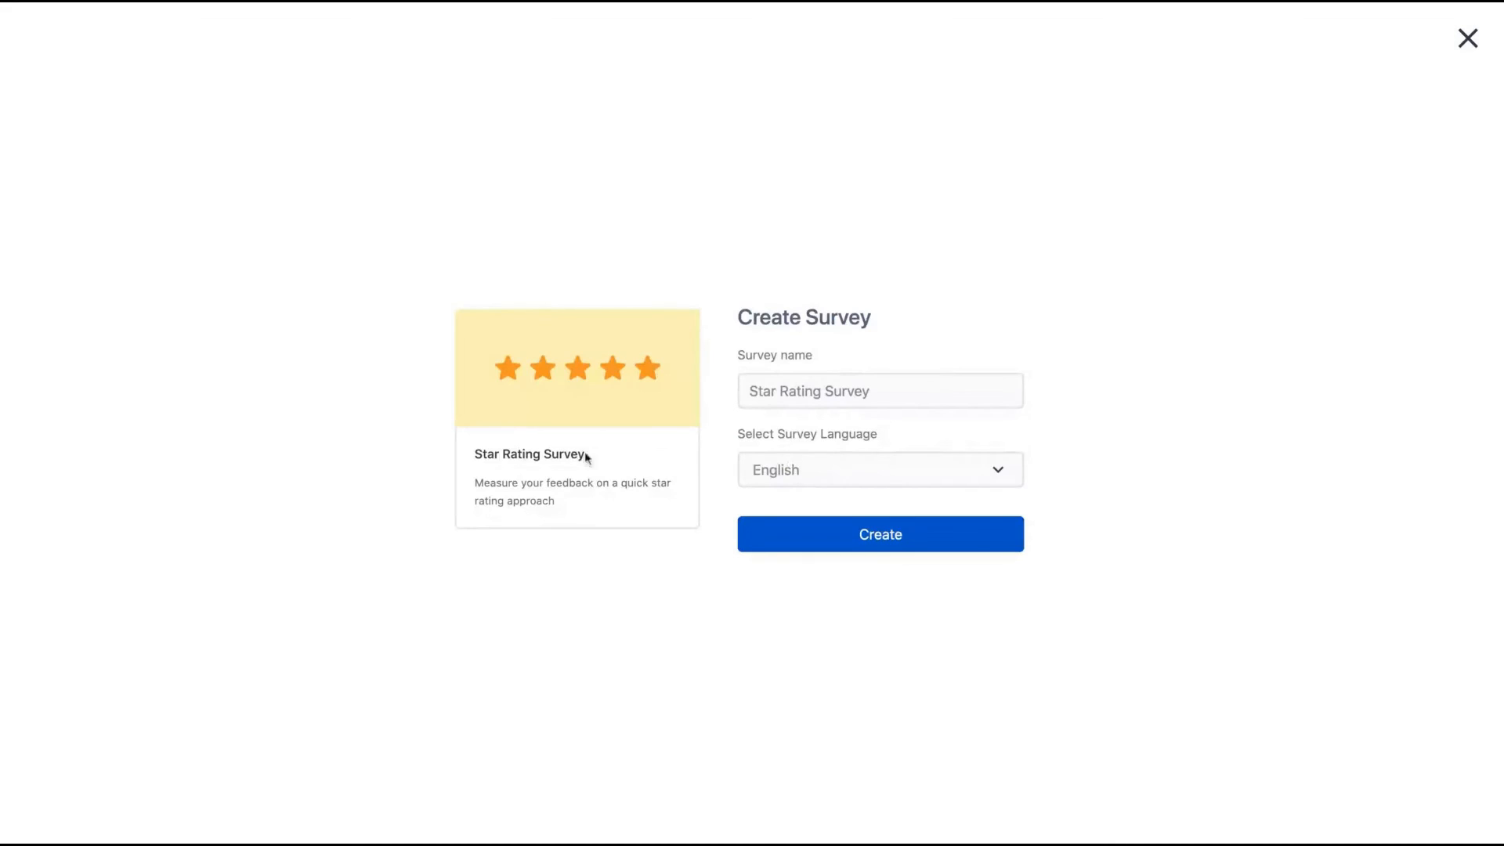
Create the Star Rating Survey in English and test its preview with 4 stars and the text answer "asdasd"
left_click(800, 546)
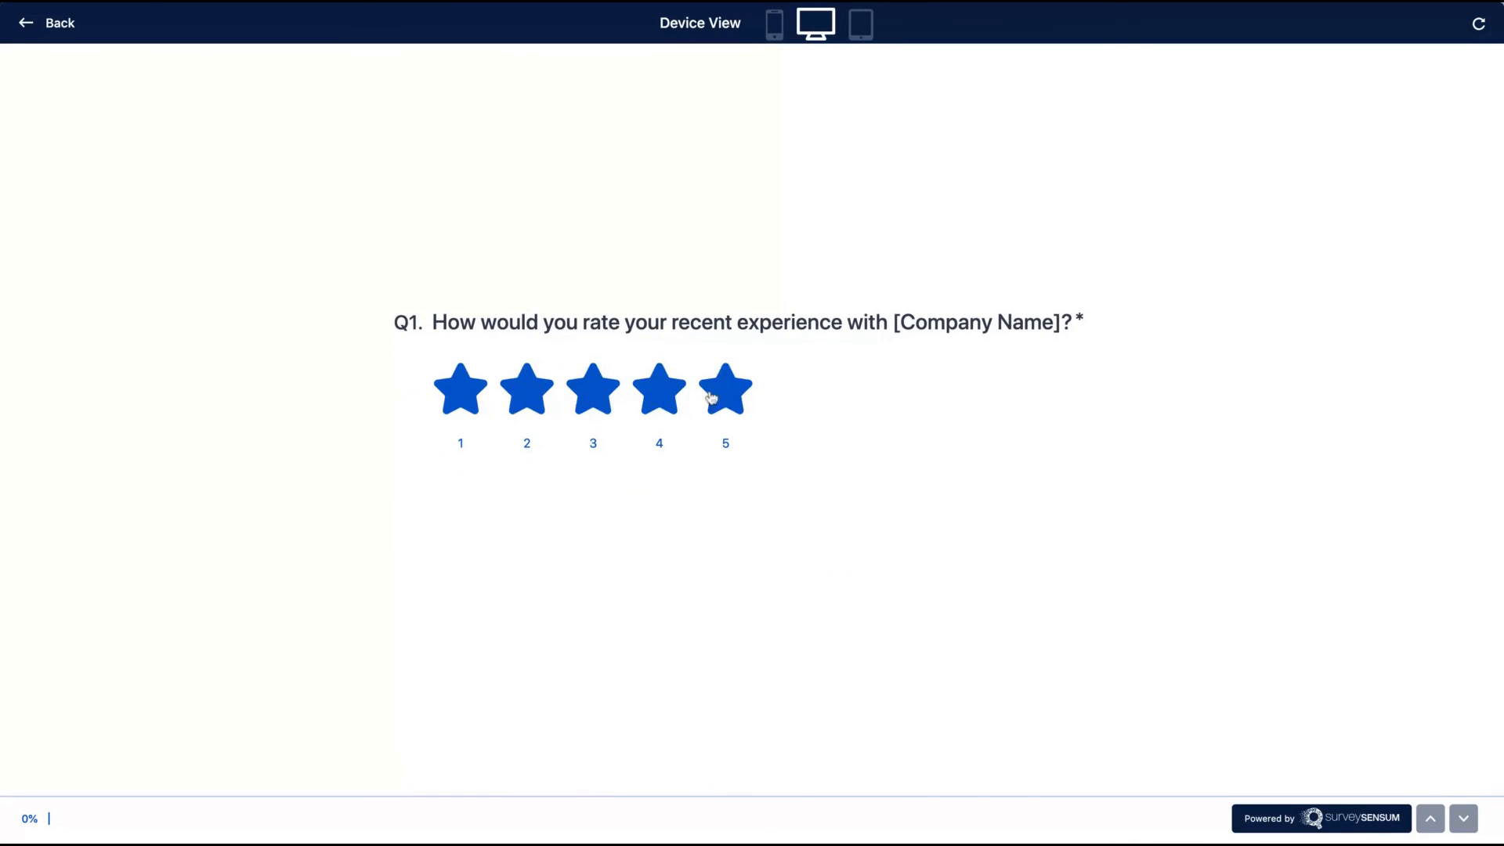
left_click(659, 389)
type("asdasd")
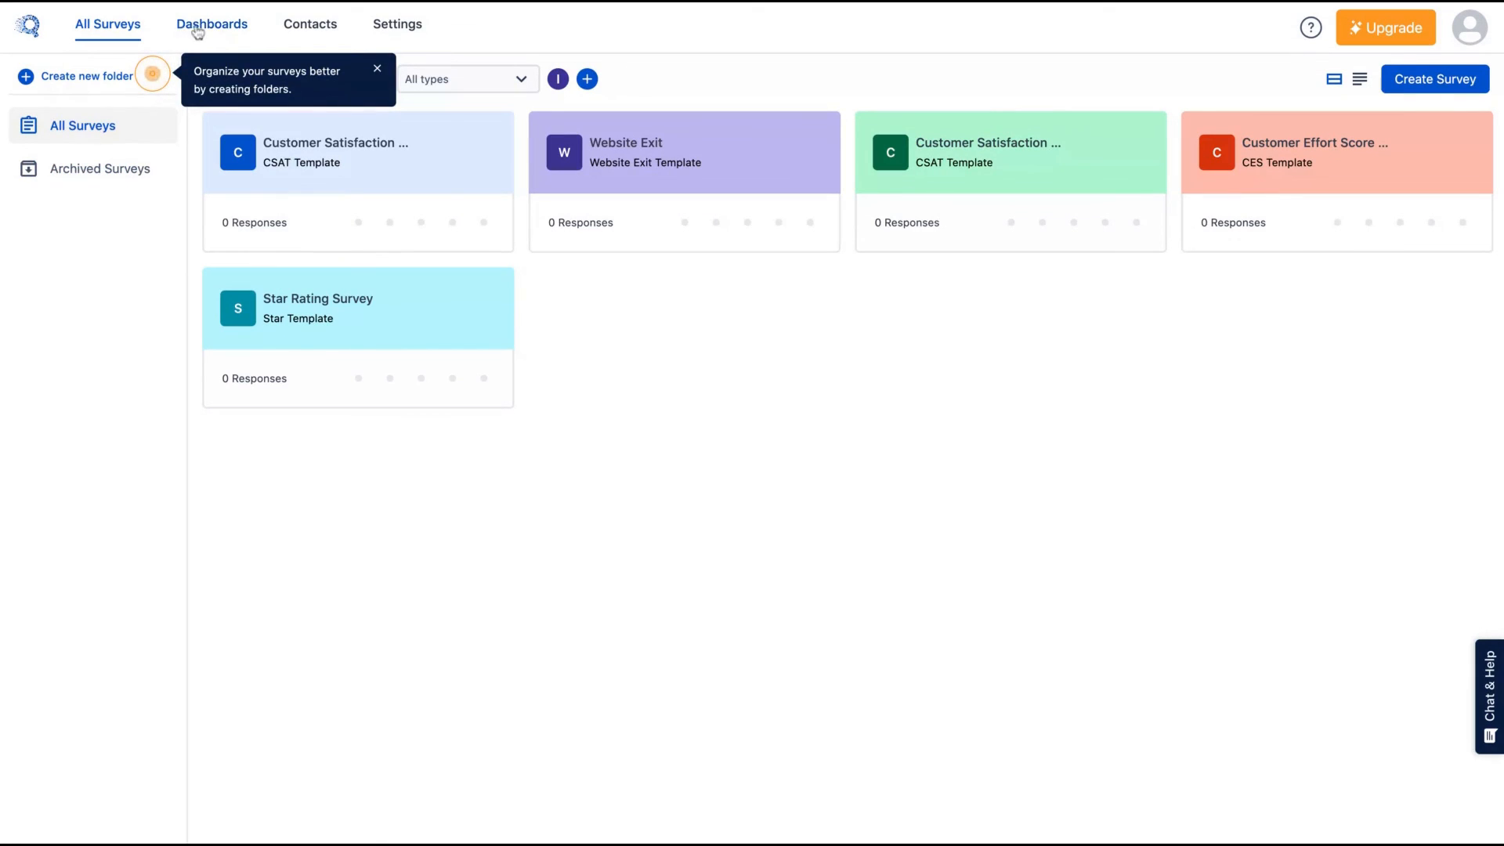
Look at the Dashboards page and return to the list of all surveys
left_click(225, 31)
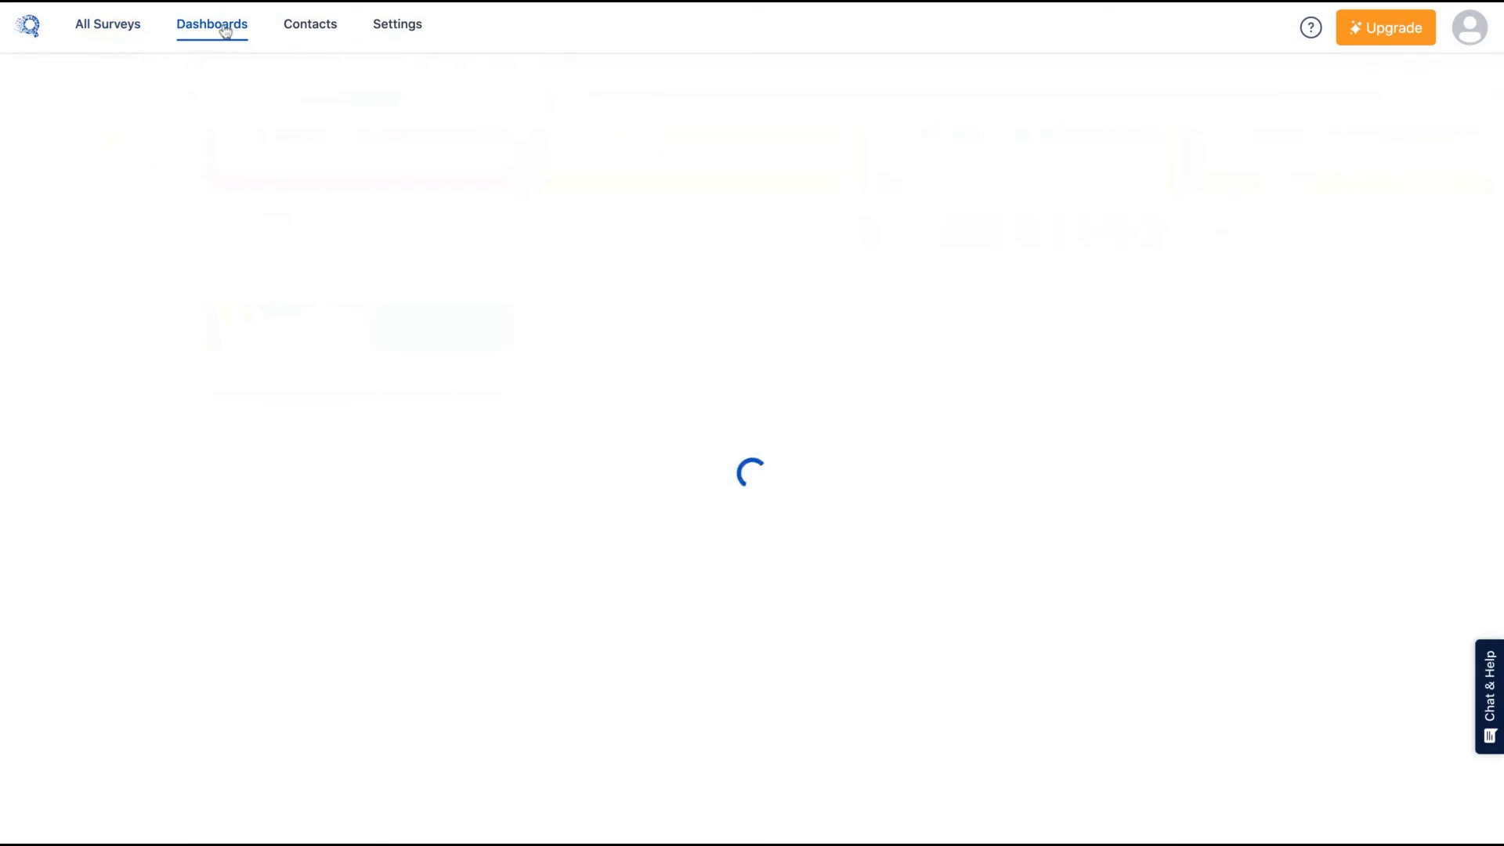
left_click(105, 25)
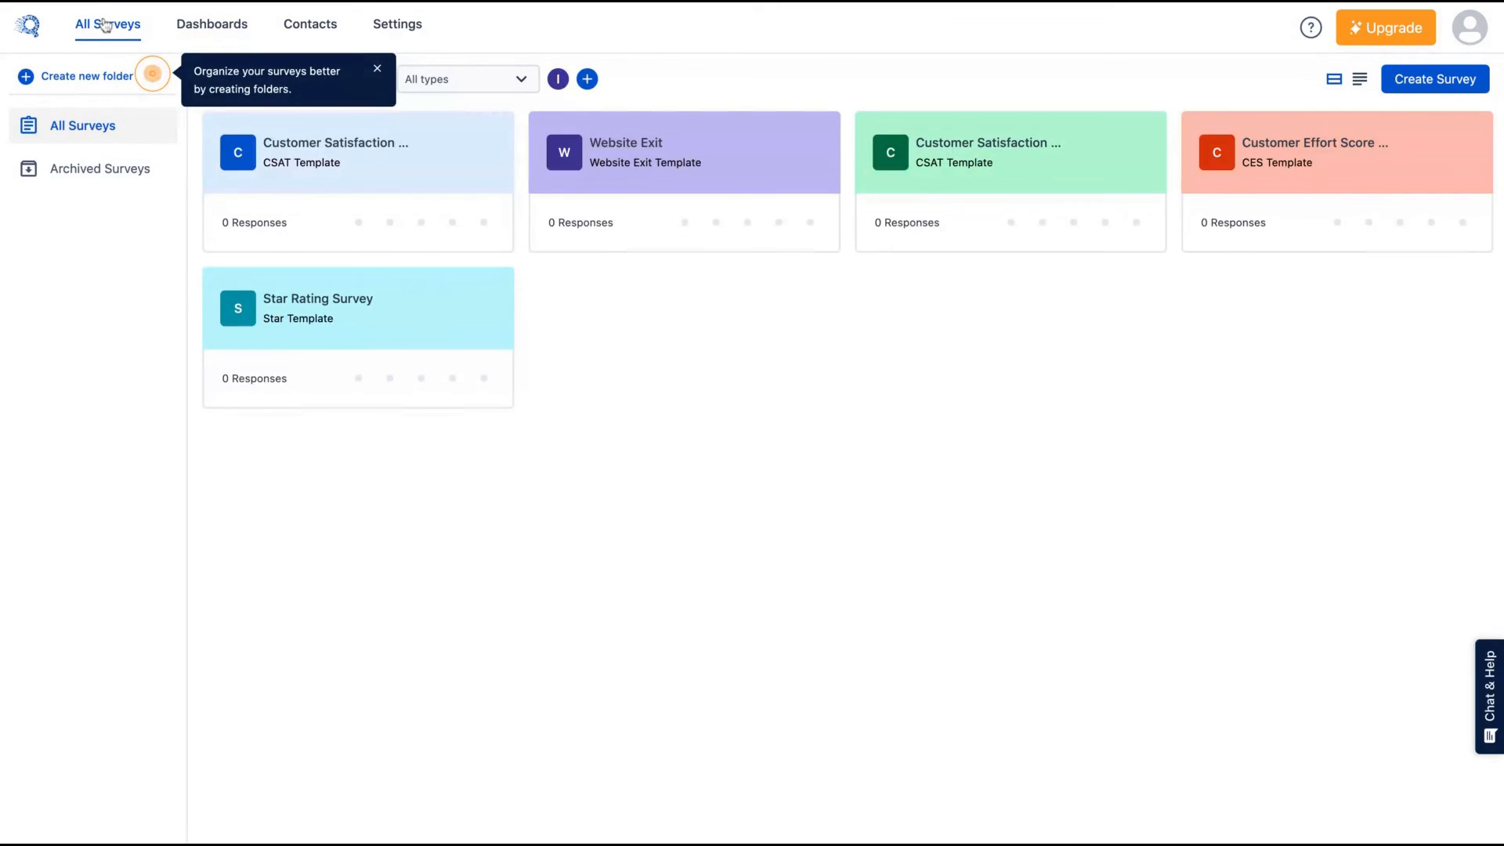